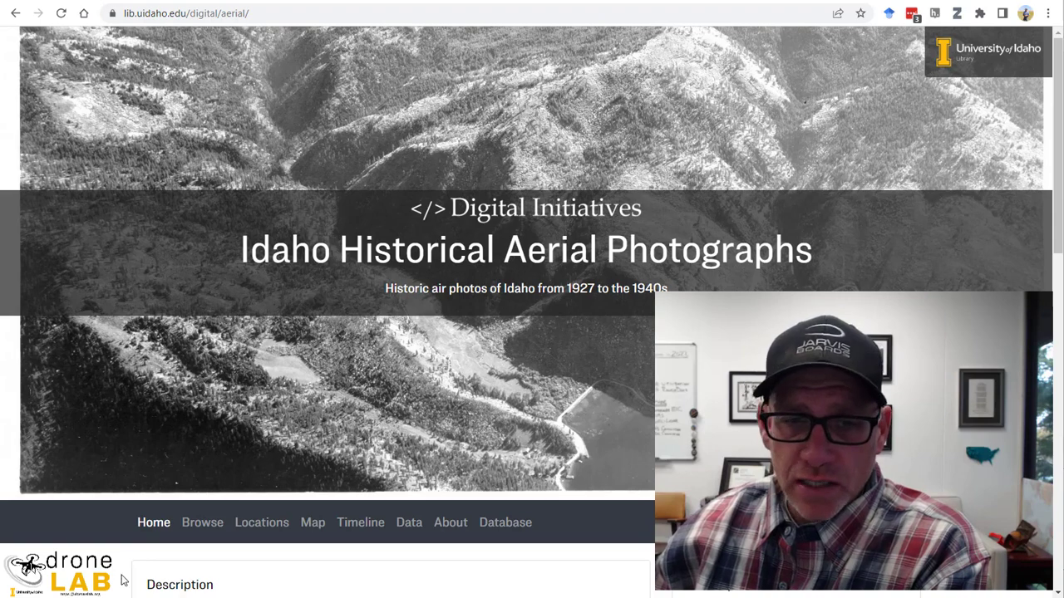
Step: Browse the collection filtered by 'moscow' and open the C164 photo record
click(207, 526)
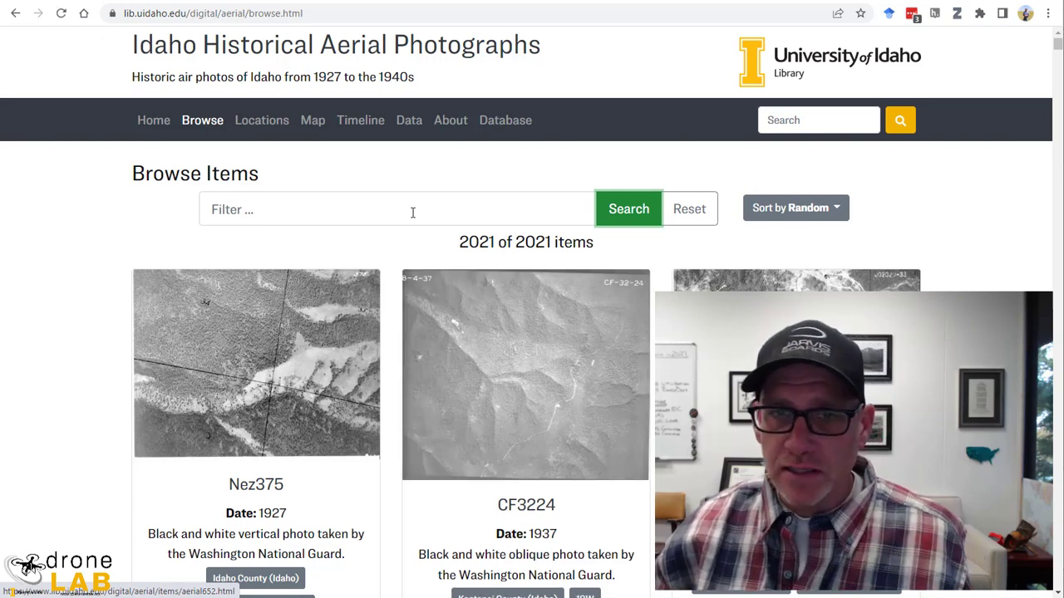
click(367, 207)
text(moscow)
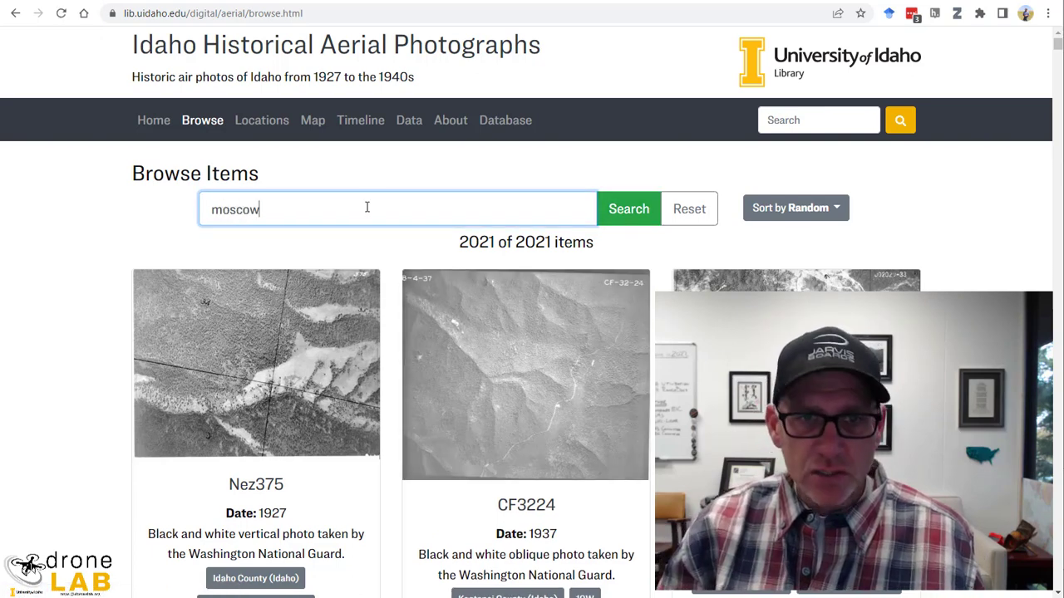
key(Return)
key(Tab)
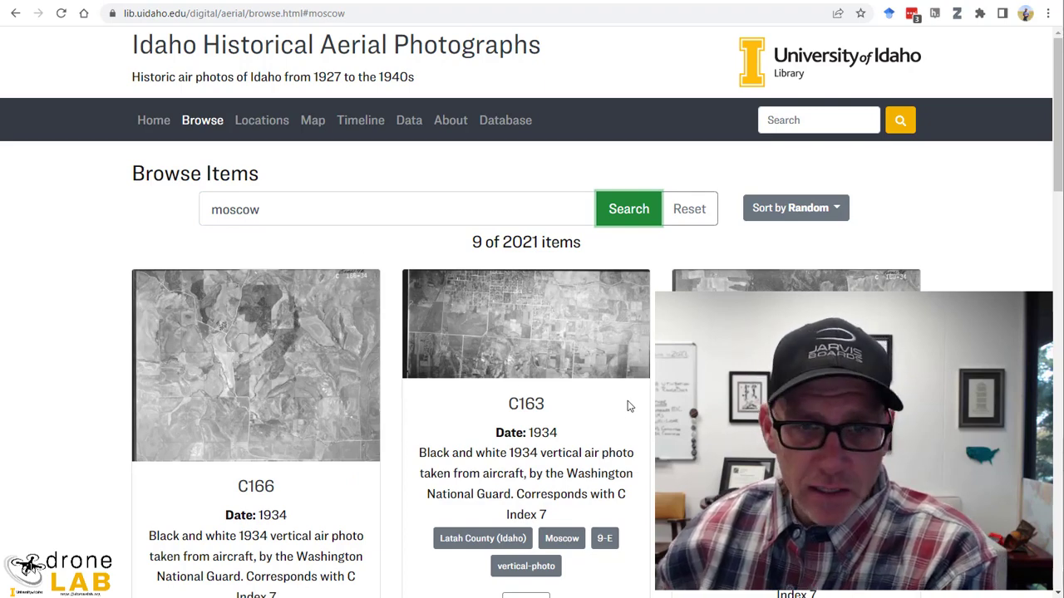
scroll(629, 407, down, 6)
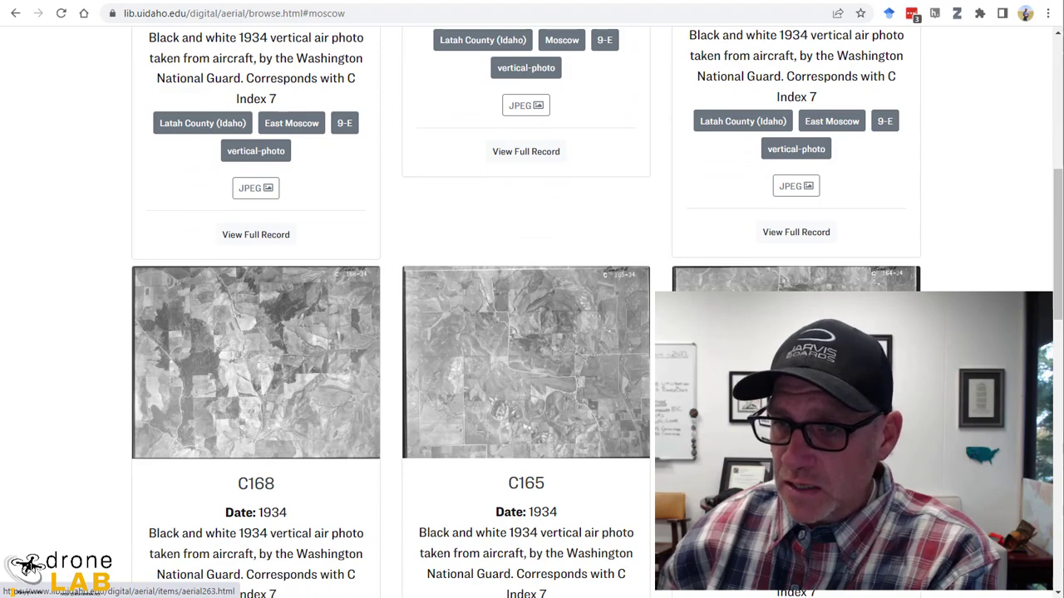
click(682, 391)
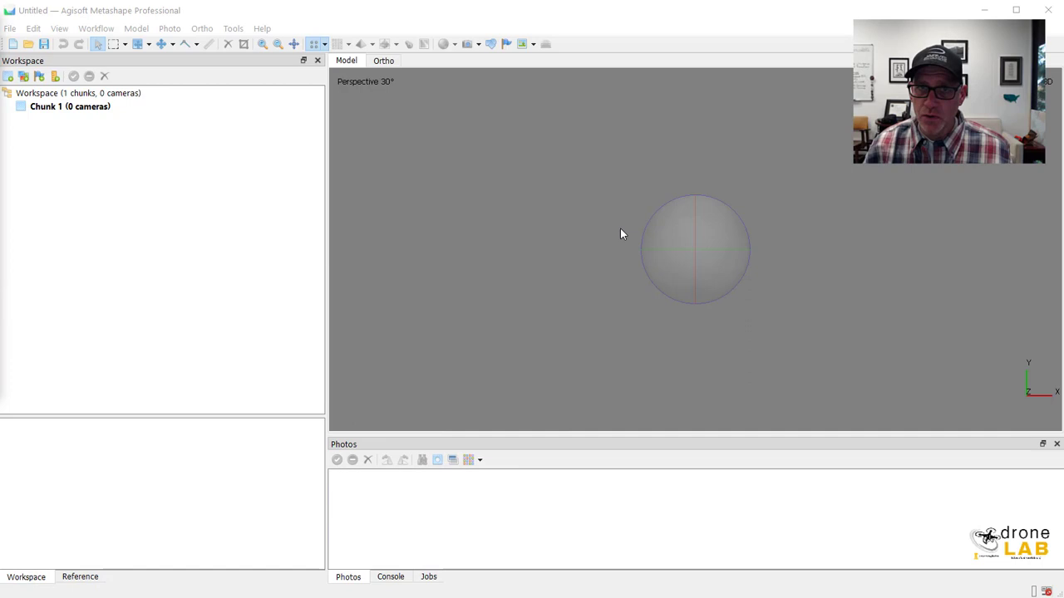
Step: Add the photos folder so C163-34 through C170-34 load into Chunk 1
click(103, 30)
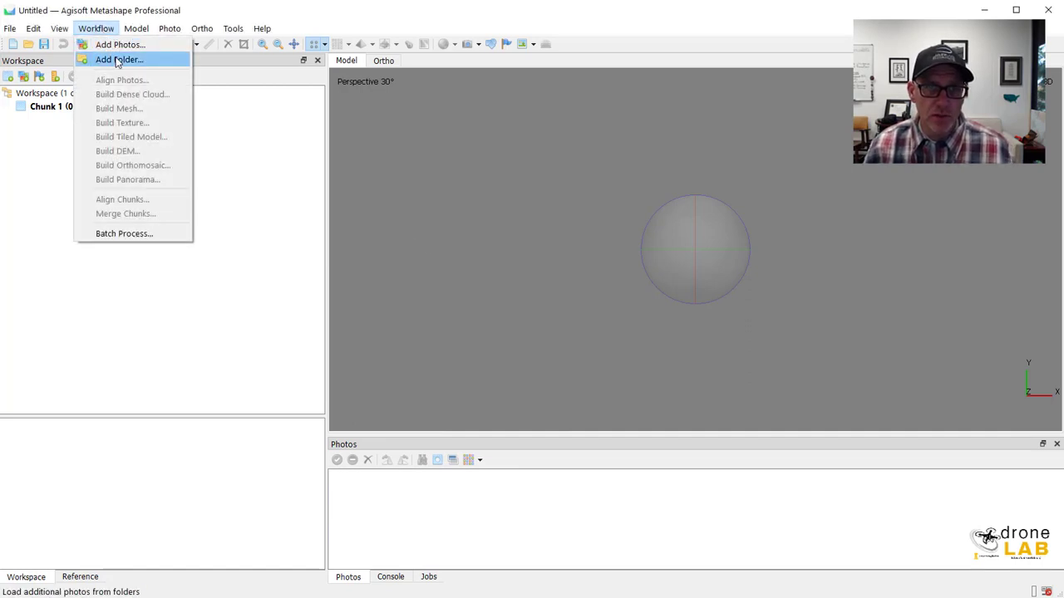
click(116, 60)
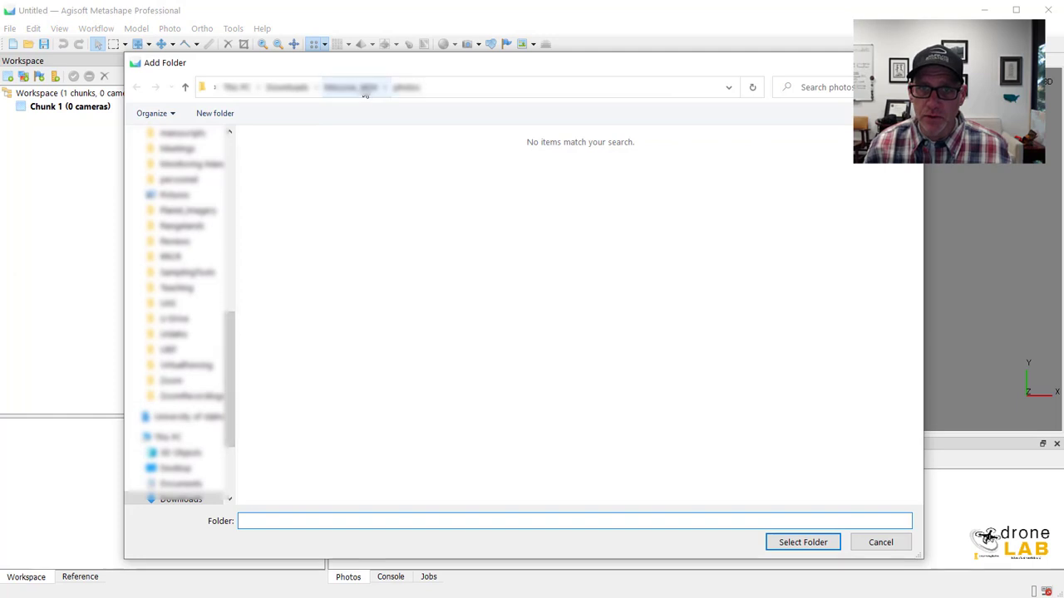
click(291, 177)
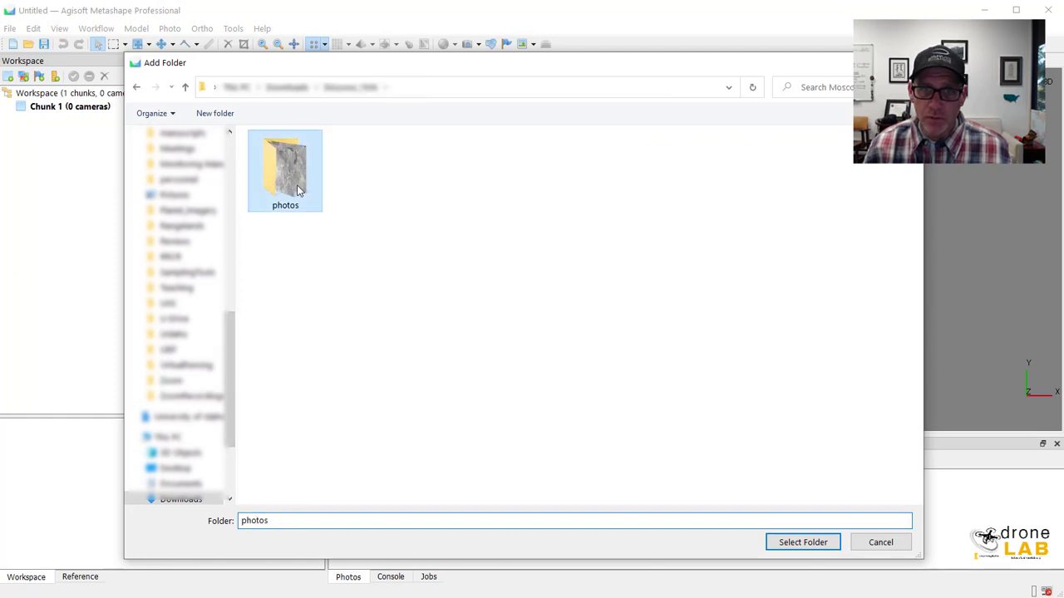
click(803, 542)
click(499, 464)
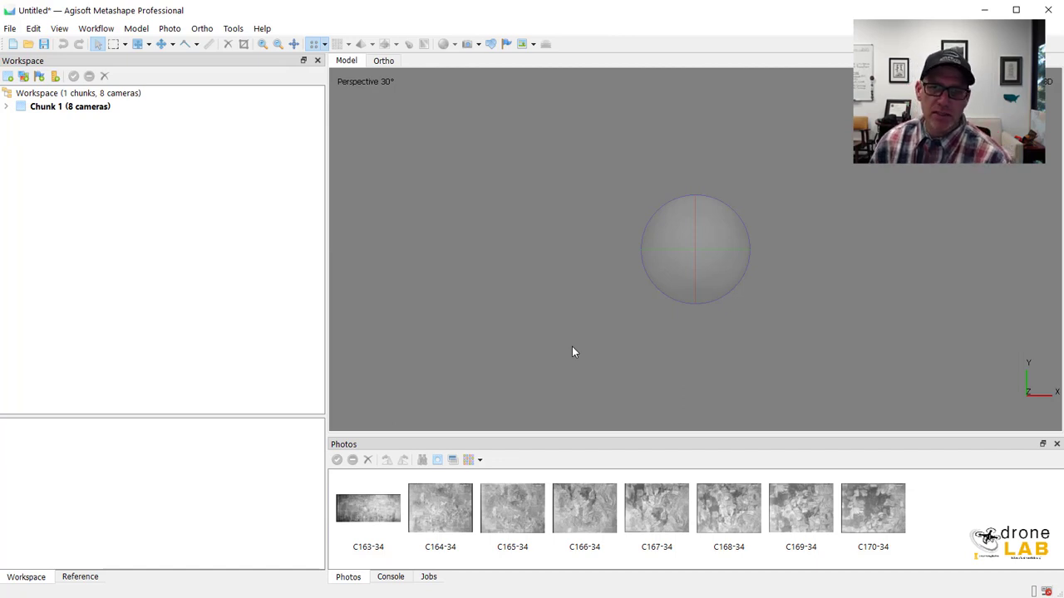
Step: Open photo C164-34 in its own tab and zoom out to the full image
double_click(438, 522)
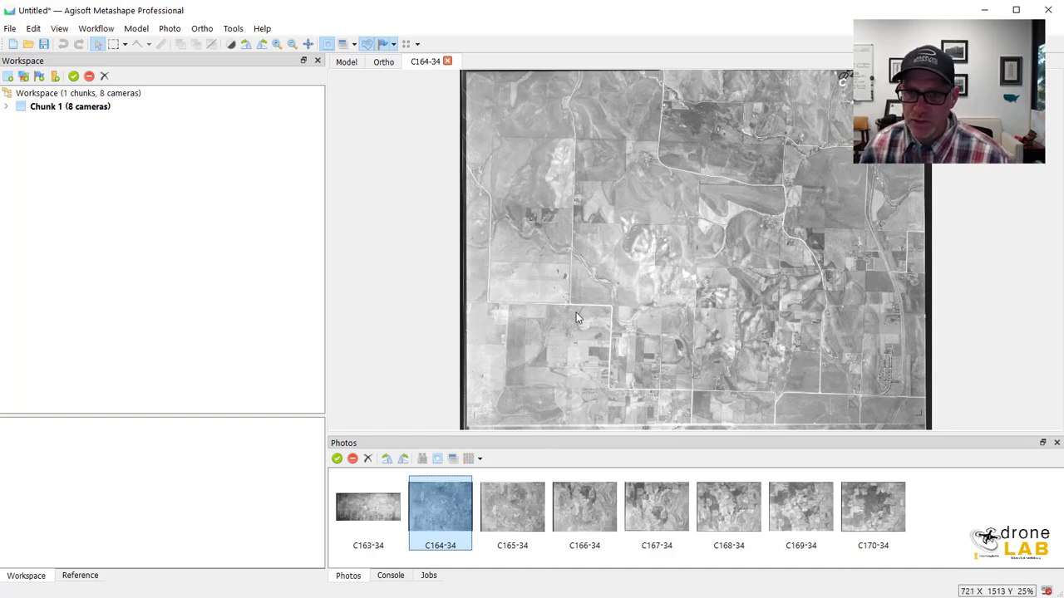
scroll(576, 312, down, 1)
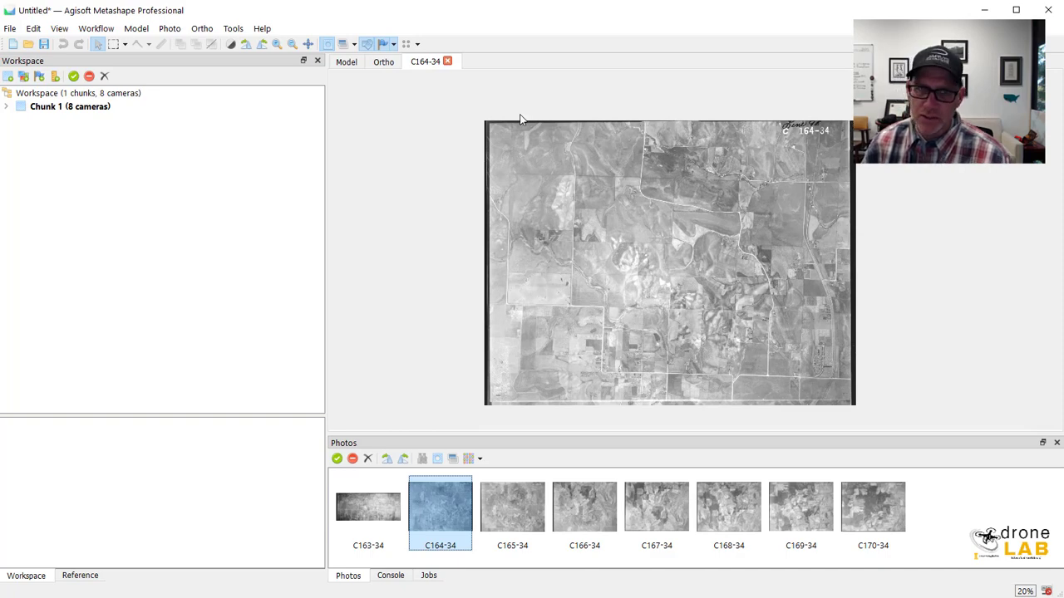
Step: Outline C164-34's four corners with Intelligent Scissors, invert, and add the border to the mask
click(126, 45)
click(126, 74)
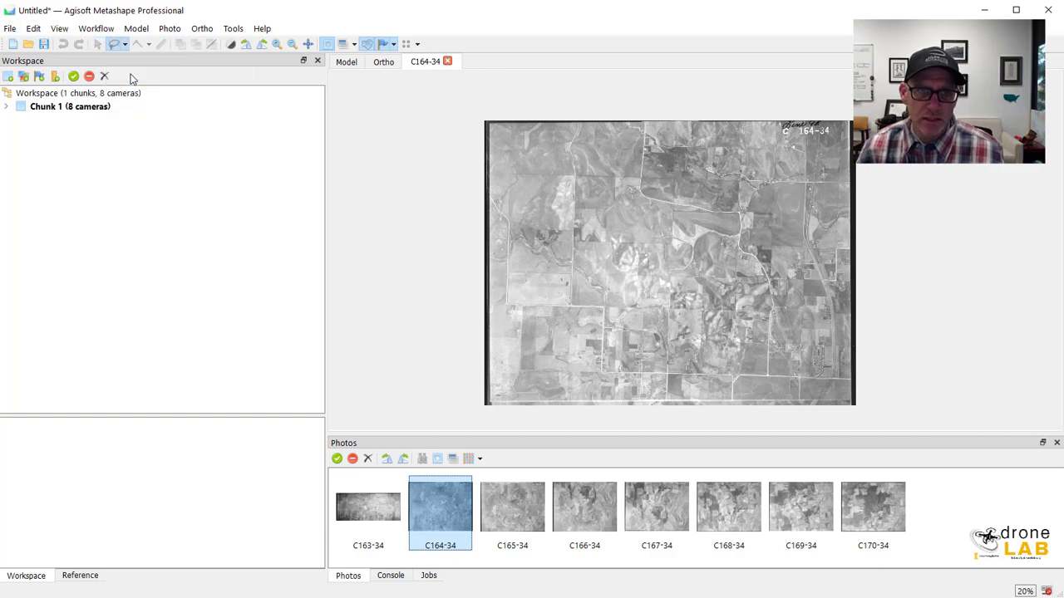
click(492, 405)
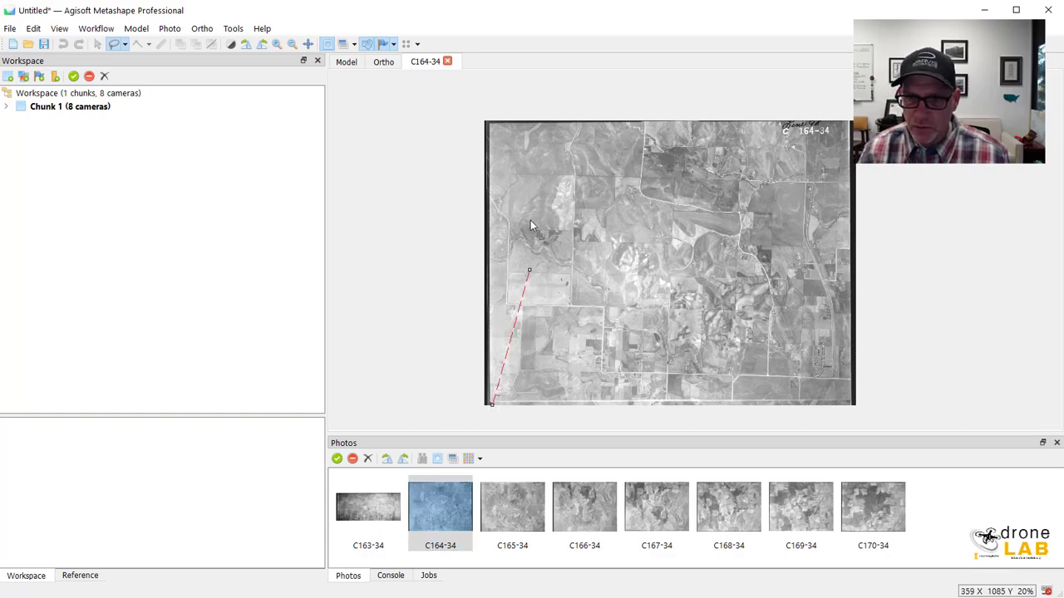
click(491, 127)
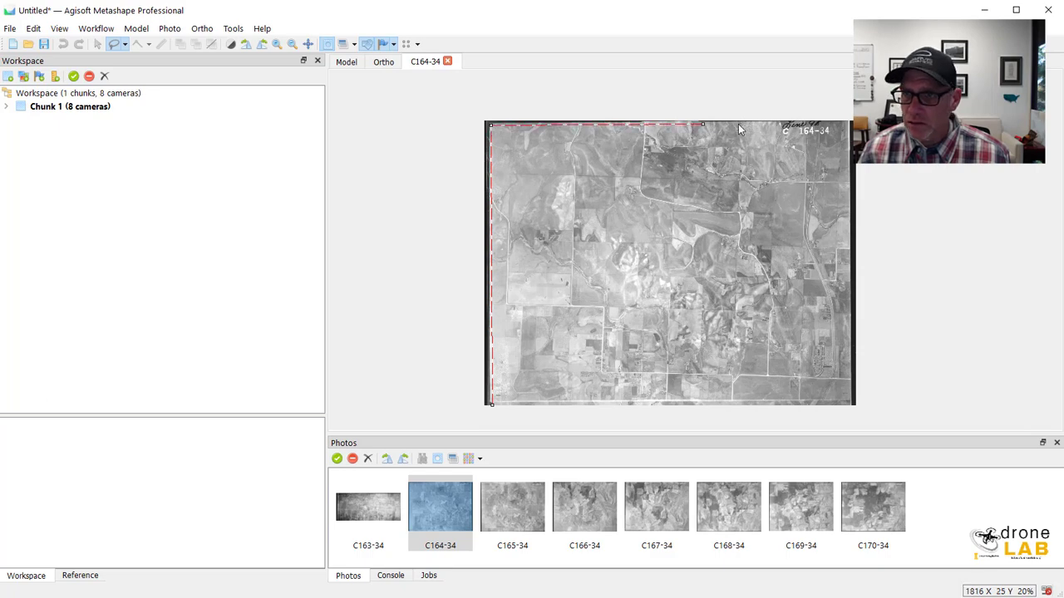
click(847, 125)
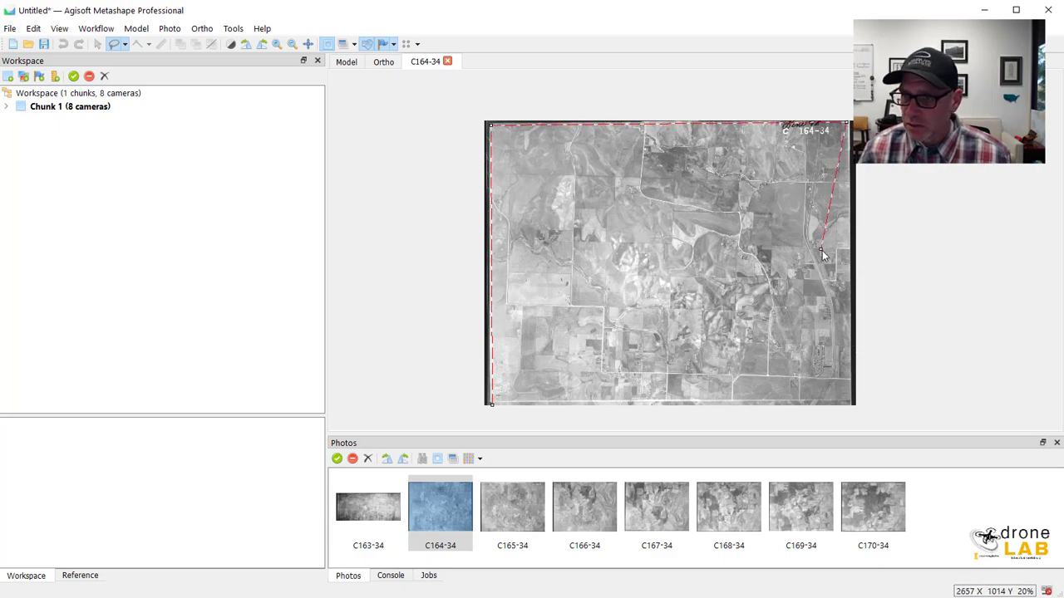
click(850, 408)
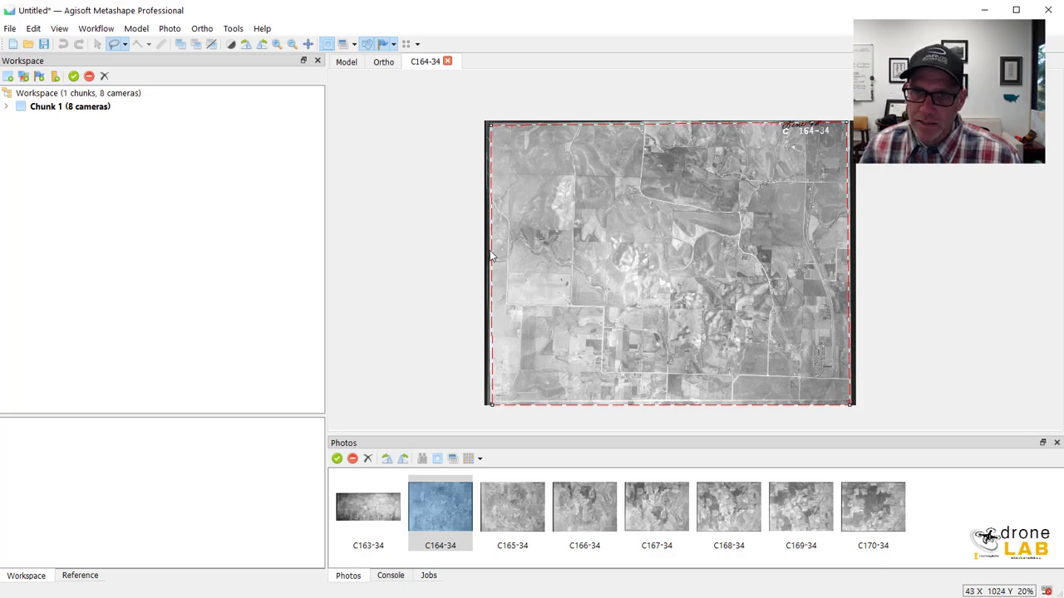
click(211, 45)
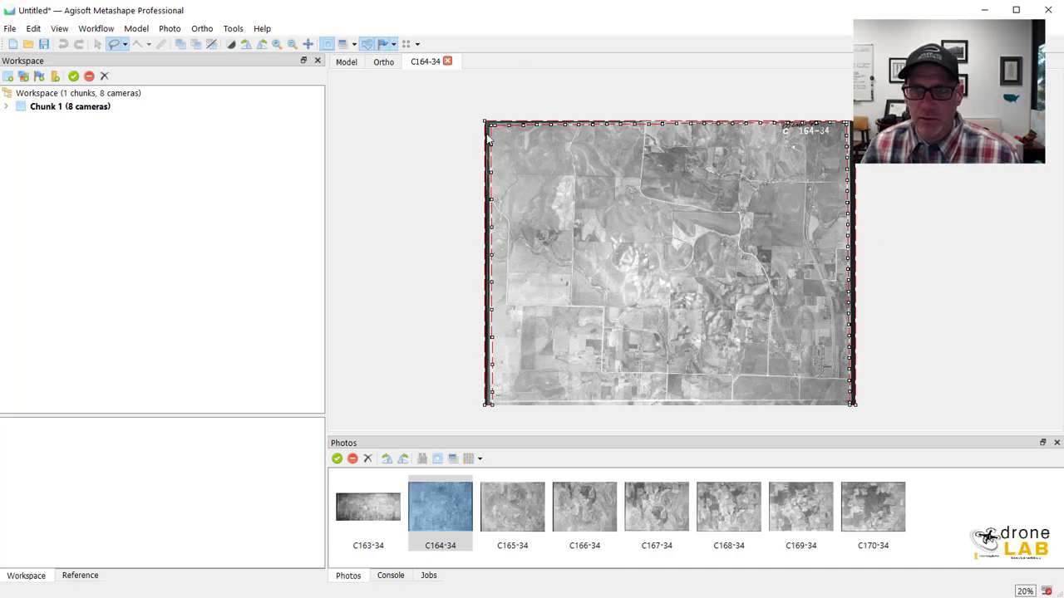
click(182, 46)
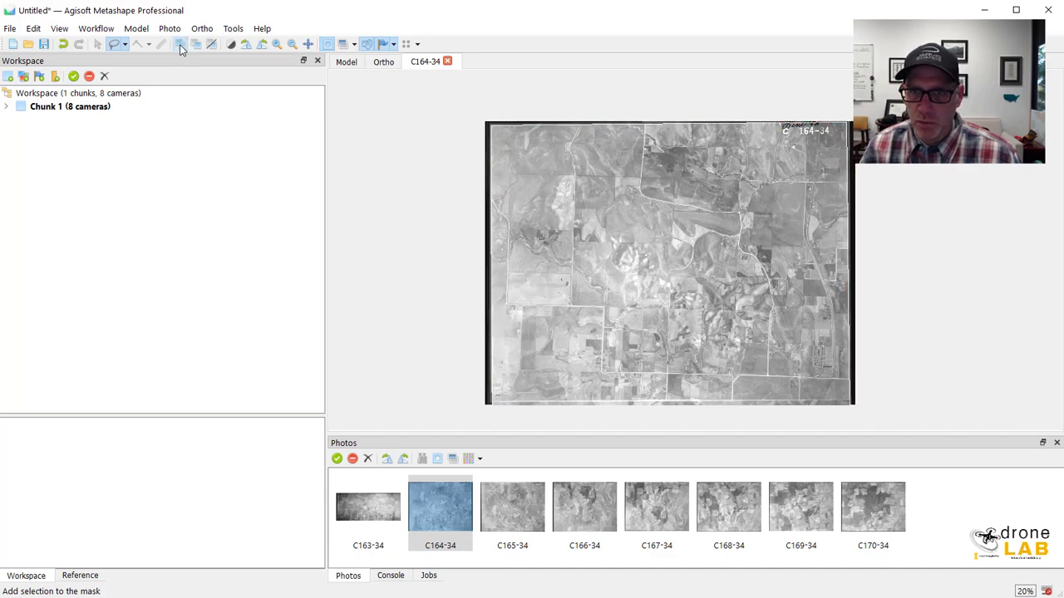
Step: Toggle the mask thumbnails in the Photos pane to review the border masks
click(439, 464)
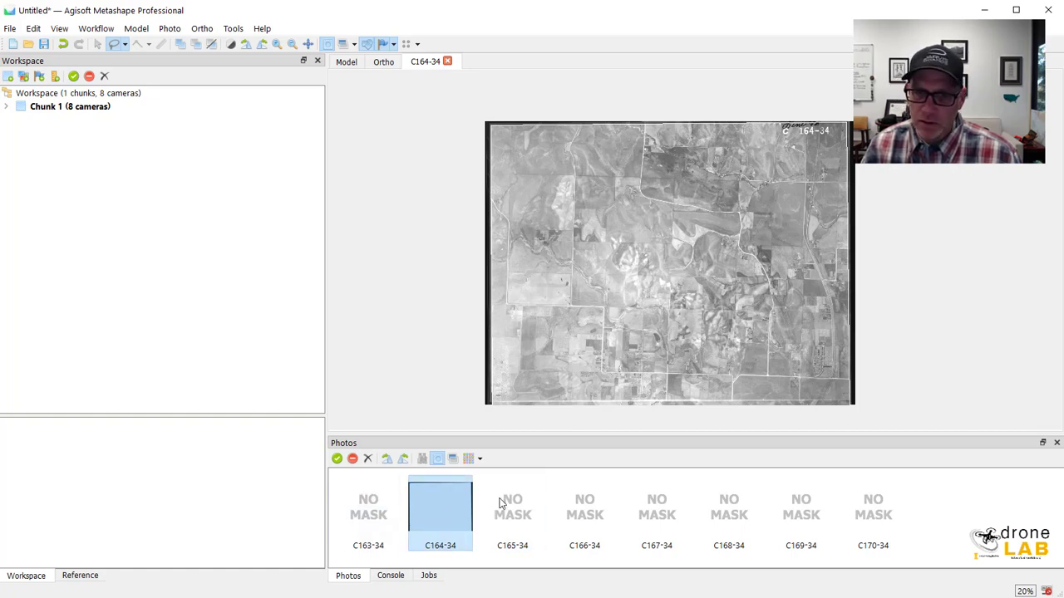
click(438, 460)
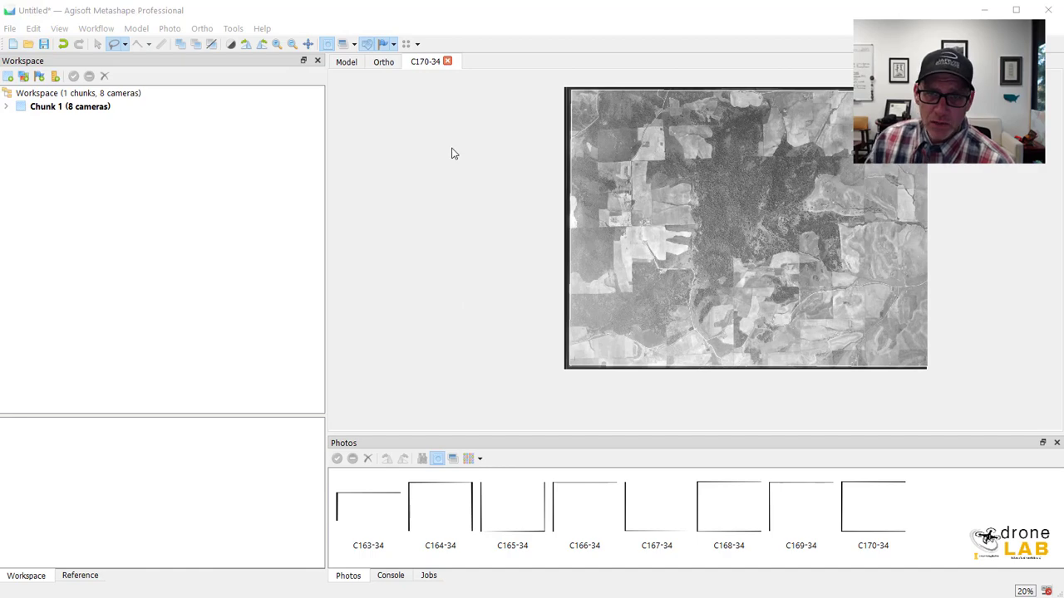
Step: Set reference settings to WGS 84 (EPSG::4326) with marker accuracy 50 m instead of 0.005
click(65, 574)
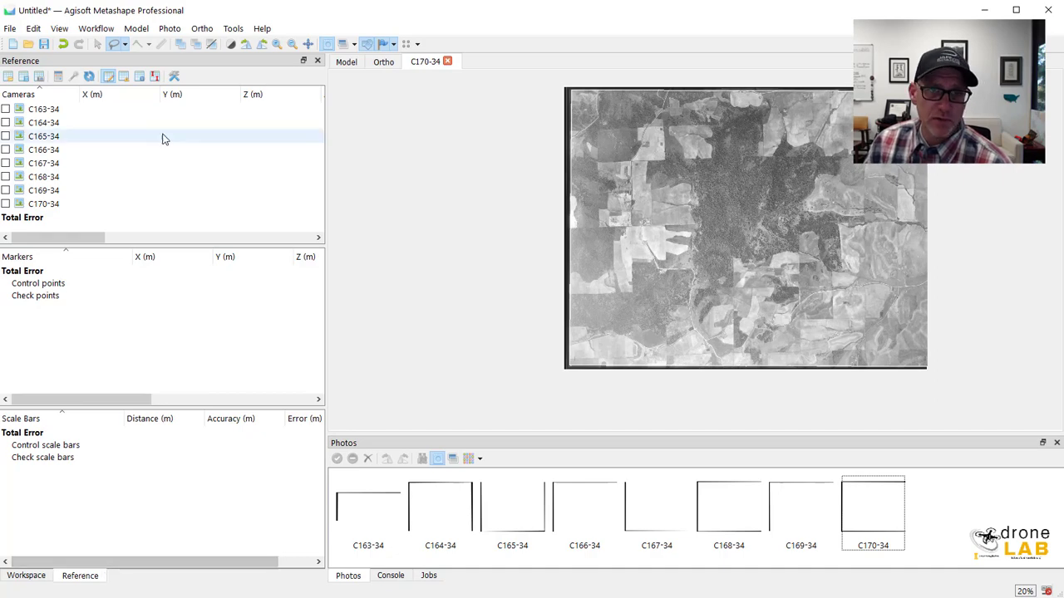
click(174, 77)
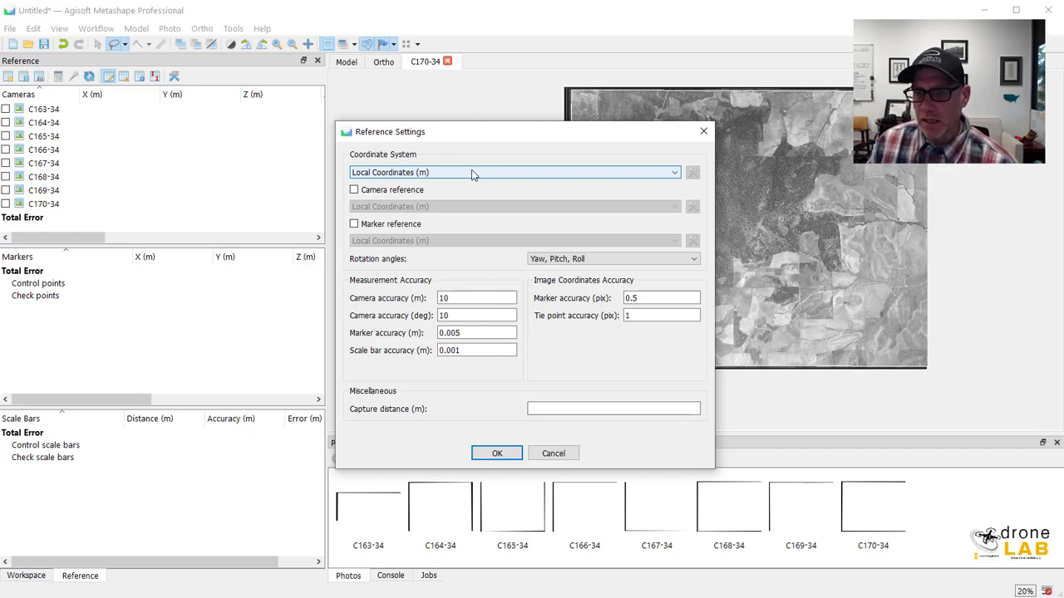
click(471, 173)
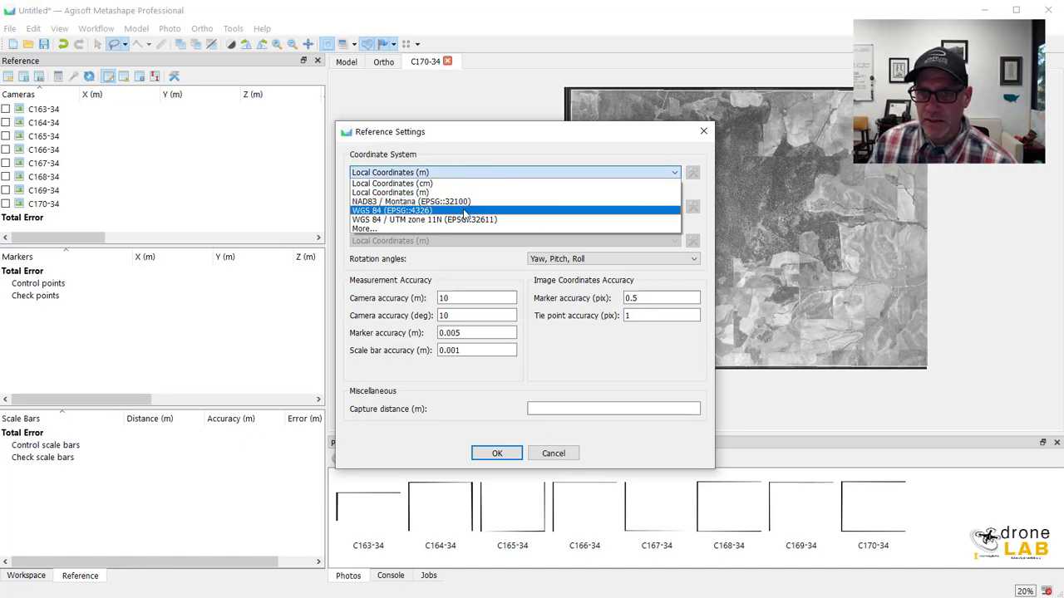
click(414, 213)
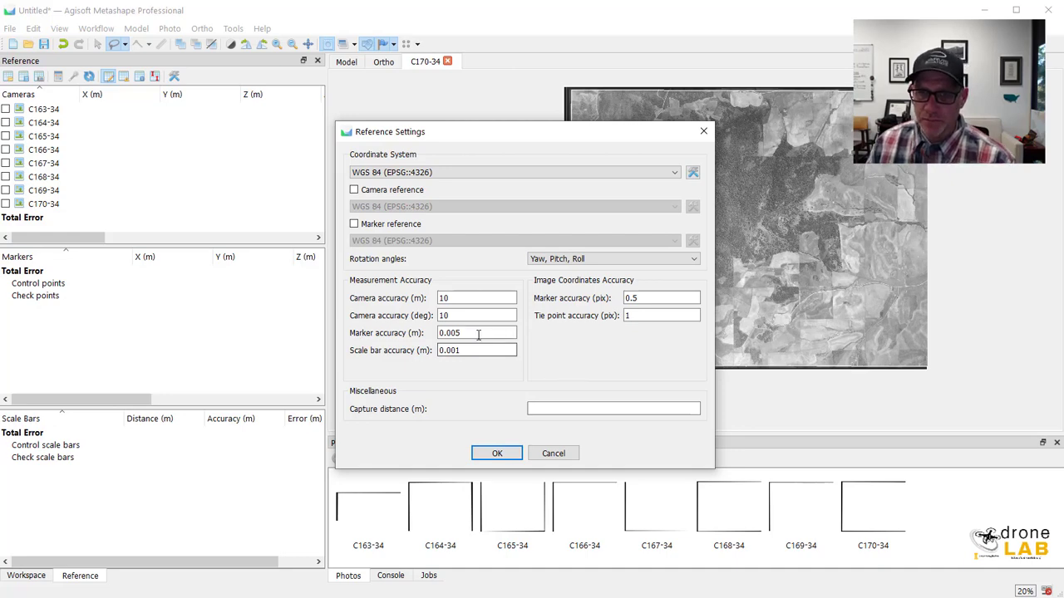
drag(503, 333, 442, 333)
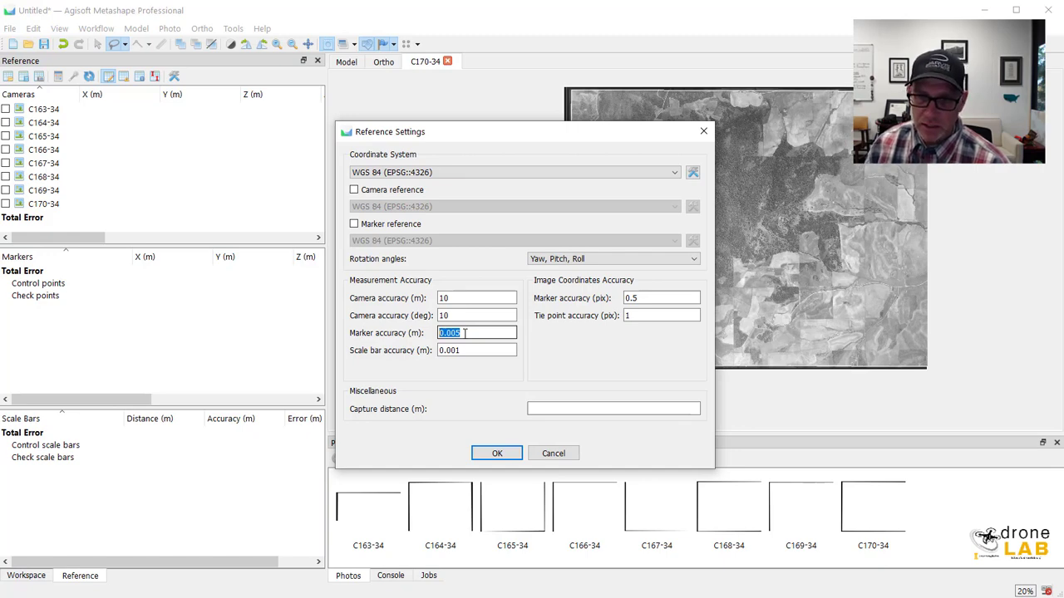
text(50)
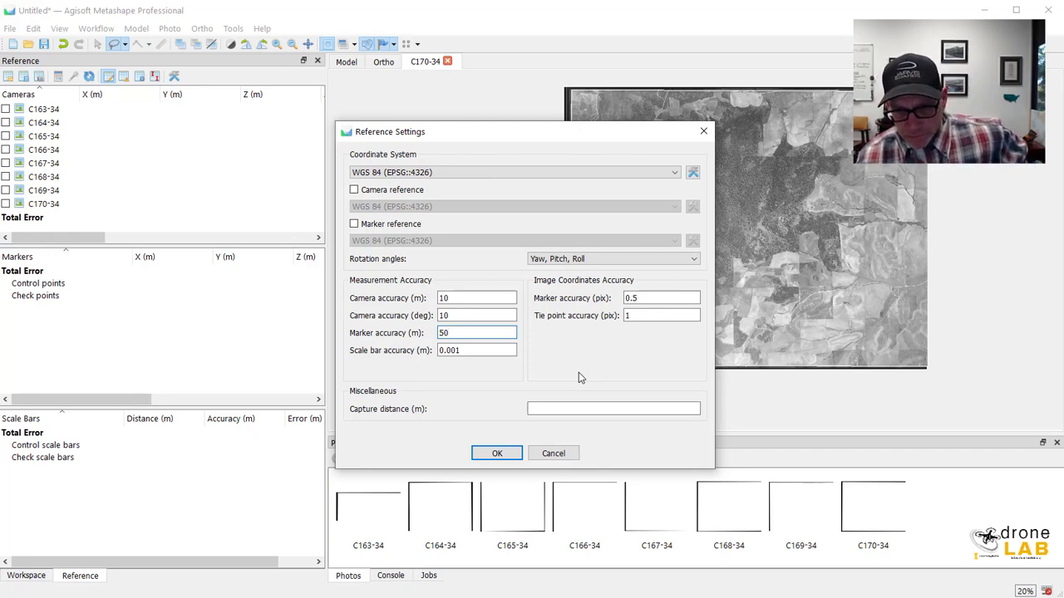
click(497, 454)
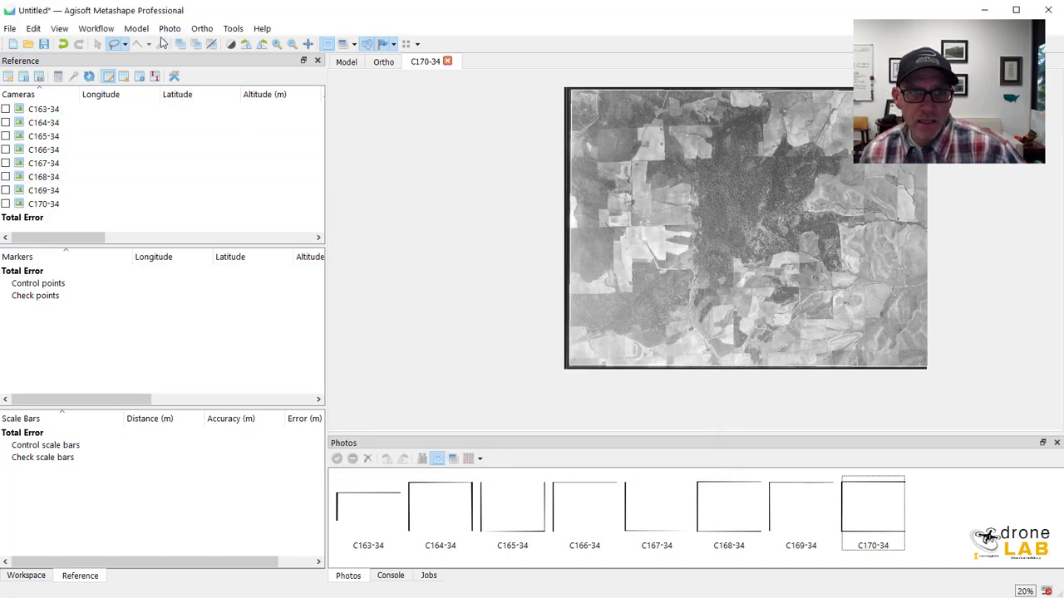
Step: Run Align Photos with Medium accuracy, Sequential preselection and masks applied to key points
click(97, 28)
click(116, 79)
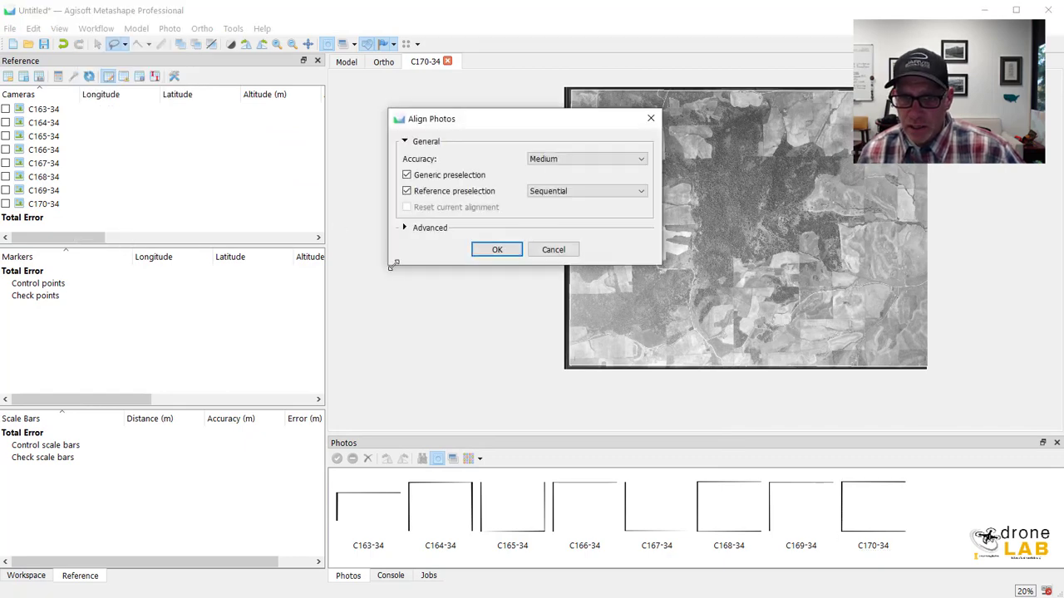
click(405, 229)
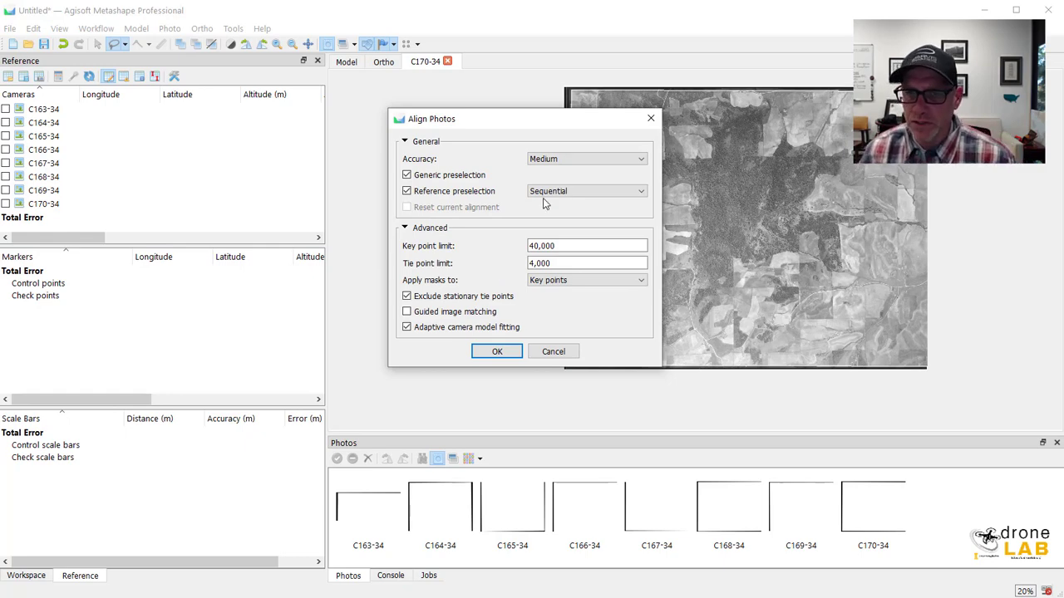
click(584, 166)
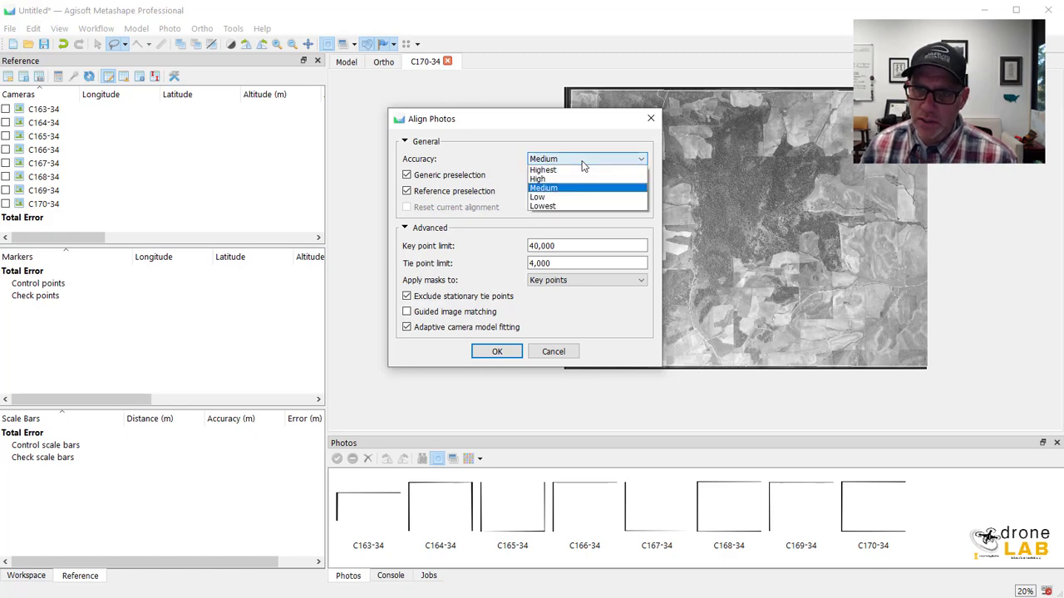
click(509, 186)
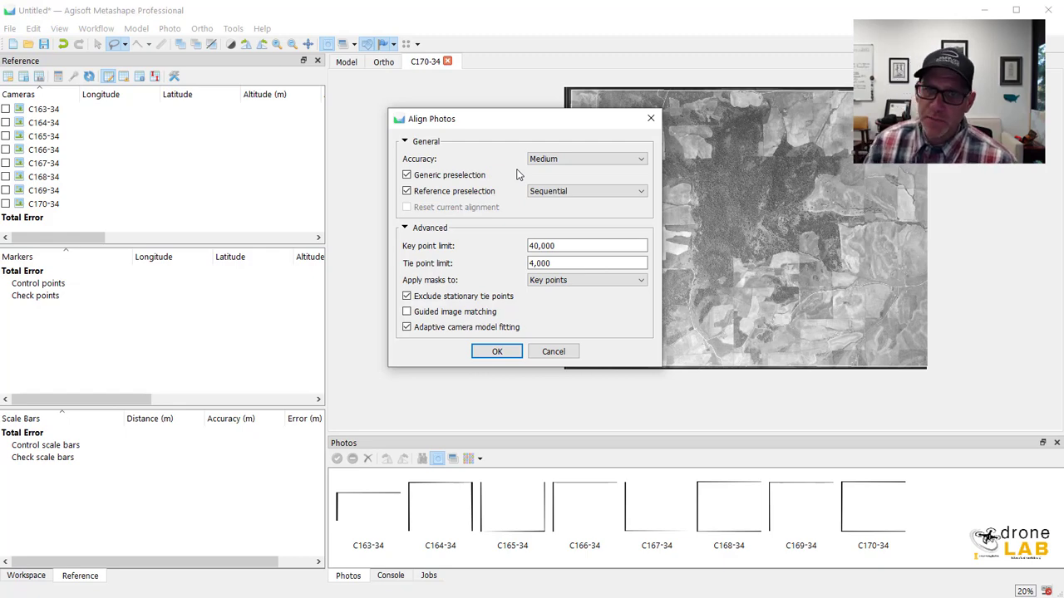
click(602, 192)
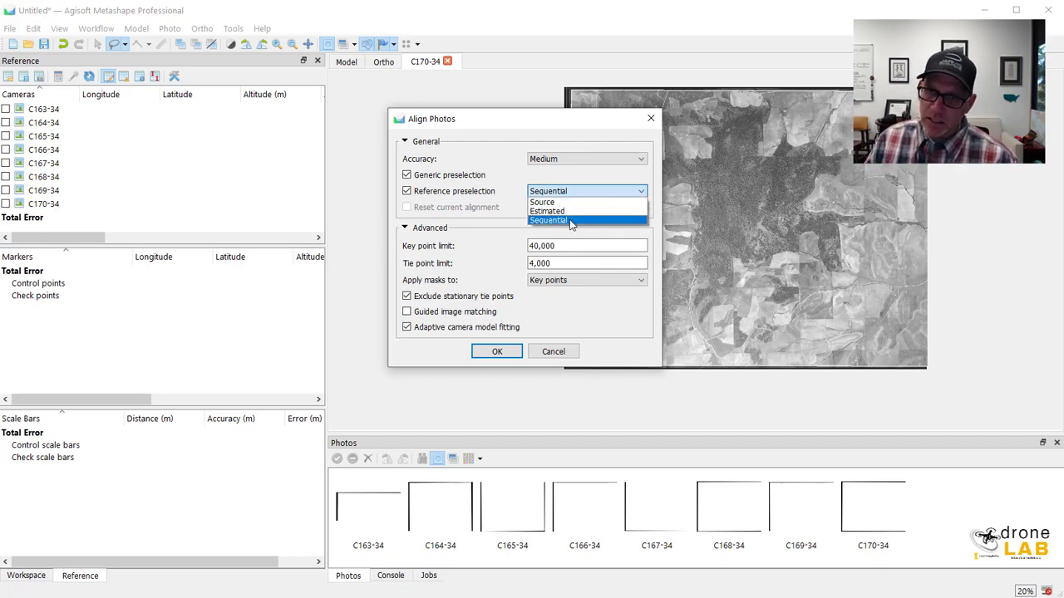
click(570, 221)
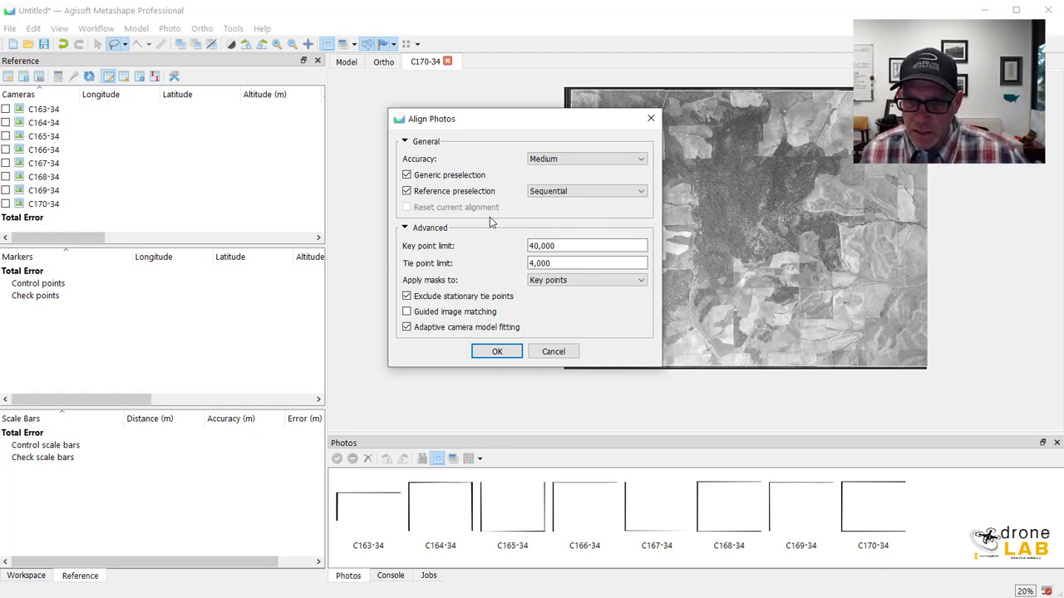
click(644, 284)
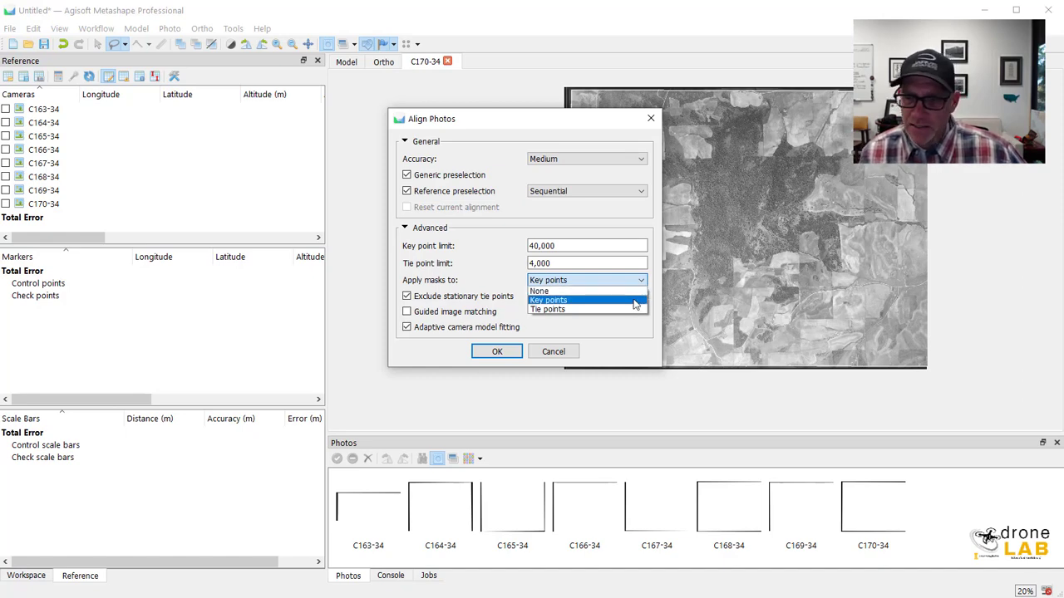
click(634, 305)
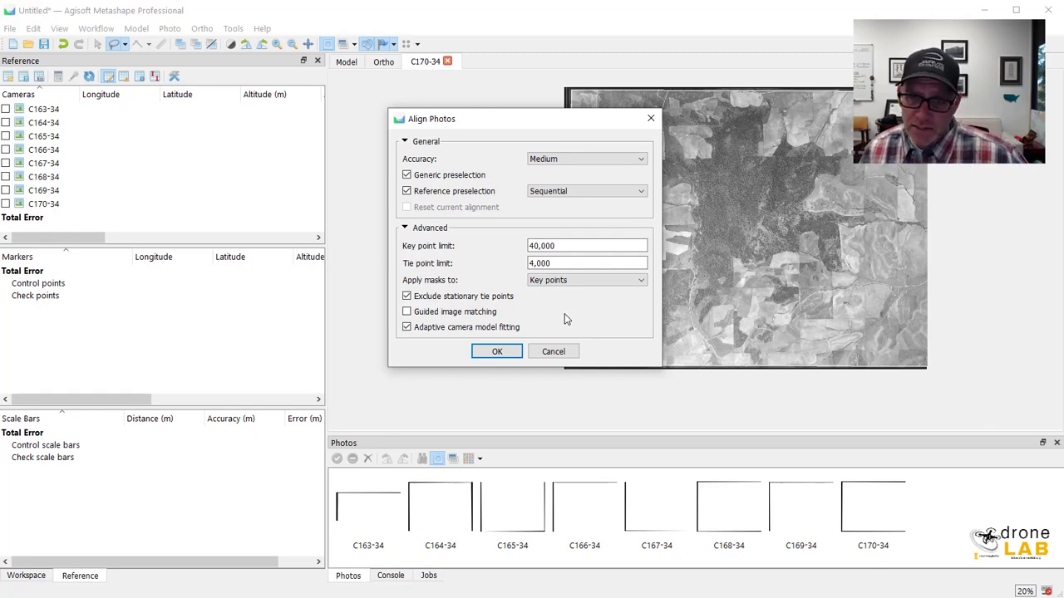
click(495, 352)
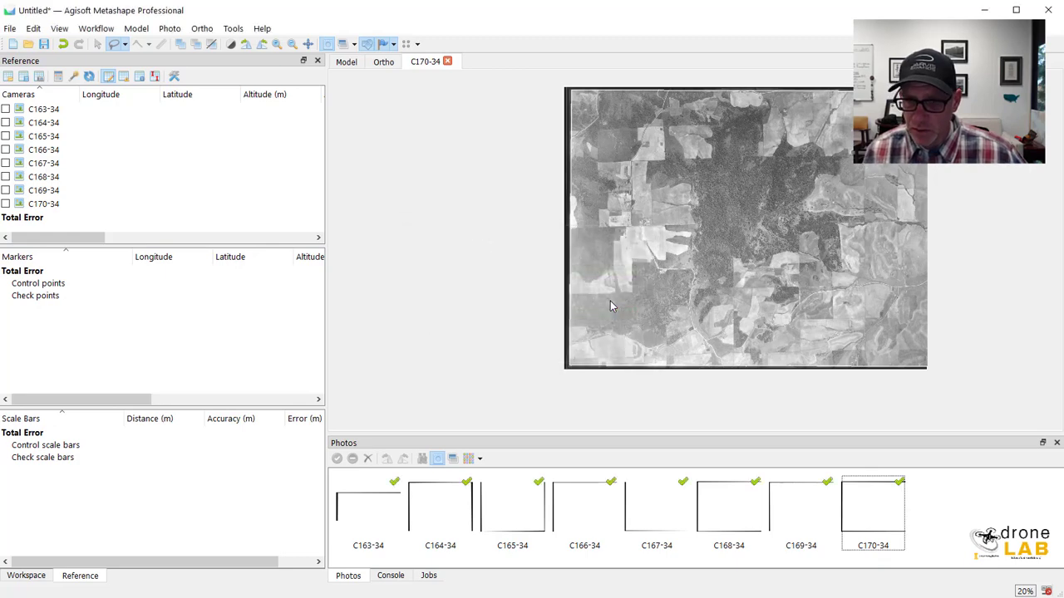
Step: Close the C170-34 tab and view the 10,812-point sparse cloud from top, side and oblique angles
click(437, 459)
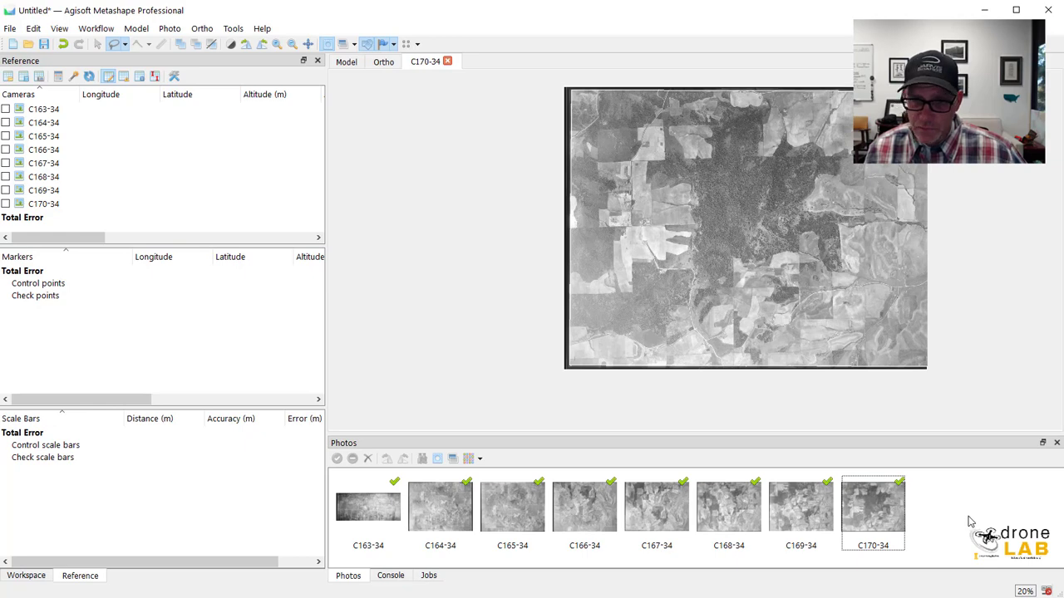
click(447, 62)
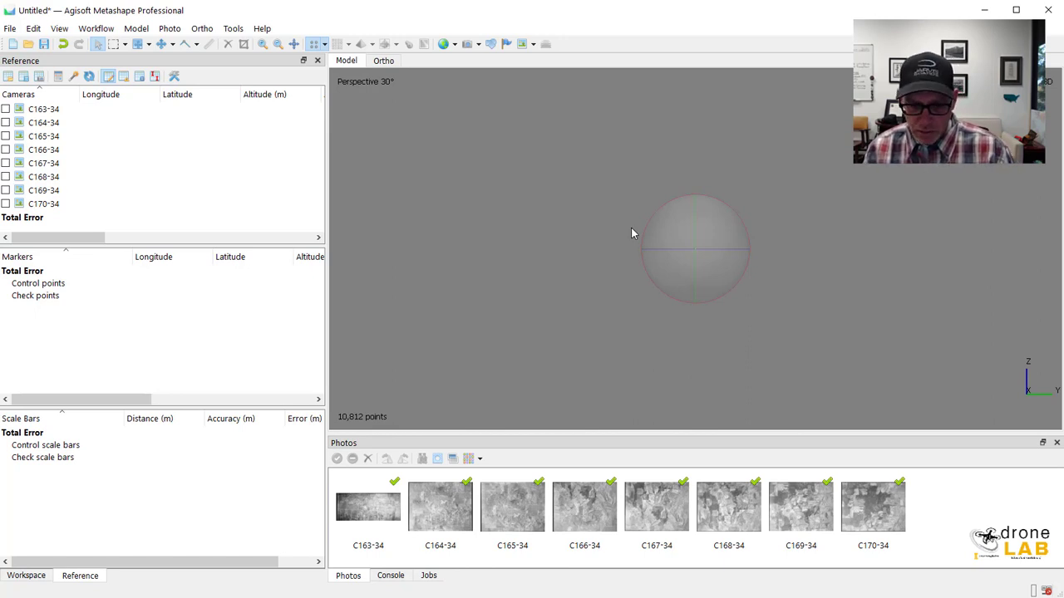
key(KP_7)
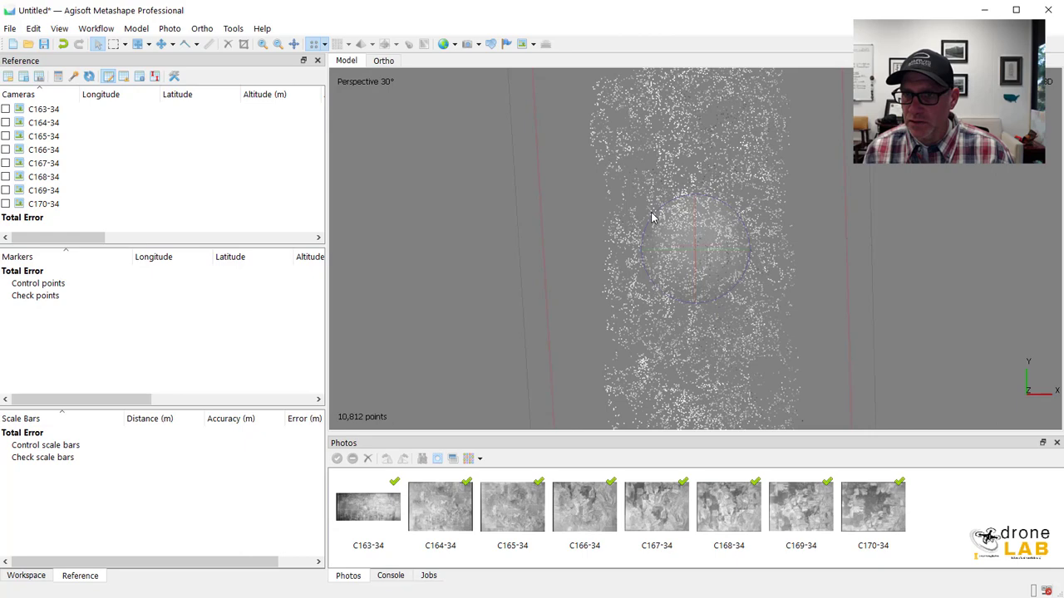
scroll(688, 262, down, 2)
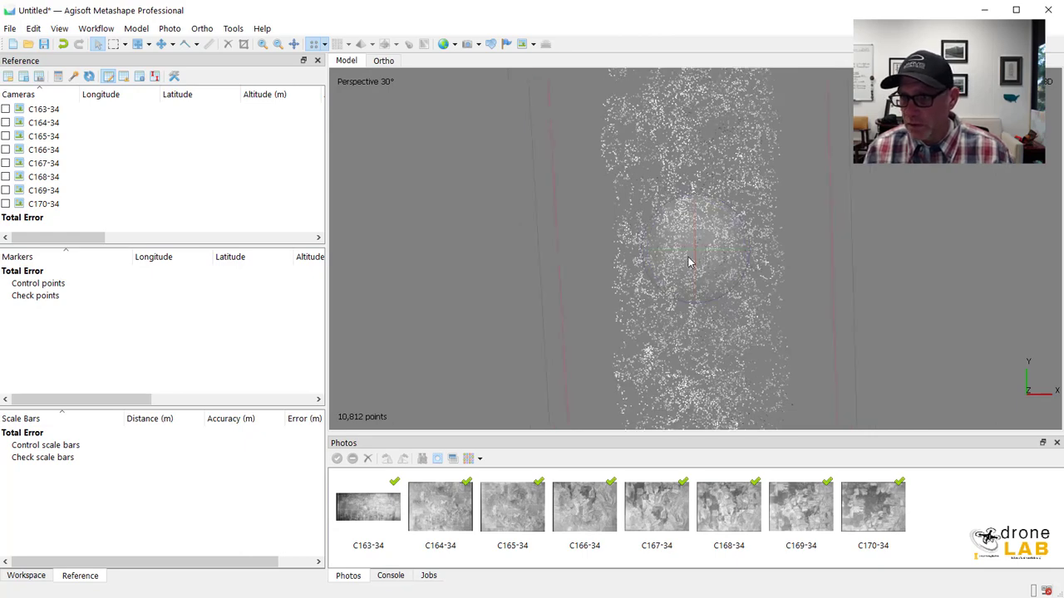
scroll(688, 263, down, 1)
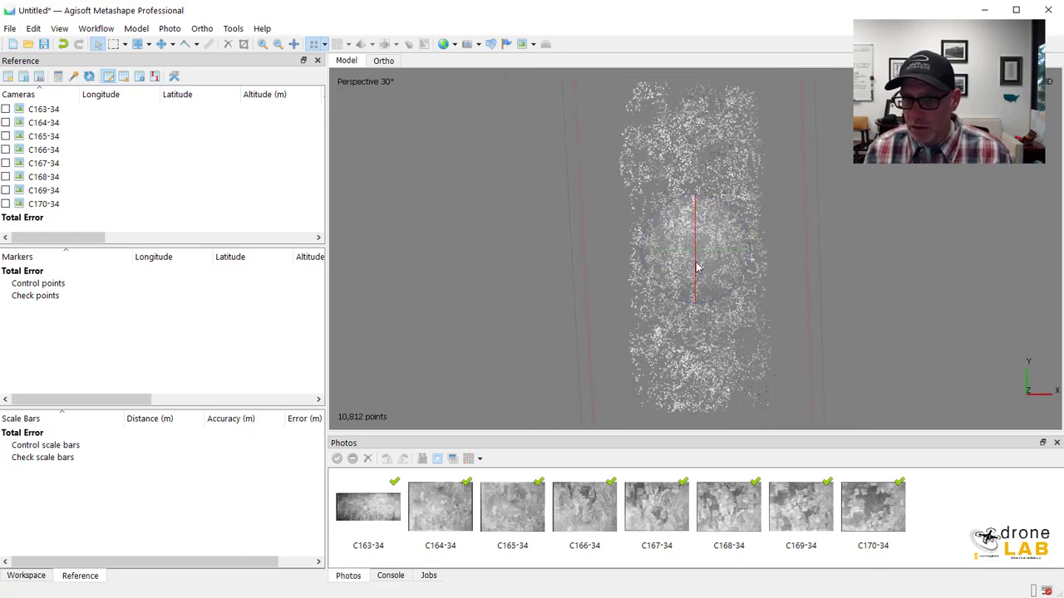
key(KP_1)
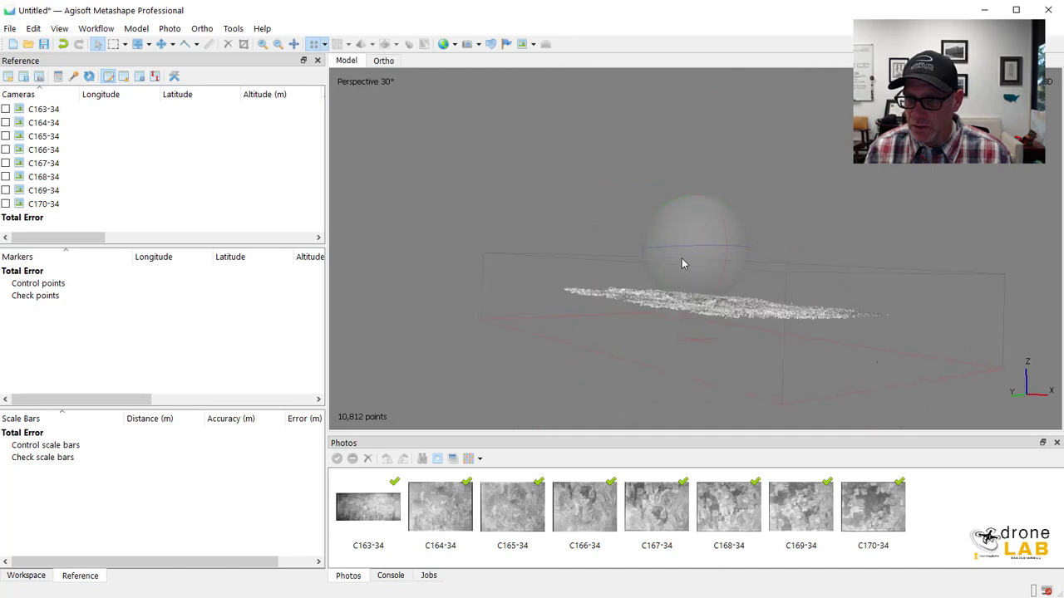
drag(682, 264, 615, 231)
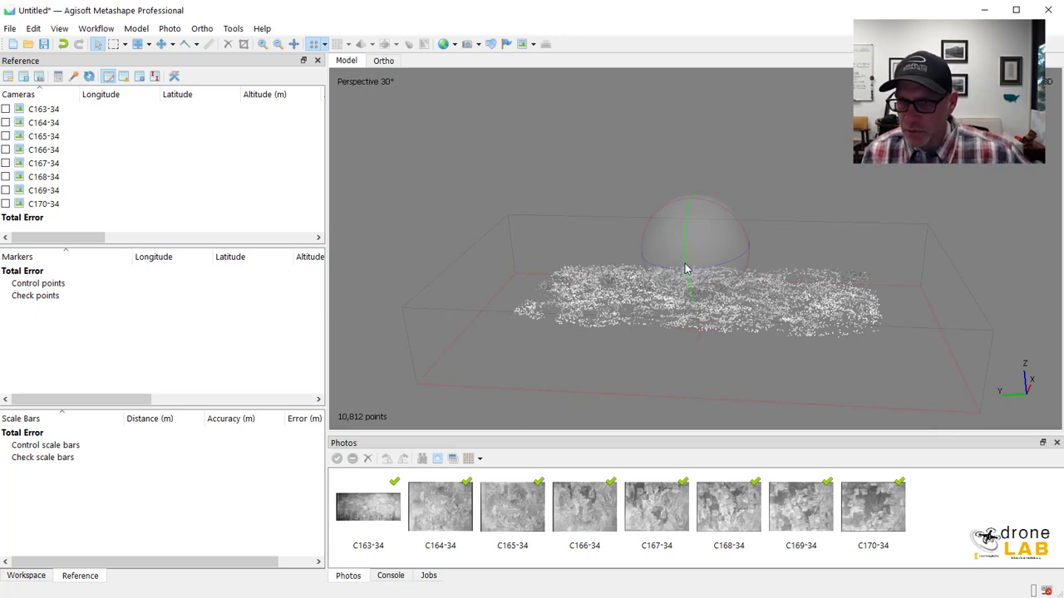
drag(689, 261, 719, 232)
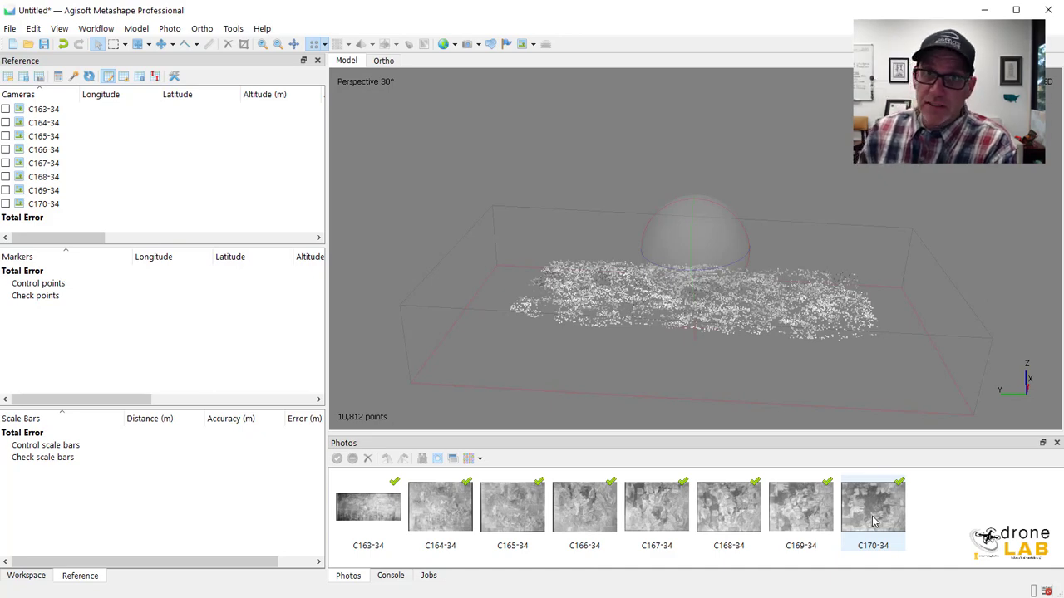
Step: Import historic_aerial_ground_control.csv, creating seven new markers for all unmatched control points
click(6, 78)
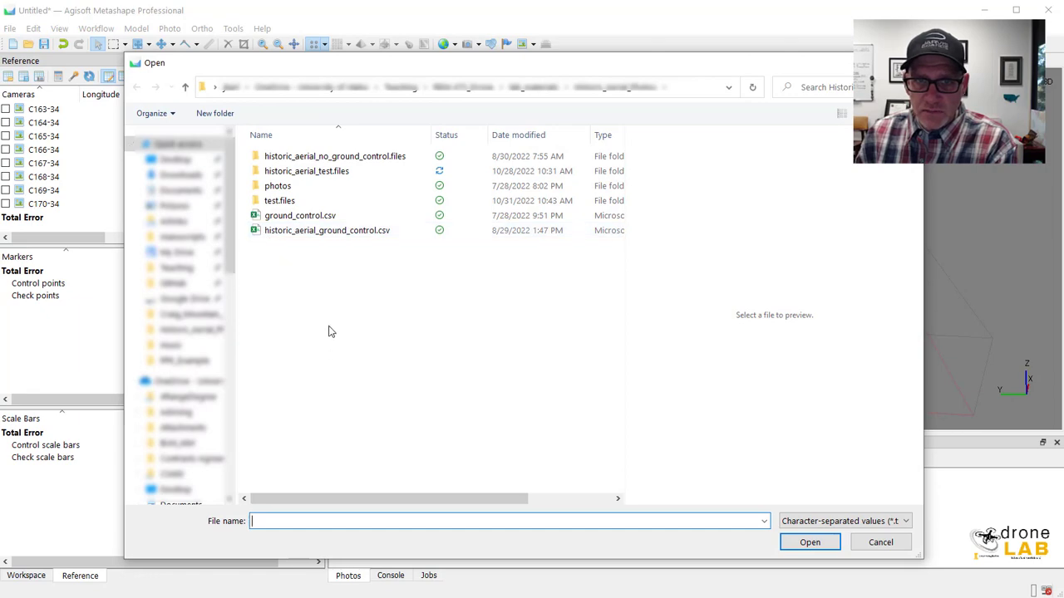
click(327, 232)
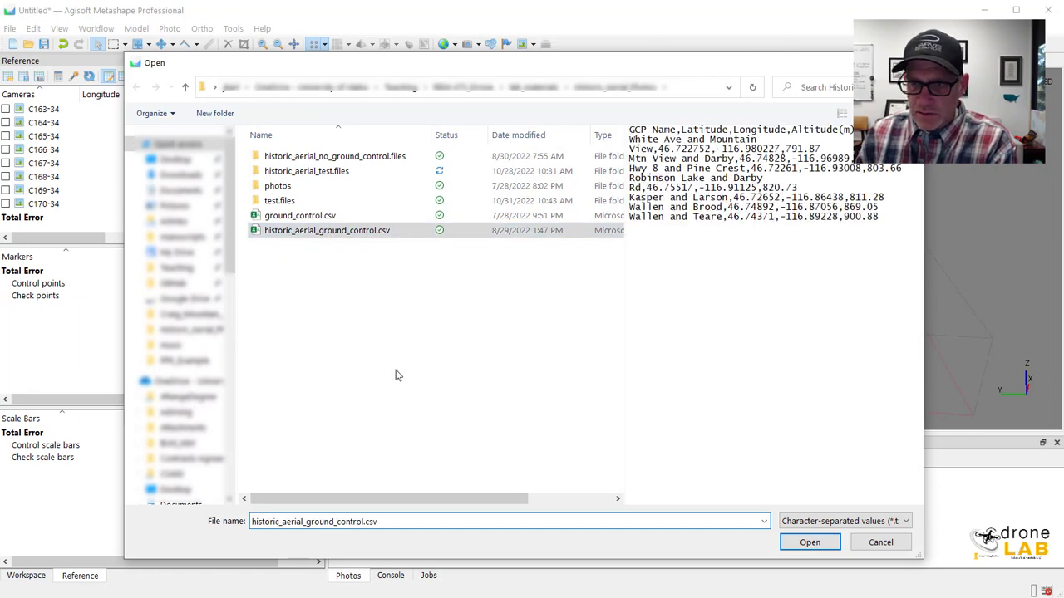
click(810, 542)
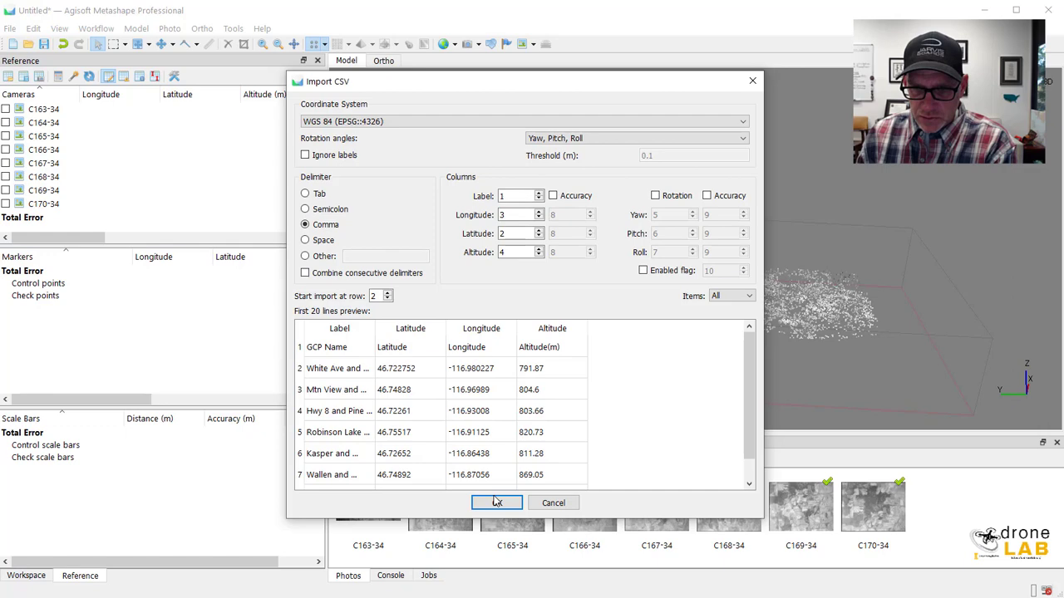
click(496, 502)
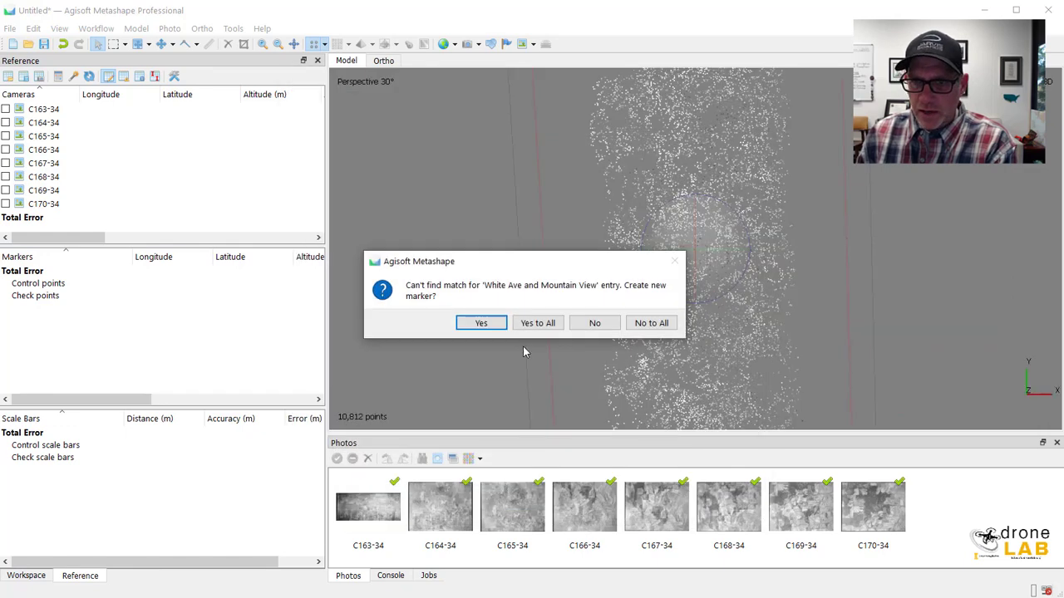
click(537, 324)
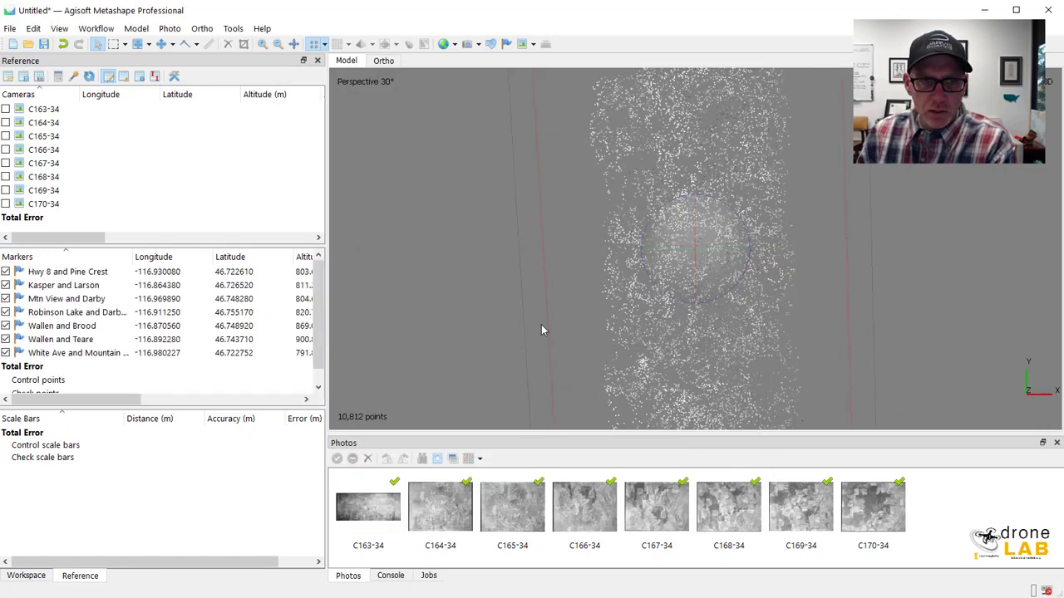
scroll(685, 269, down, 3)
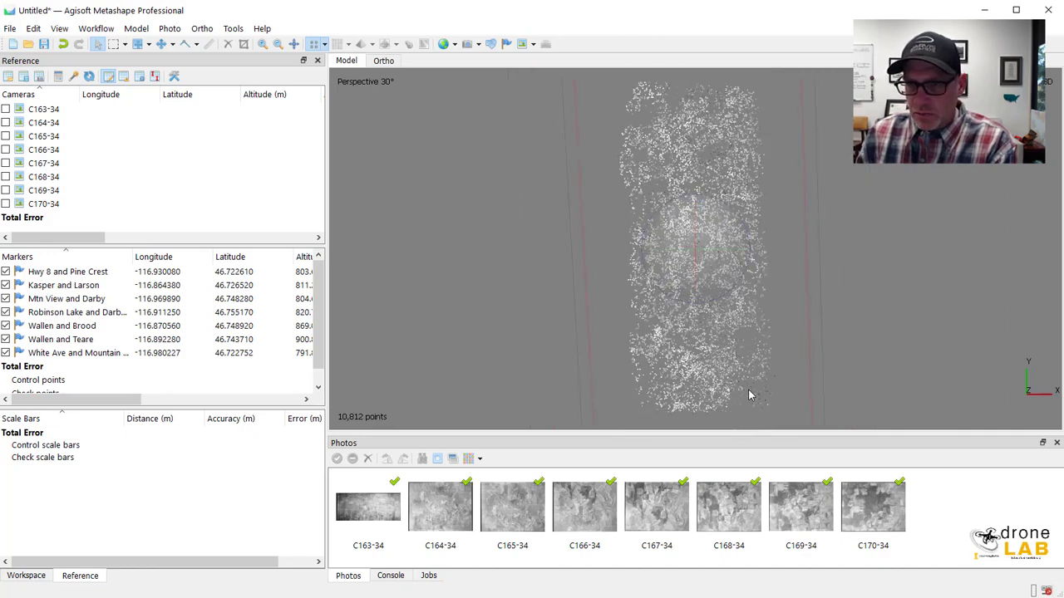
Step: Turn on Show Markers and orbit to an oblique view of the markers over the cloud
click(507, 44)
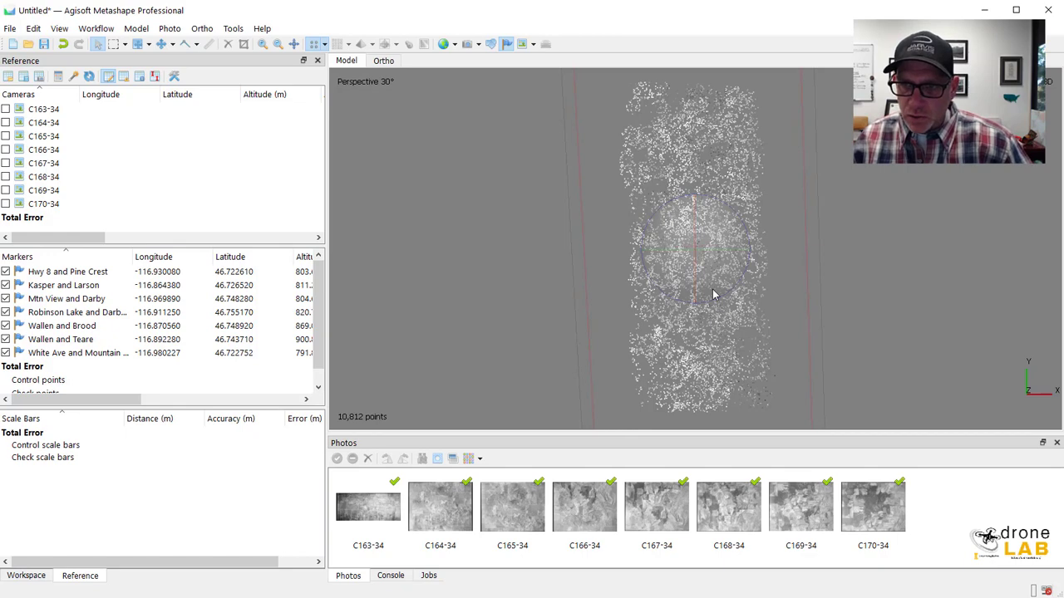
drag(685, 196, 619, 214)
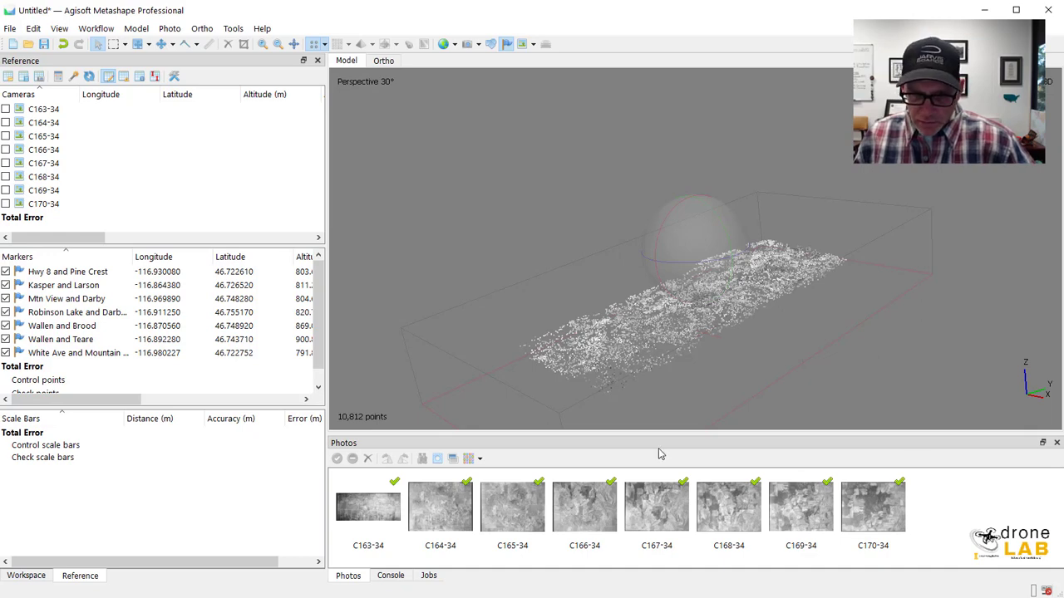
Step: Open photo C163-34, zoom in, and measure a short stretch of road
double_click(373, 517)
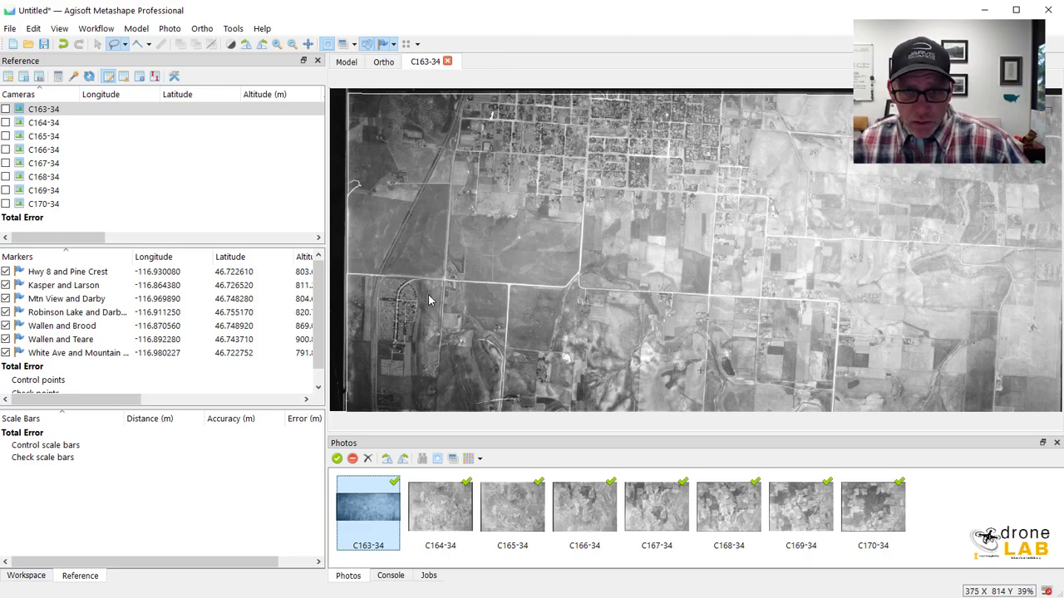
scroll(441, 291, up, 8)
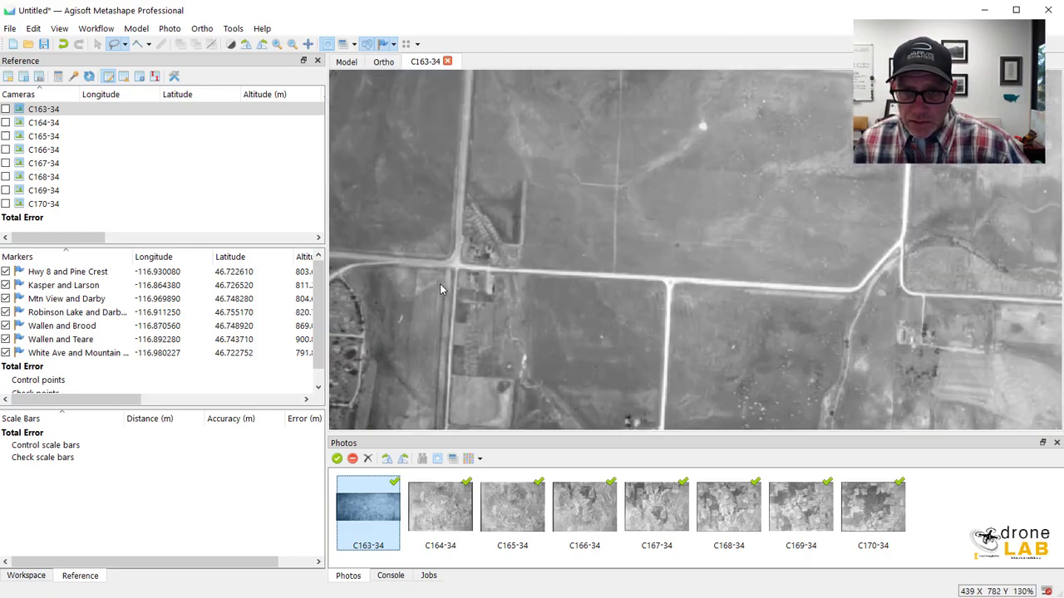
click(446, 268)
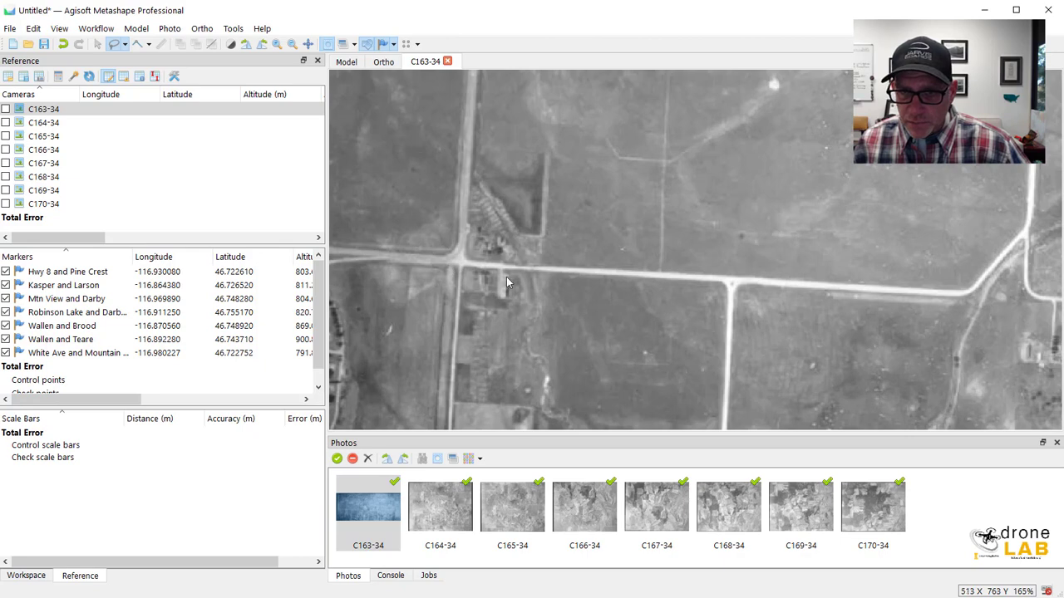
drag(504, 278, 577, 281)
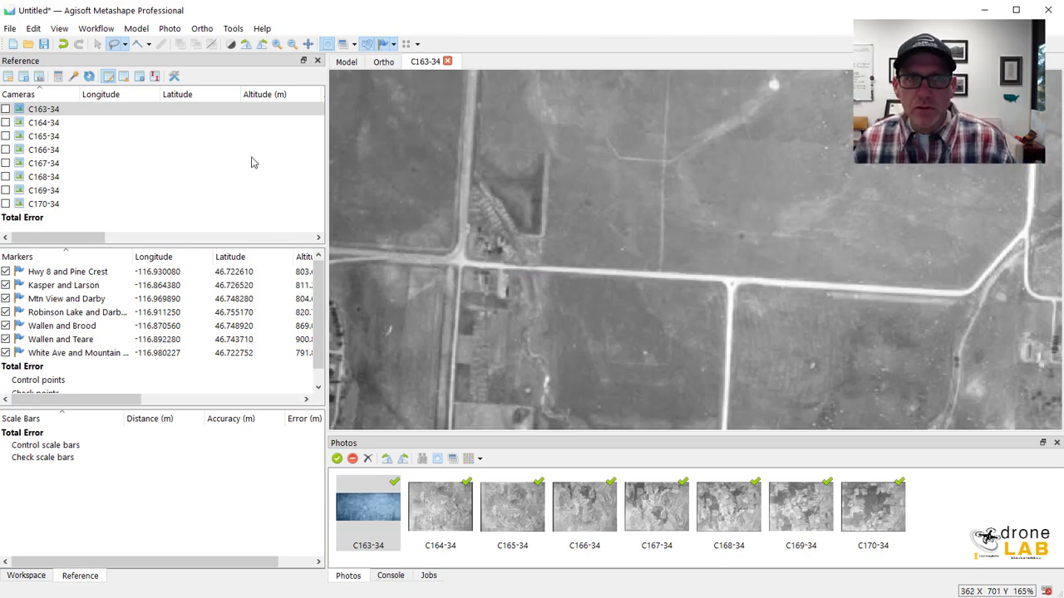
Step: Place the White Ave and Mountain View marker on the road intersection, then zoom back out
click(98, 43)
drag(468, 337, 624, 286)
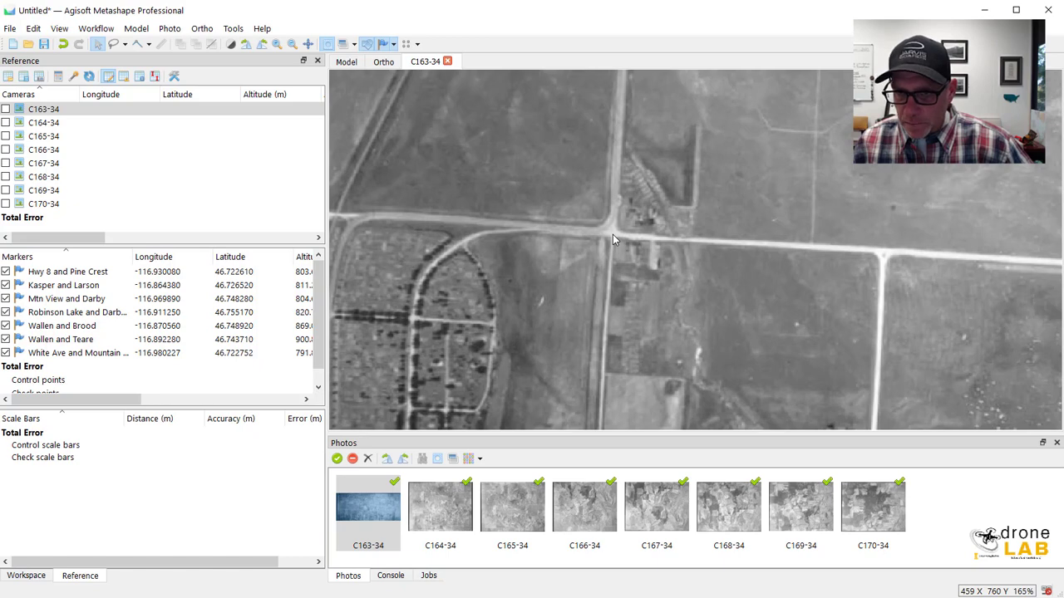
right_click(613, 240)
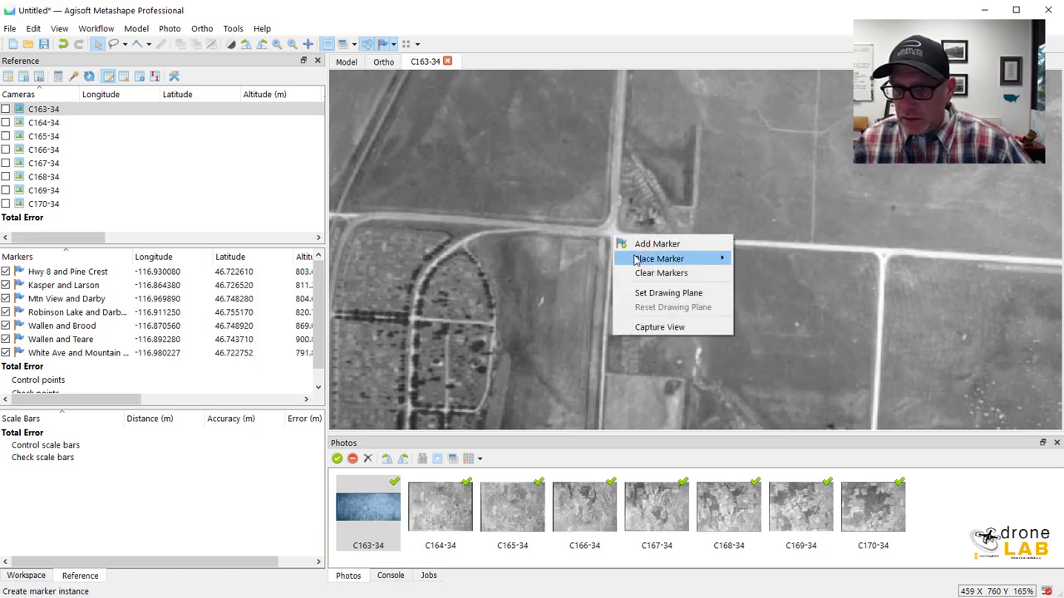
mouse_move(636, 261)
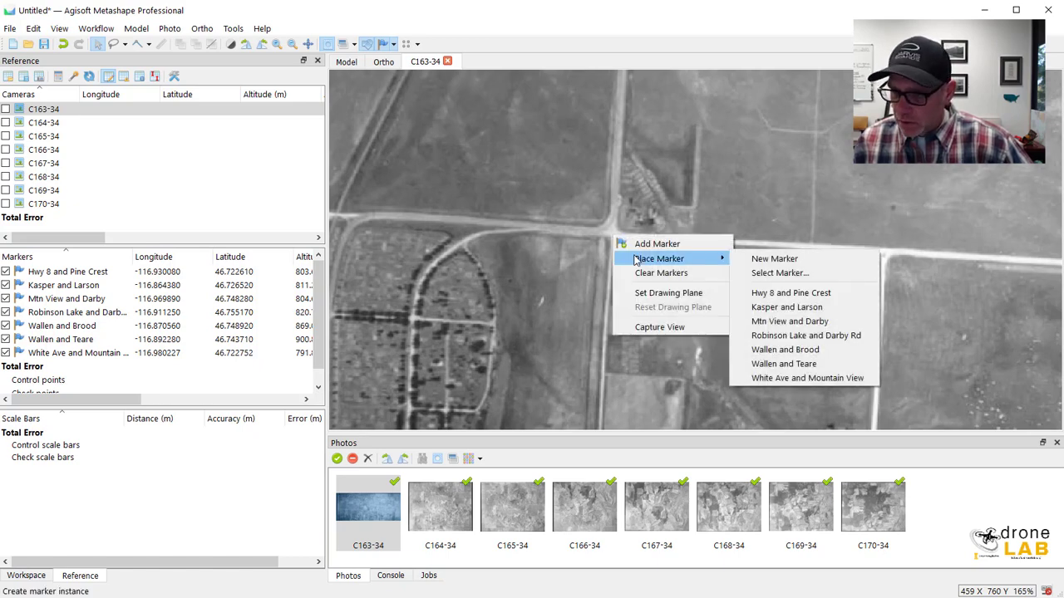
click(800, 378)
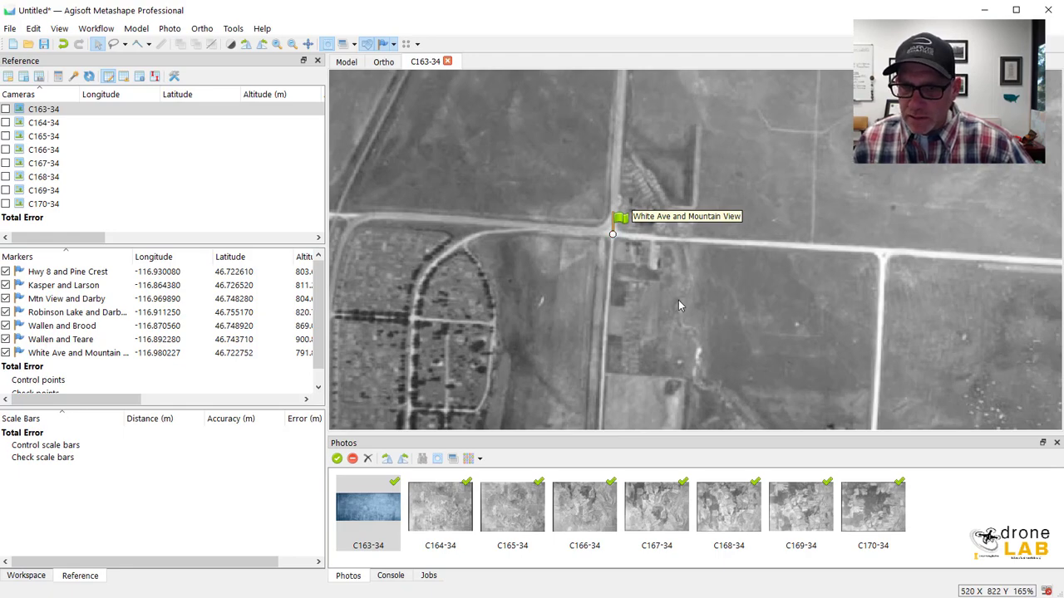
scroll(603, 260, down, 5)
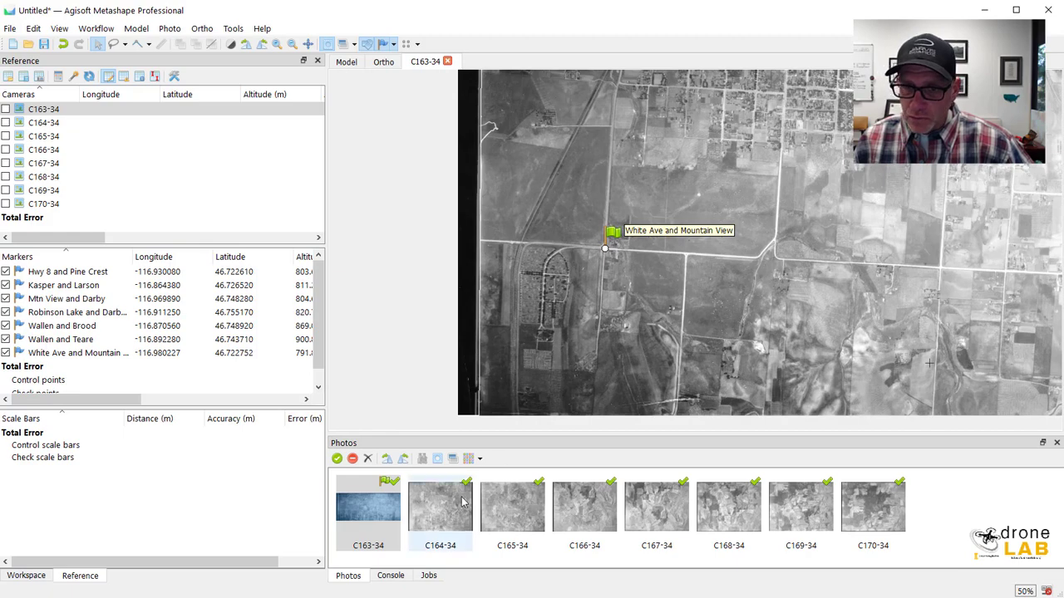
Step: Move to photo C164-34 and place the White Ave and Mountain View marker at the intersection
key(Page_Down)
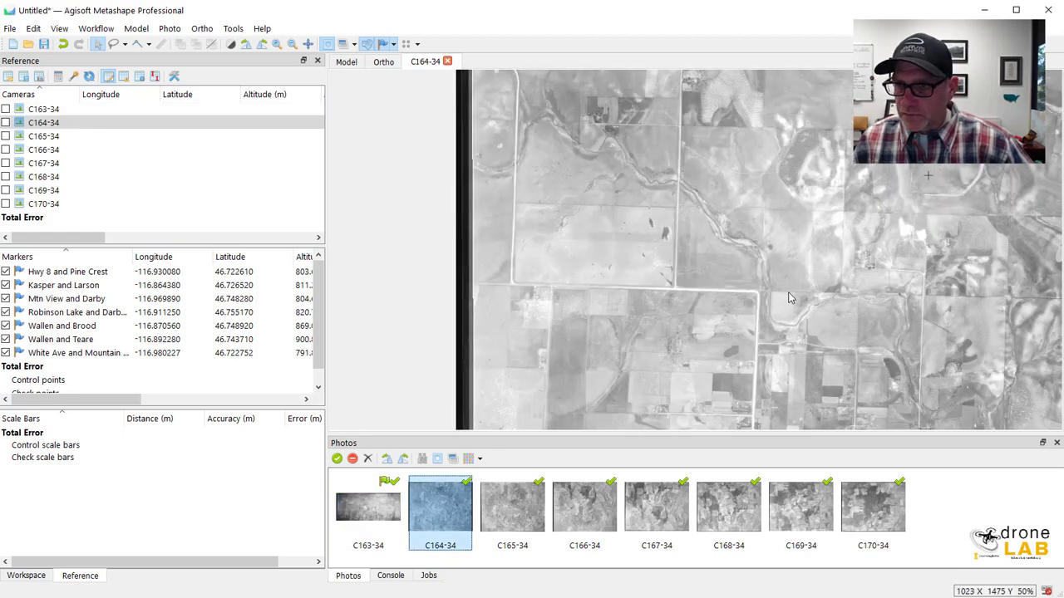
mouse_move(794, 299)
mouse_down()
mouse_move(573, 177)
mouse_move(305, 199)
mouse_up()
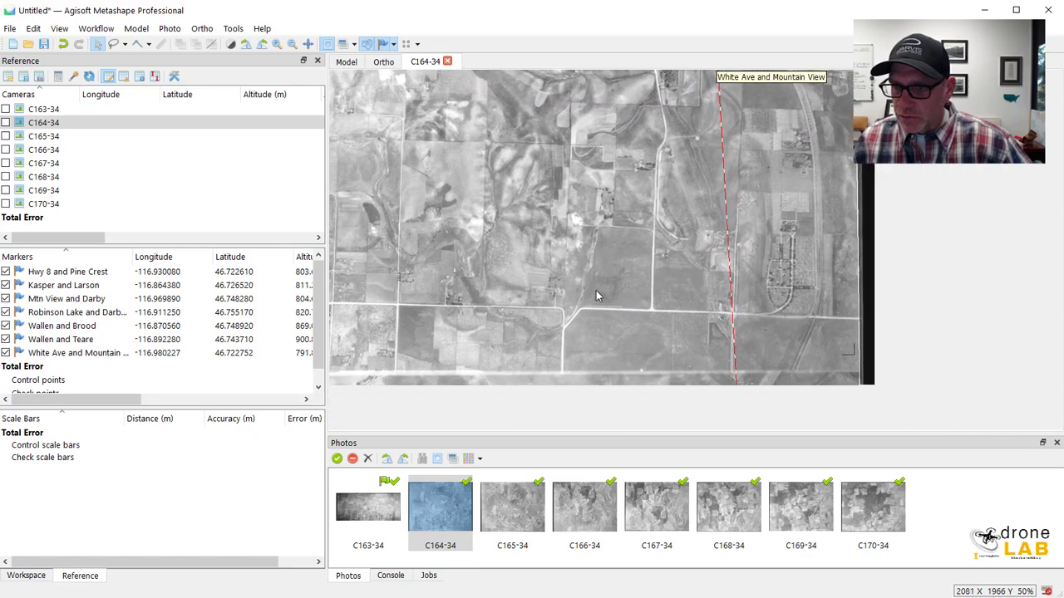
drag(707, 354, 667, 299)
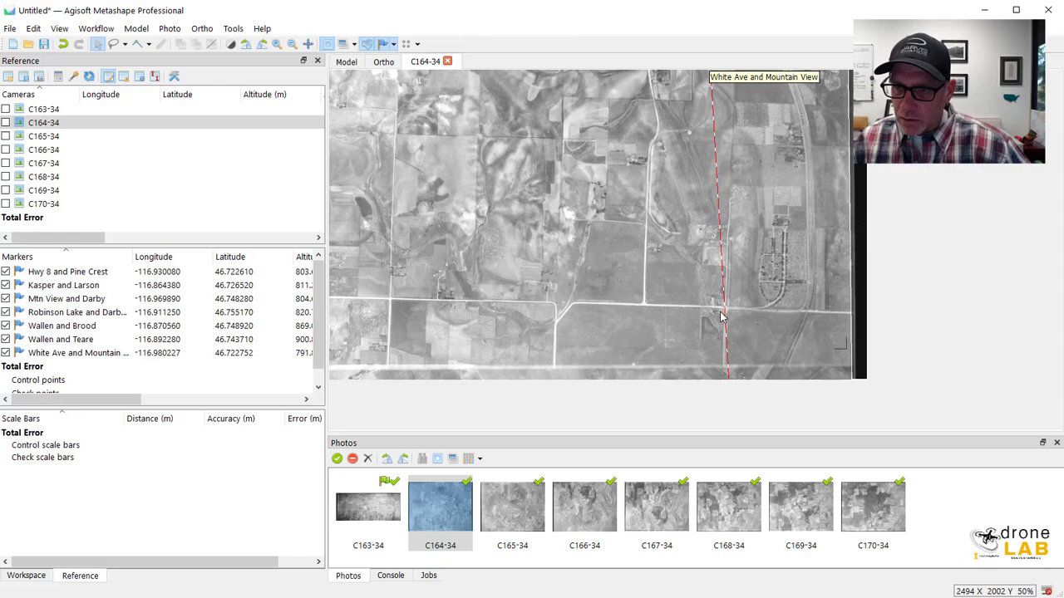
scroll(722, 316, up, 7)
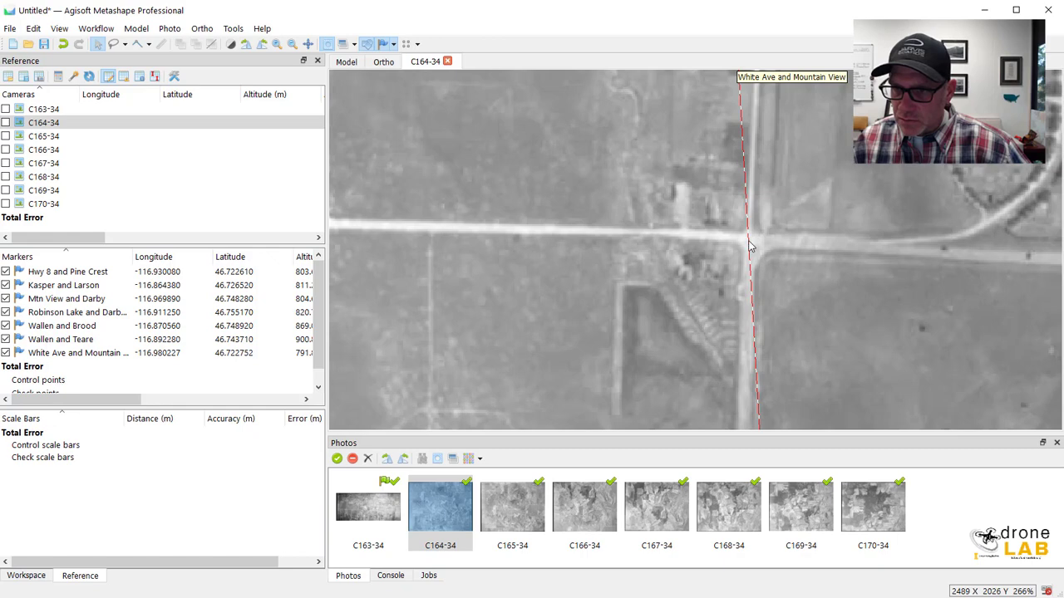
right_click(749, 246)
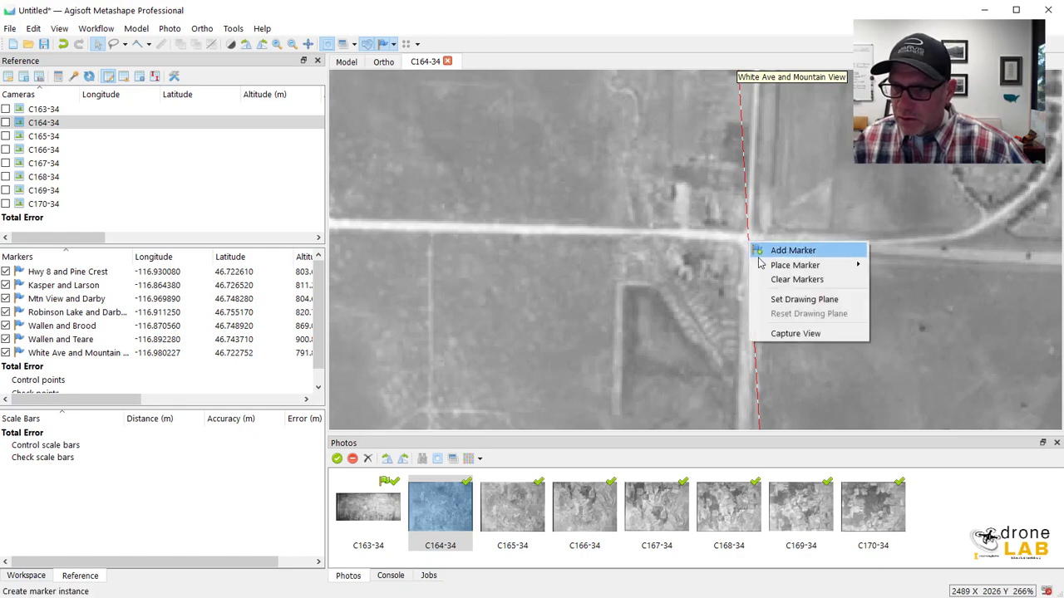
mouse_move(798, 265)
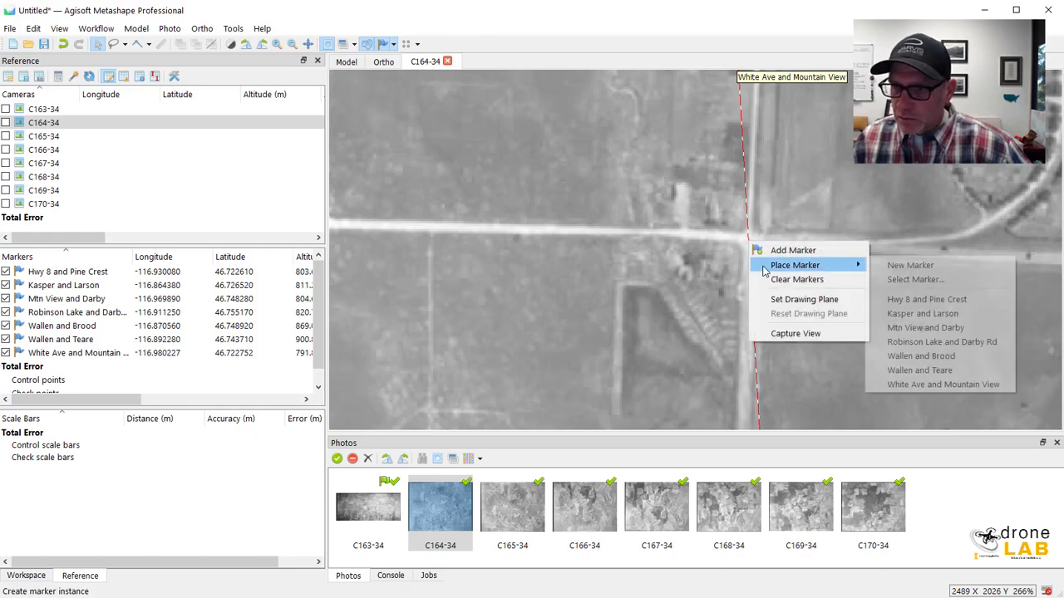
click(915, 385)
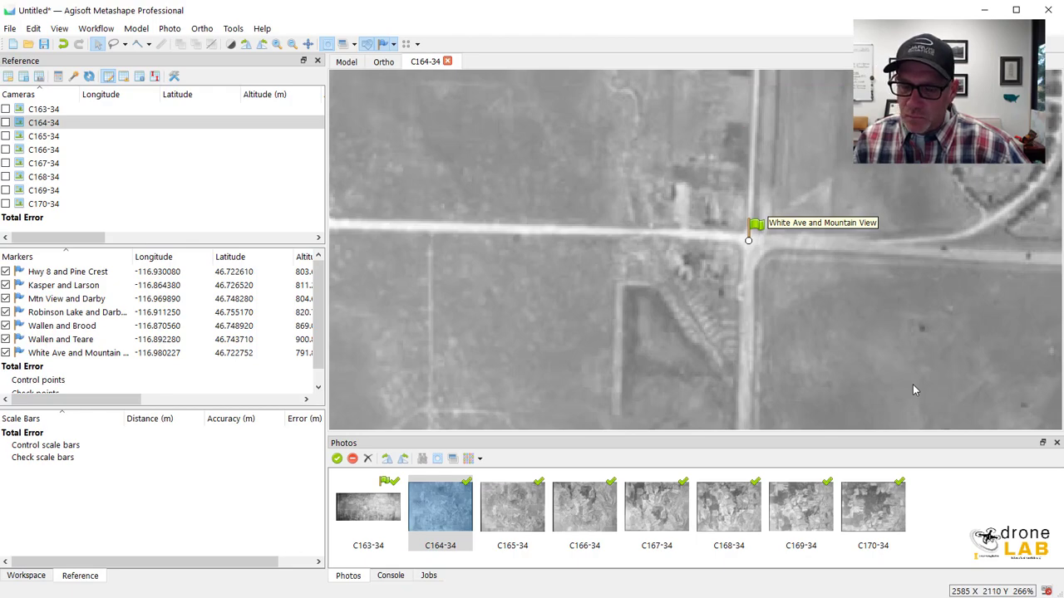
scroll(755, 267, down, 10)
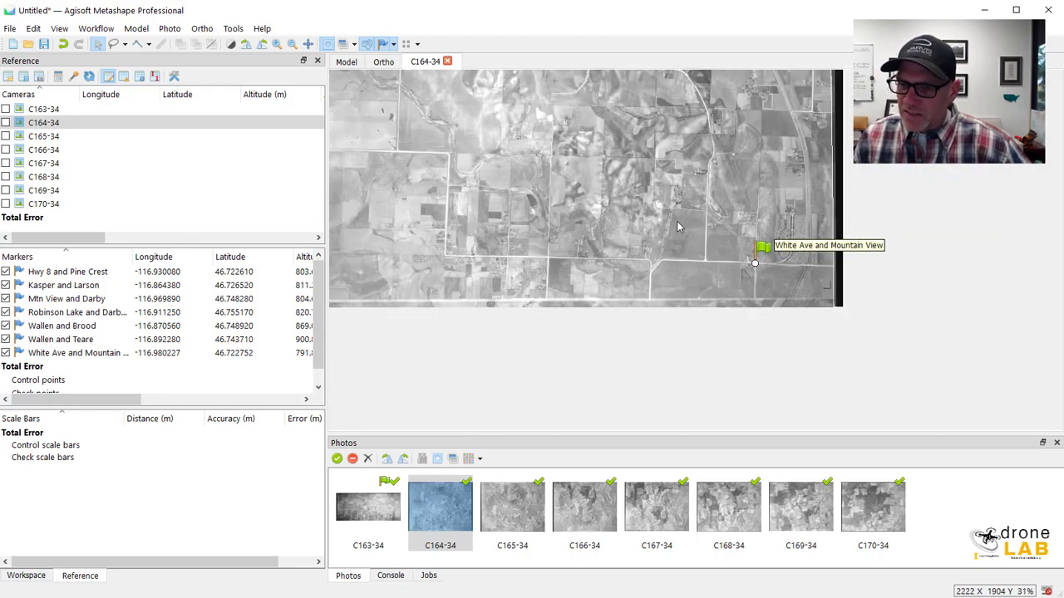
Step: Pan around photo C169-34 to show its Kasper and Larson marker at the road intersection
drag(632, 221, 781, 345)
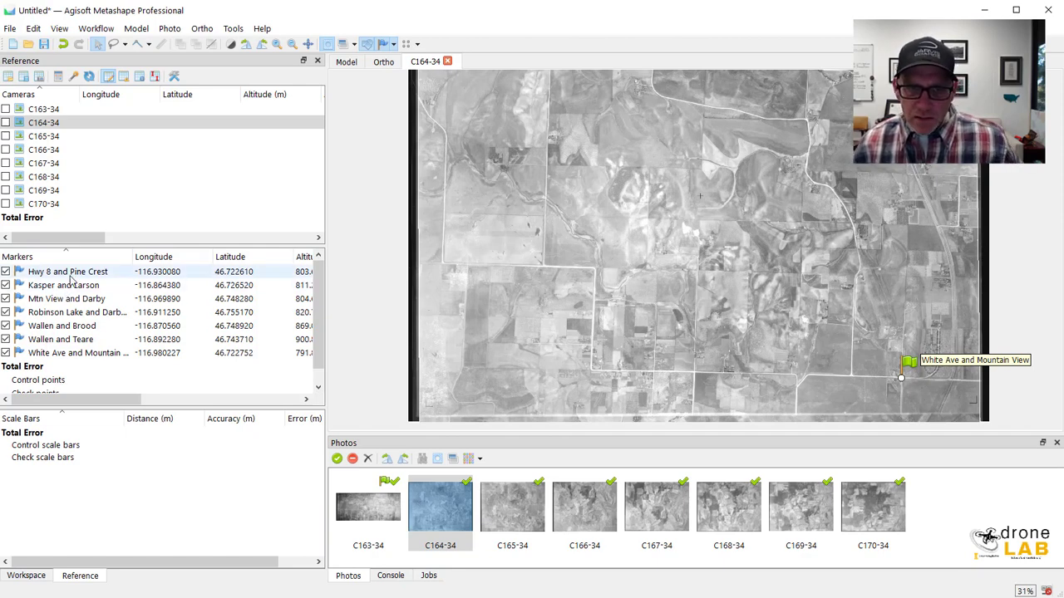
drag(87, 399, 241, 394)
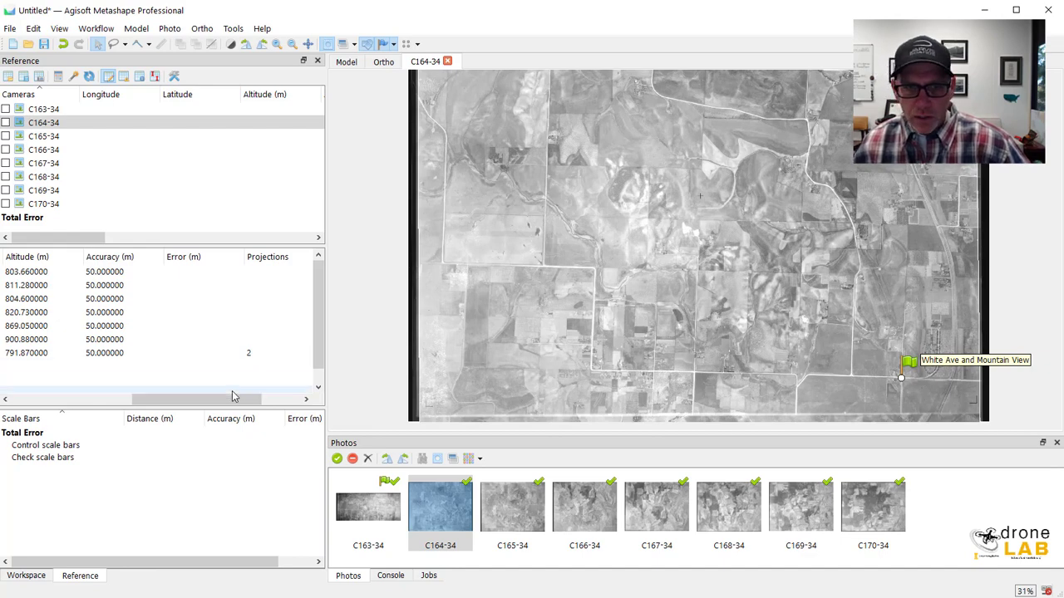
drag(227, 401, 173, 407)
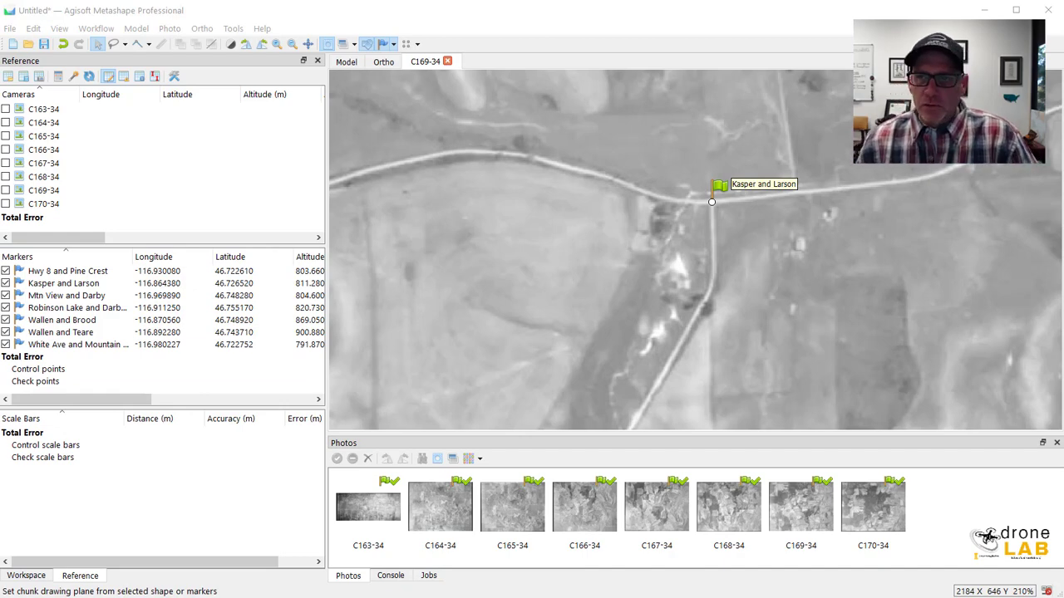
Step: Zoom out on C169-34 to reveal Wallen and Brood, and scroll the Markers table to Projections
scroll(584, 236, down, 8)
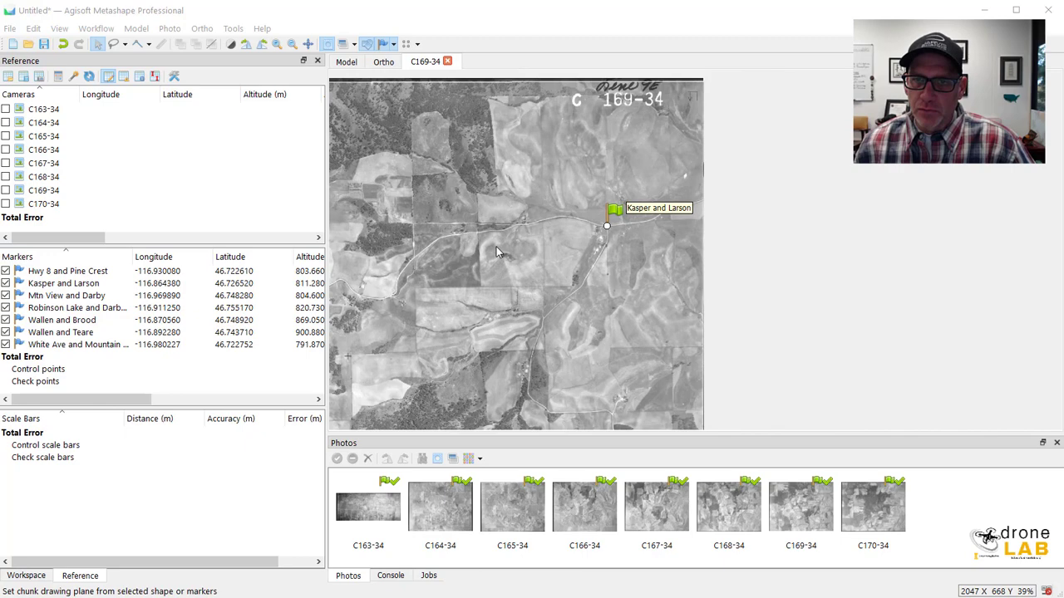
drag(496, 252, 756, 246)
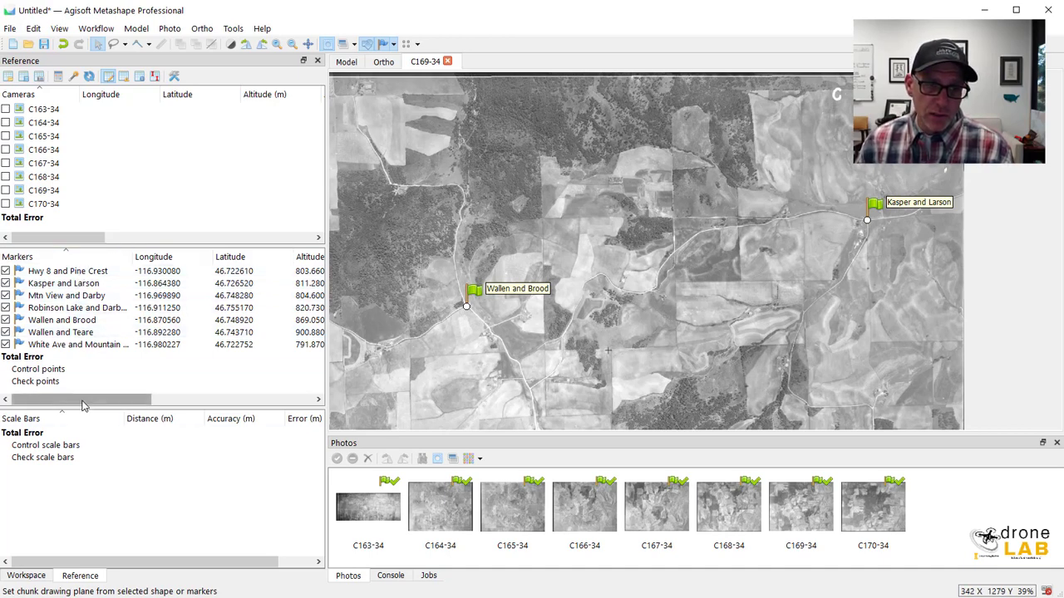
drag(84, 405, 204, 424)
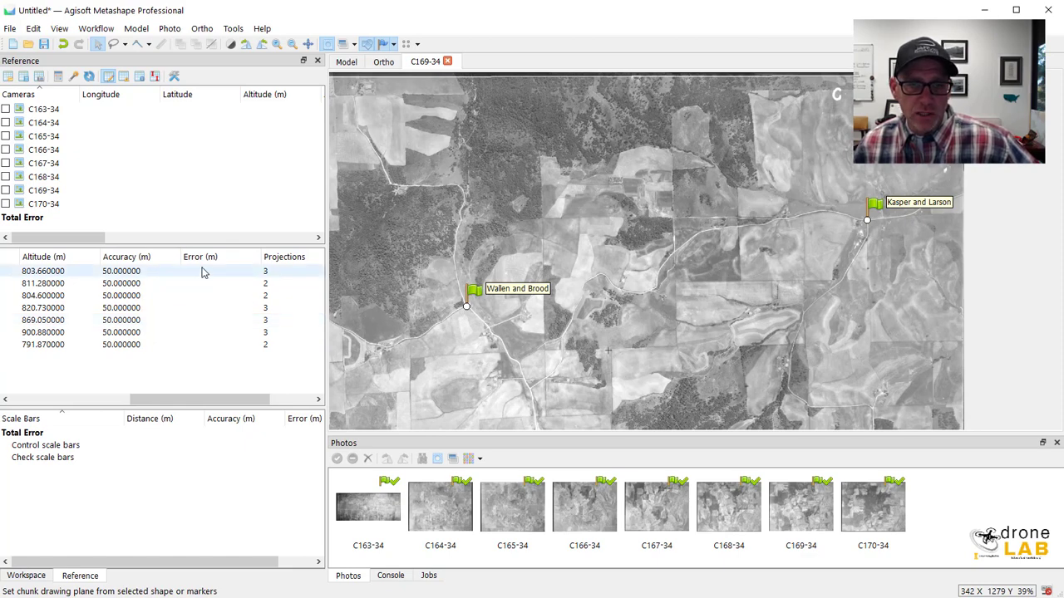
click(89, 76)
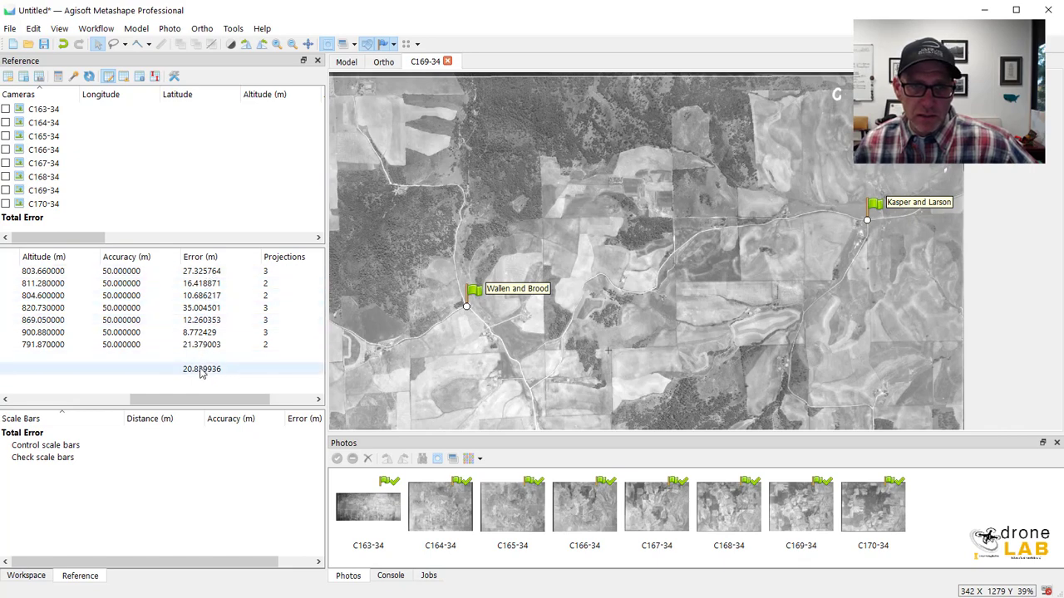
click(208, 307)
drag(179, 399, 75, 404)
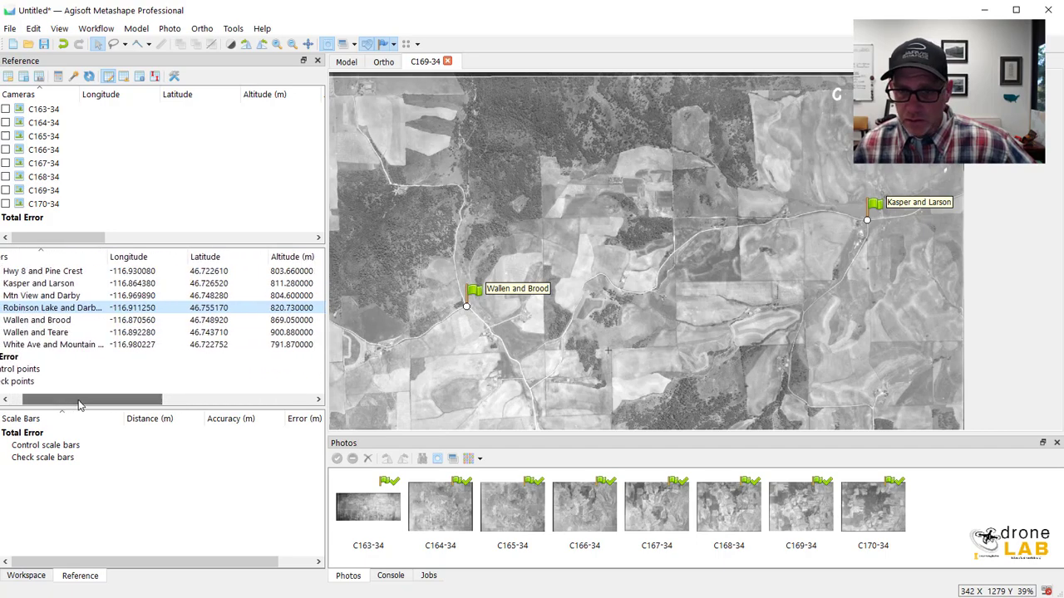
double_click(665, 495)
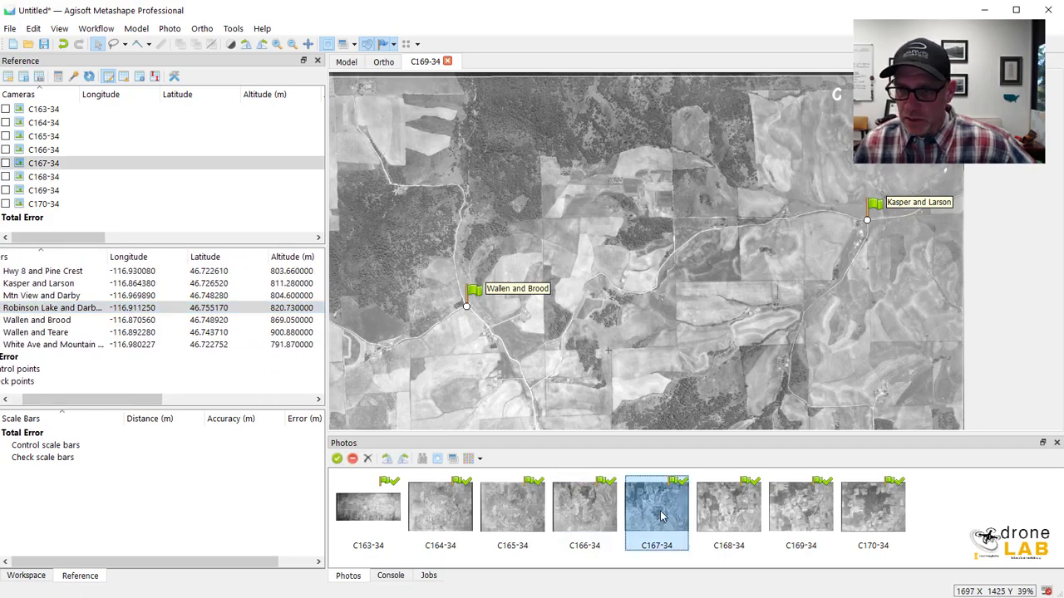
scroll(702, 256, up, 8)
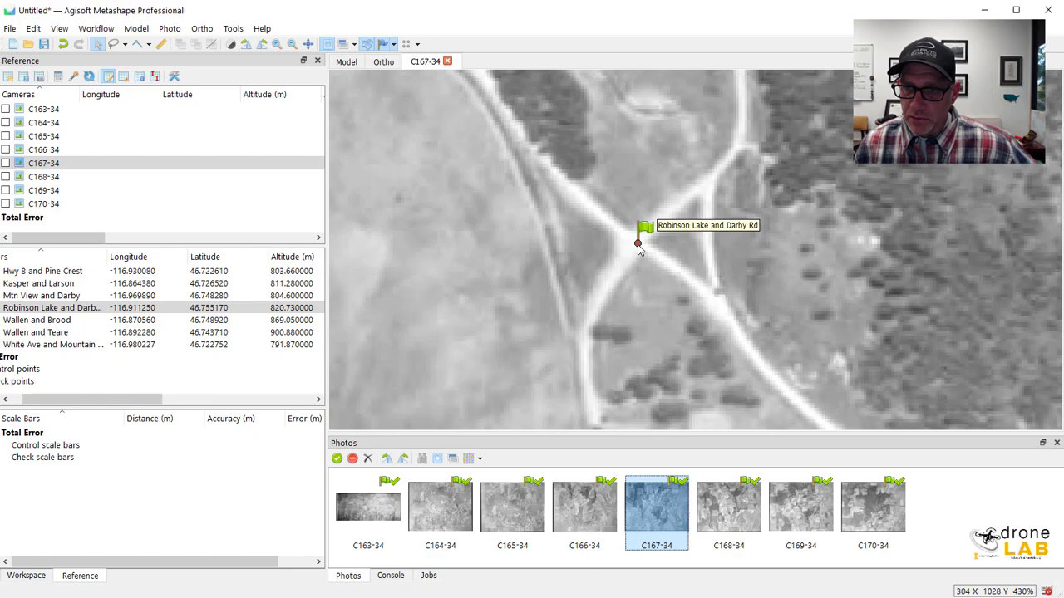
drag(637, 246, 638, 242)
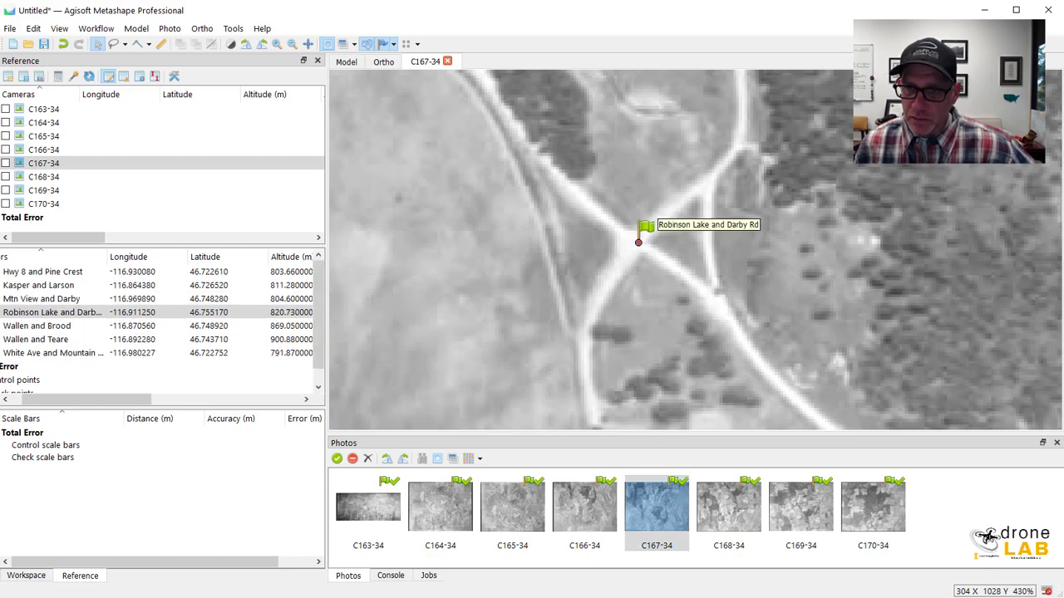
click(89, 77)
drag(94, 399, 214, 399)
click(274, 379)
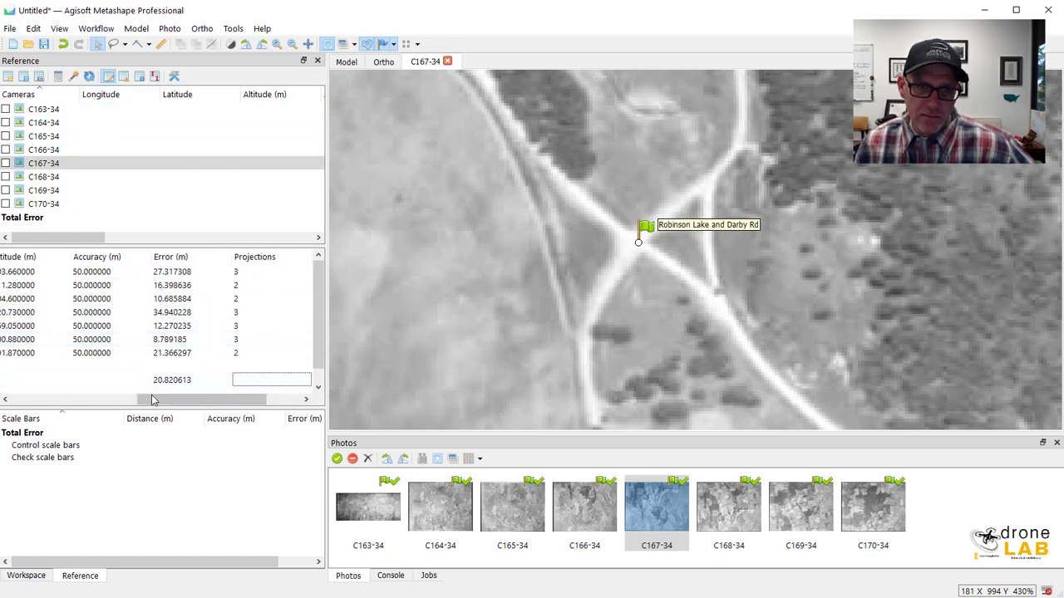
drag(155, 402, 130, 401)
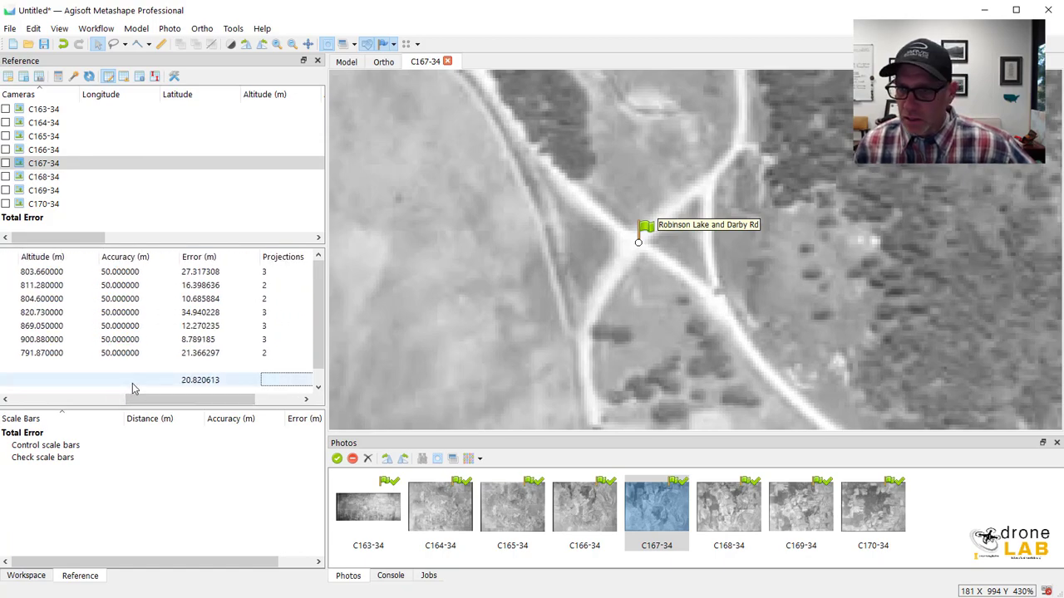
scroll(764, 264, down, 6)
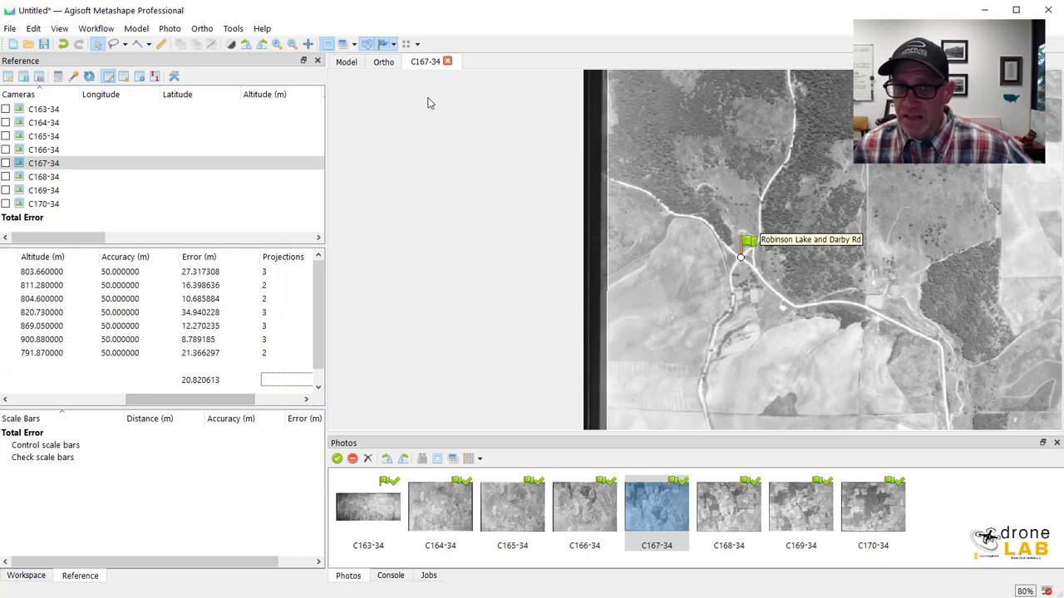
Step: Close photo C167-34 and view the sparse cloud from the top with all seven markers
click(447, 62)
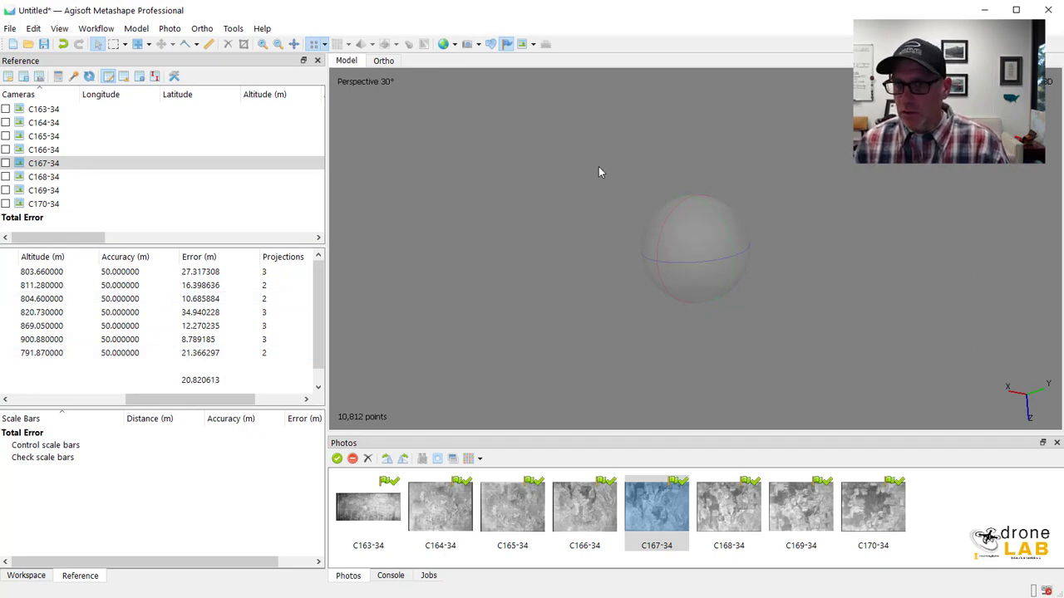
key(0)
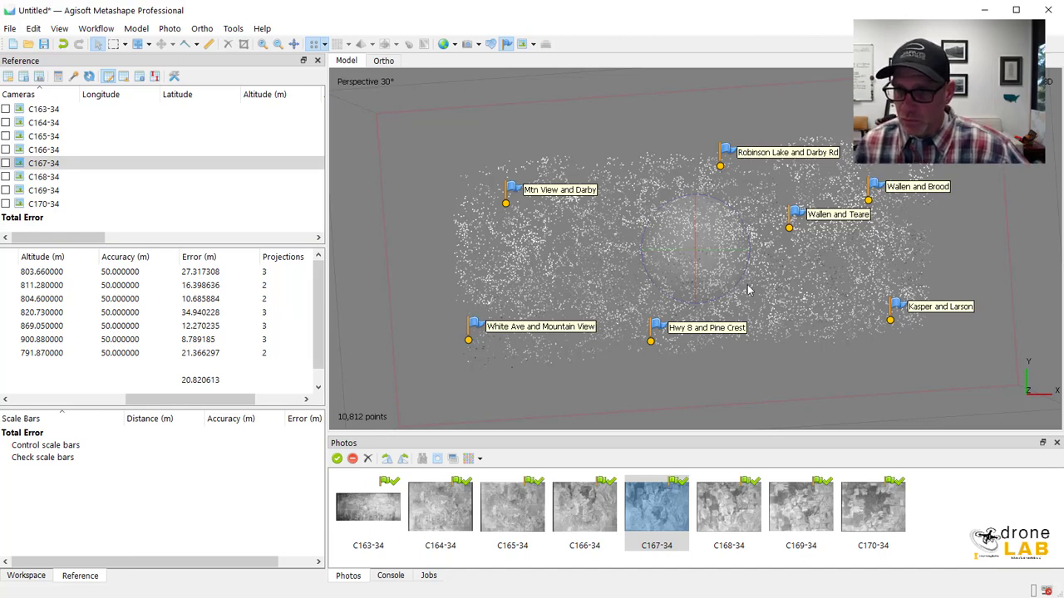
scroll(748, 291, down, 2)
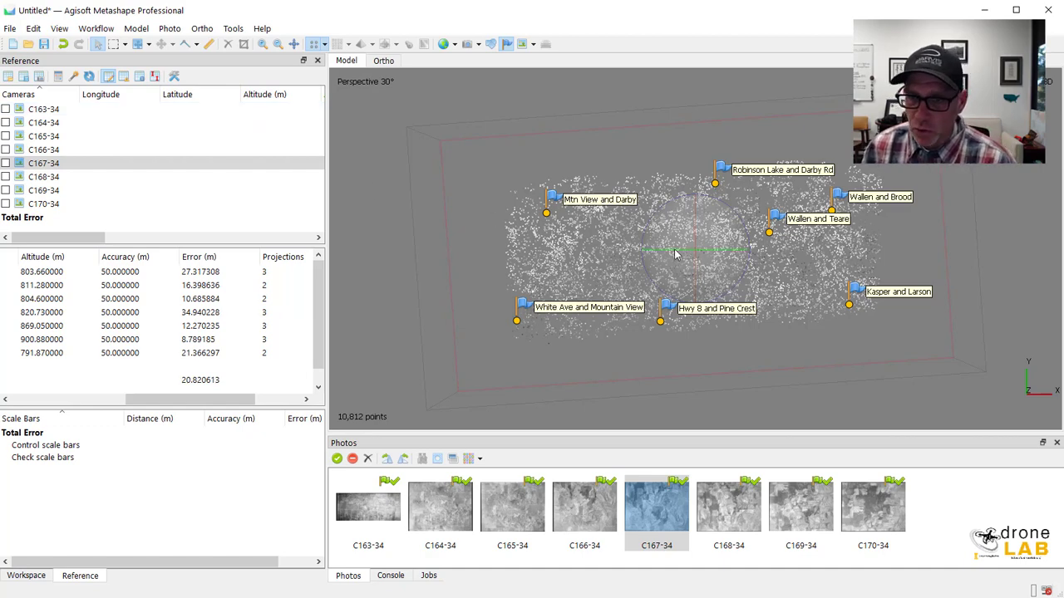
Step: Try Gradual Selection by Reconstruction uncertainty, lowering the threshold until 646 points are selected
click(150, 29)
click(173, 117)
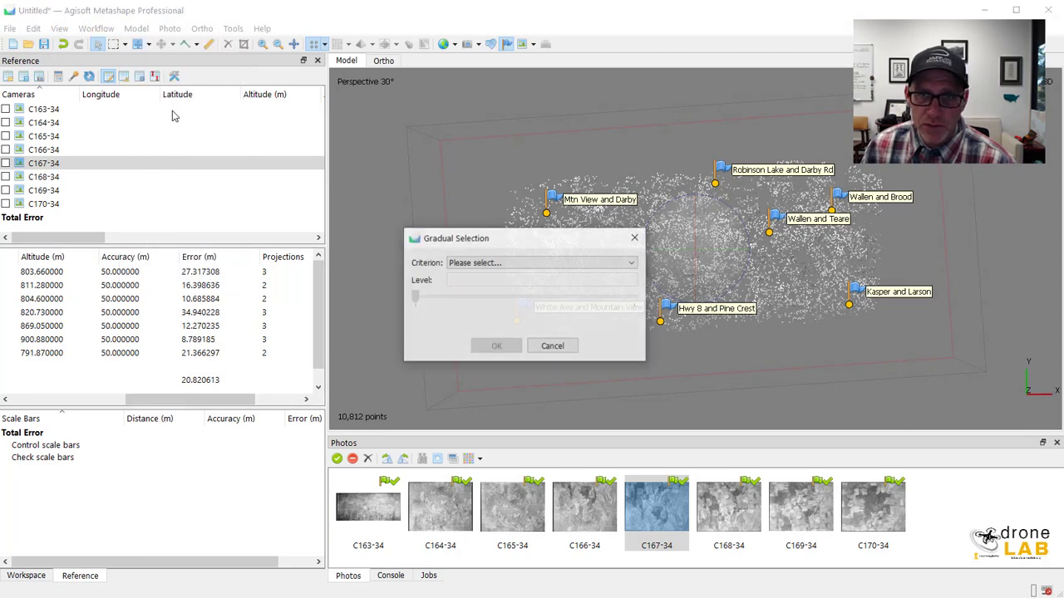
click(465, 262)
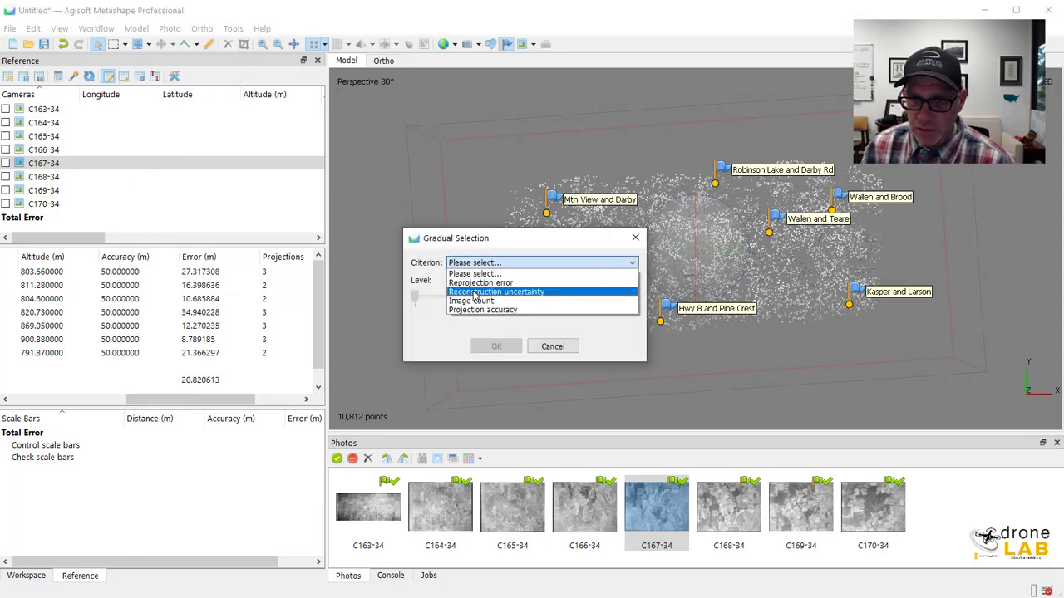
click(475, 292)
drag(503, 246, 287, 210)
drag(199, 264, 218, 265)
drag(227, 264, 256, 262)
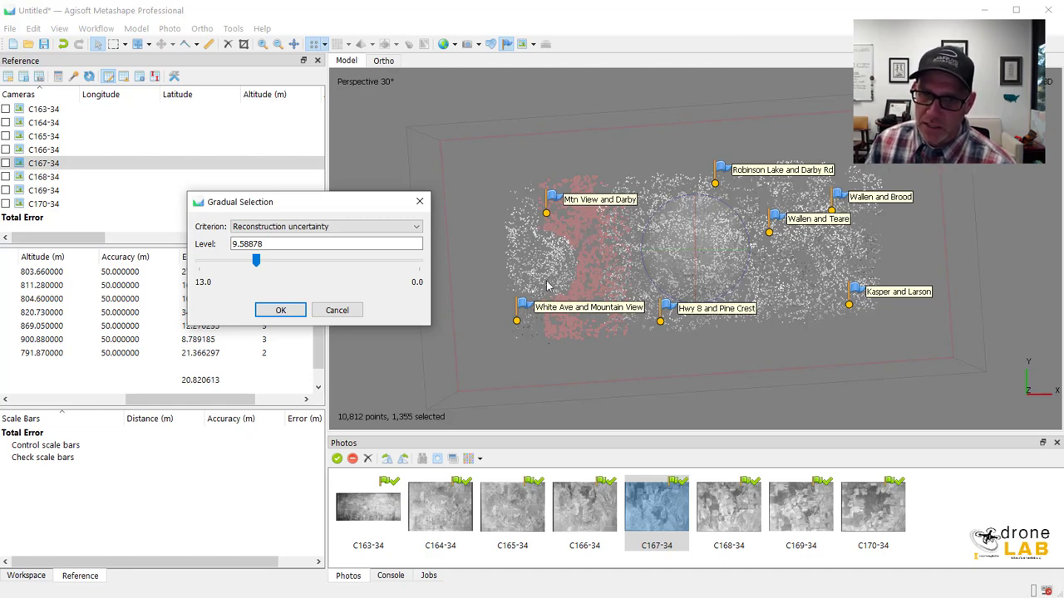
Step: Switch the criterion to Projection accuracy at about 16.57 and accept the 375-point selection
click(281, 228)
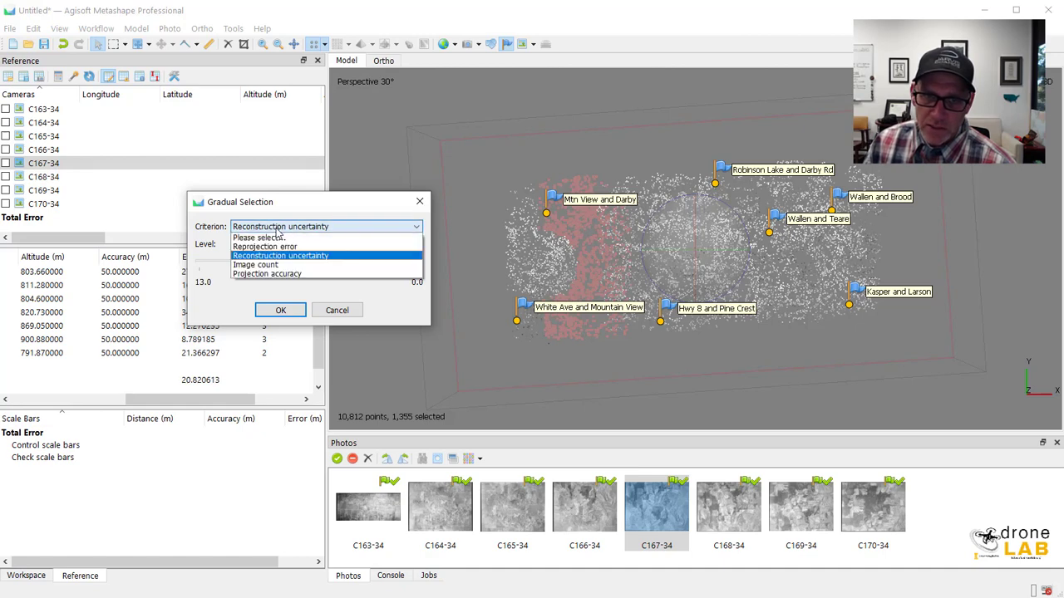
click(266, 272)
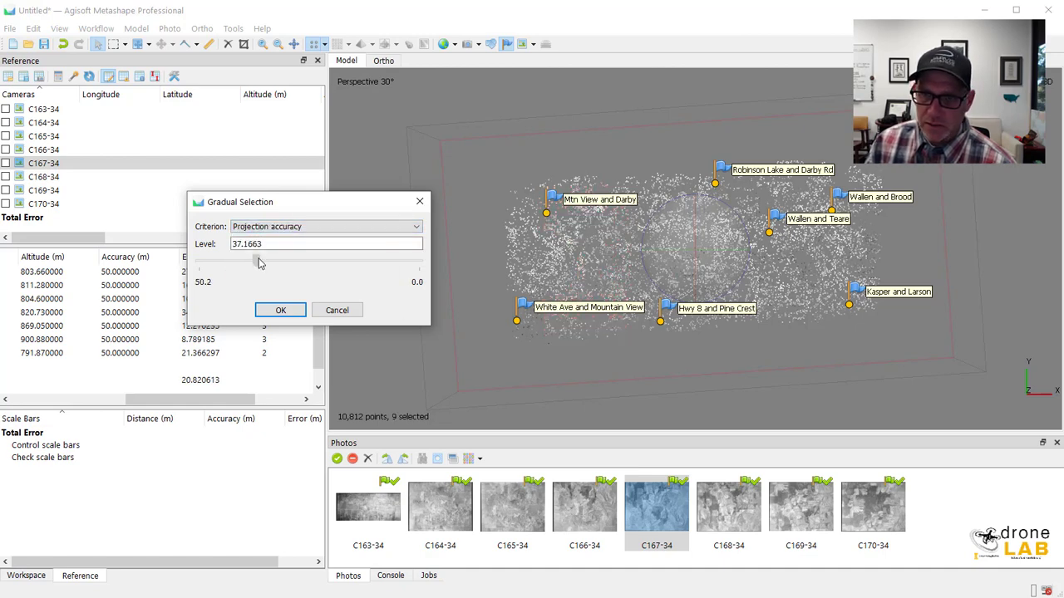
drag(258, 263, 350, 261)
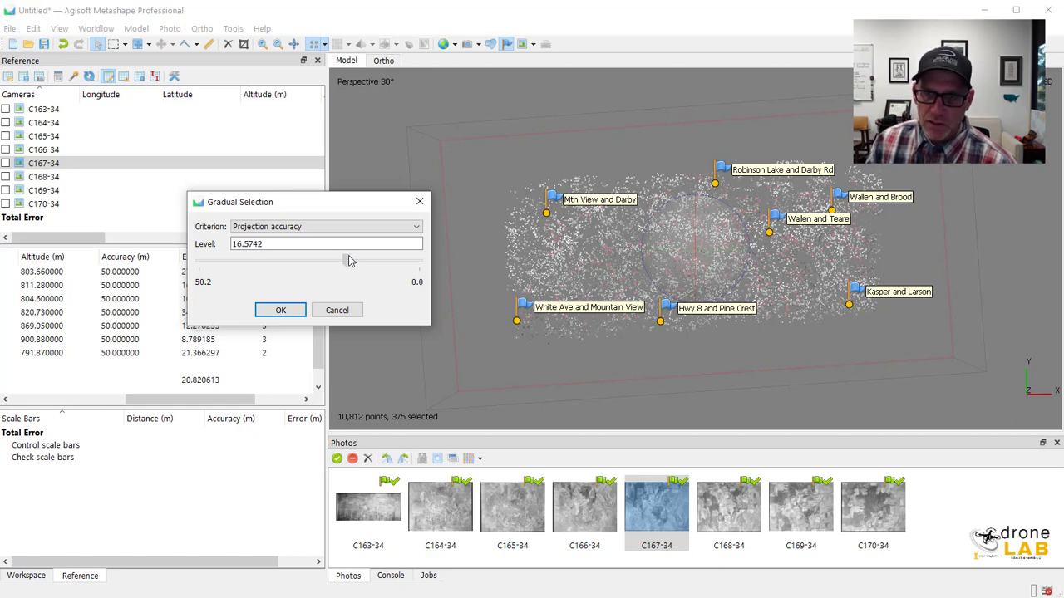
click(282, 311)
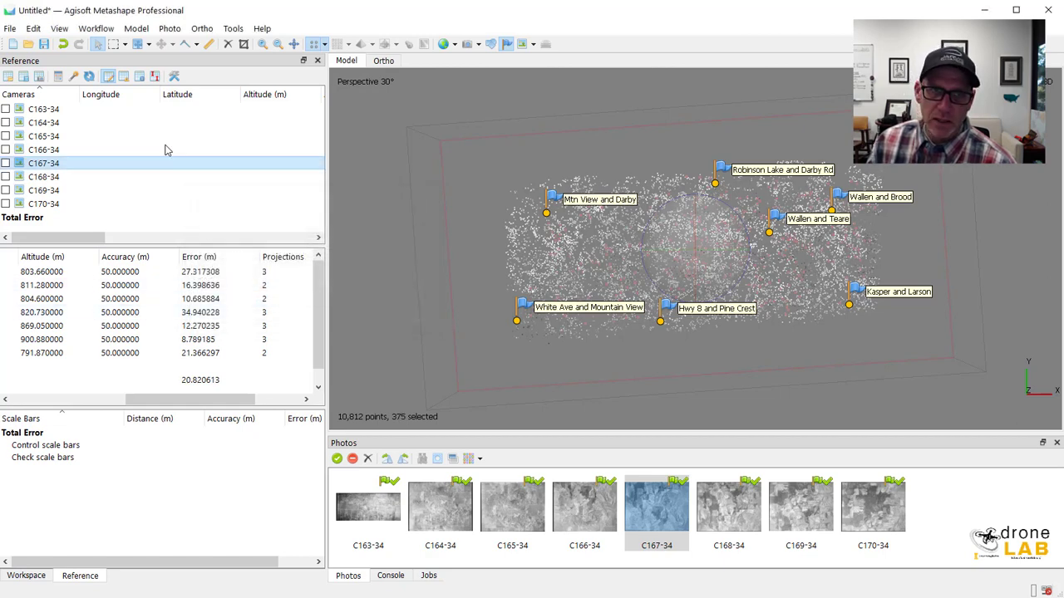
Step: Delete the 375 selected points and run Optimize Cameras
click(229, 45)
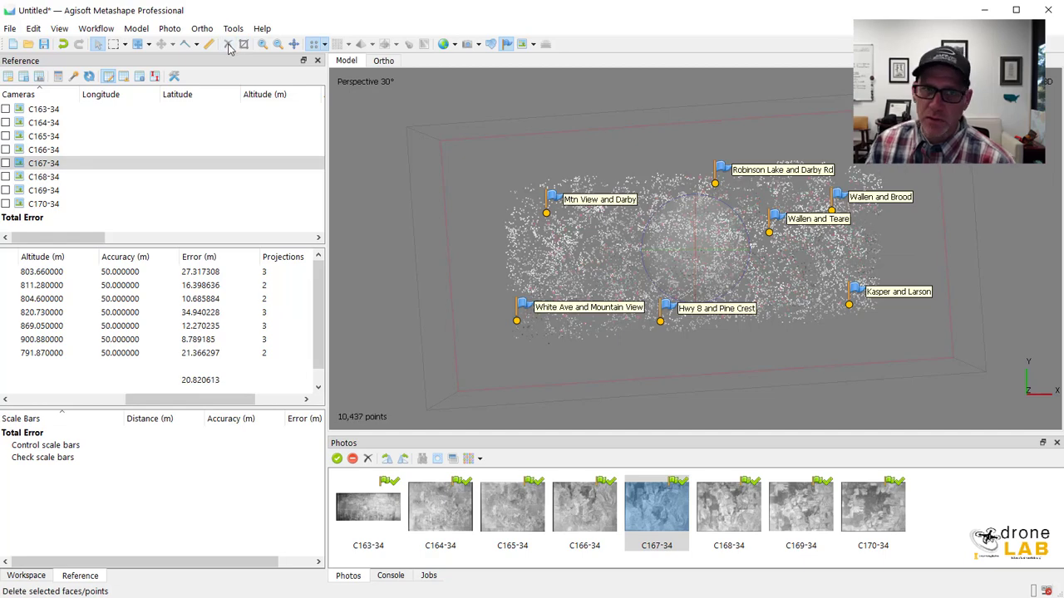
click(74, 76)
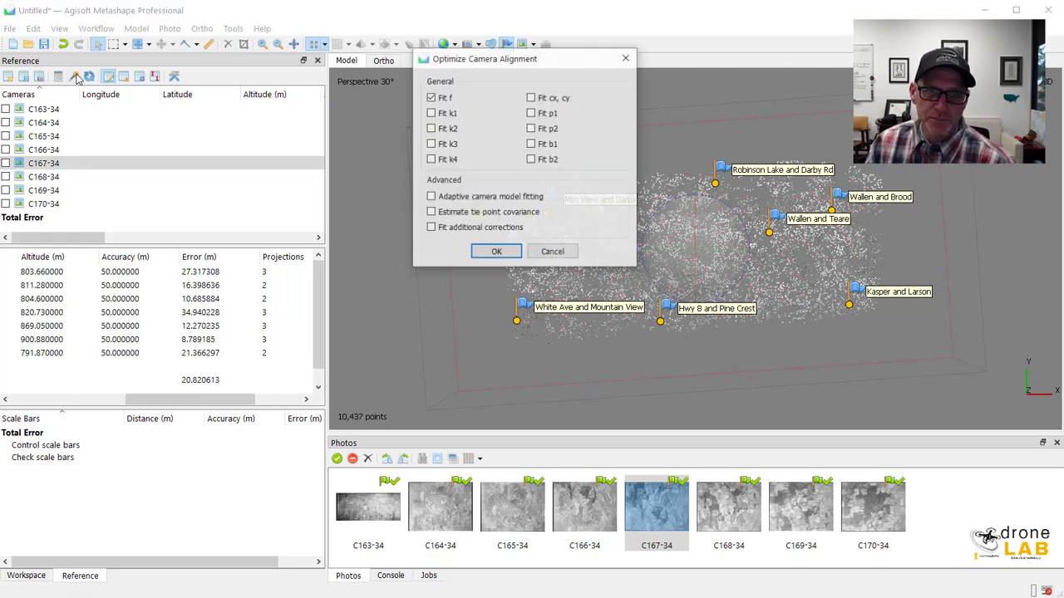
click(494, 251)
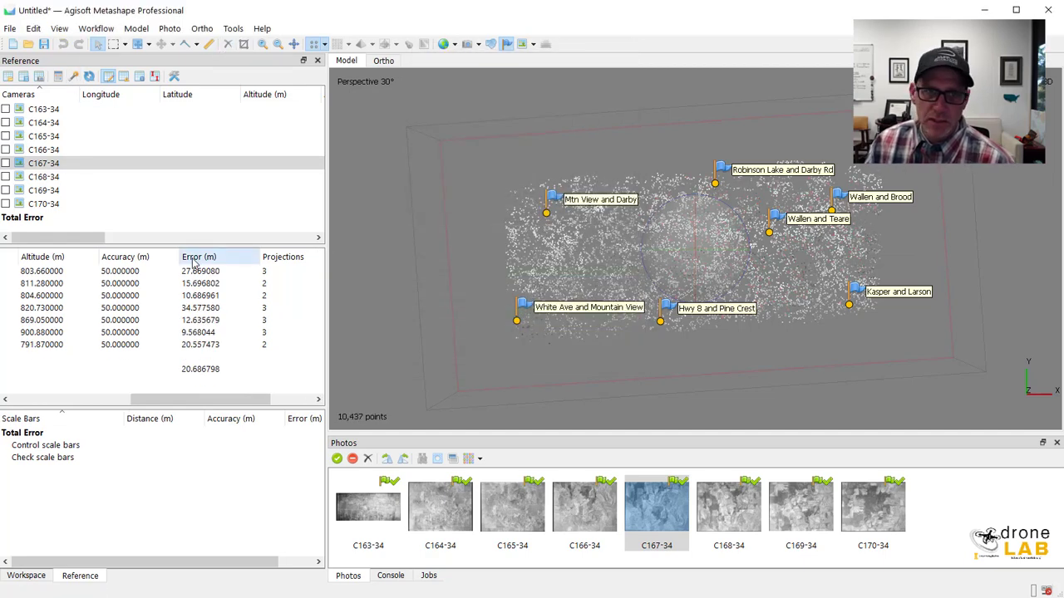
Step: Select 419 points by Reprojection error with Gradual Selection and delete them
click(136, 28)
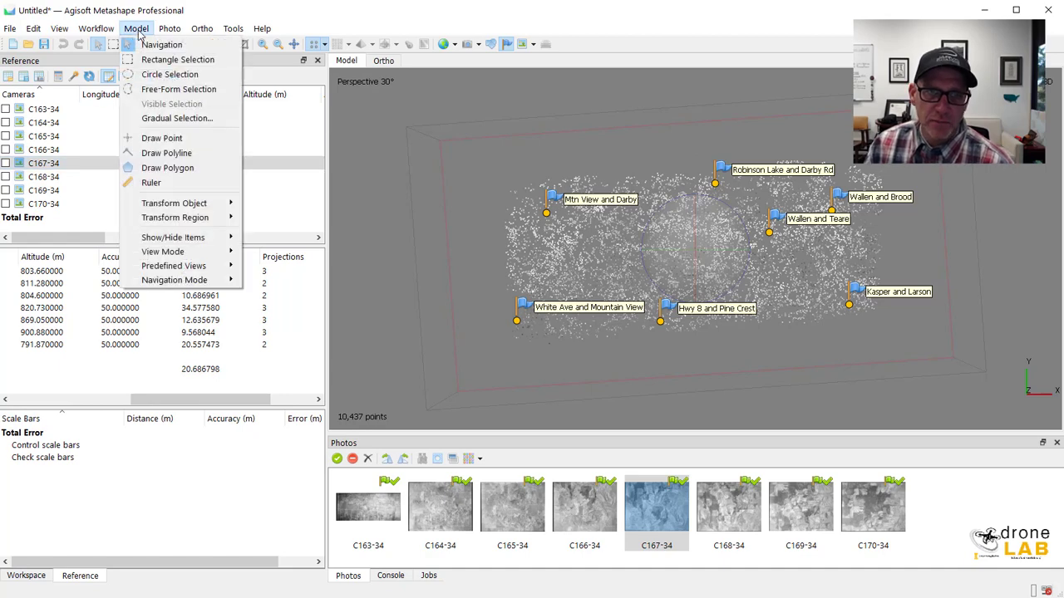
click(147, 118)
click(456, 263)
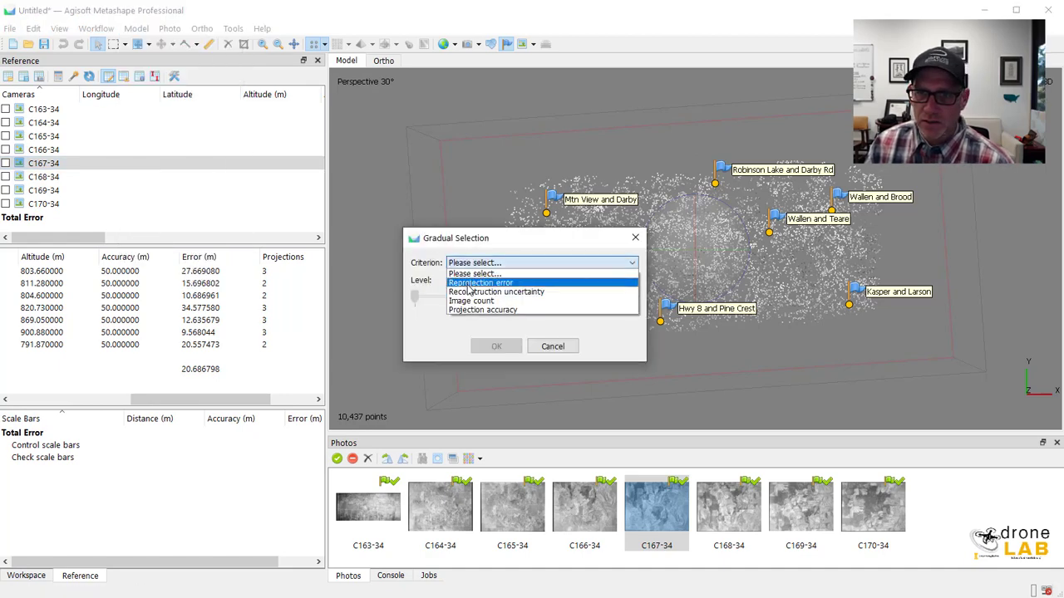
click(474, 284)
drag(414, 297, 504, 307)
click(503, 346)
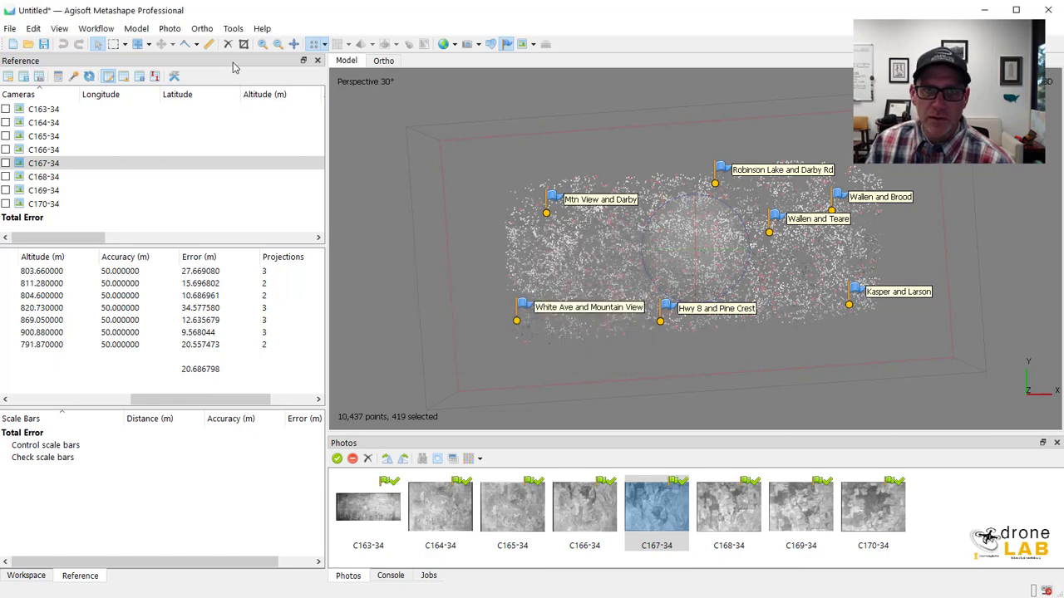
click(228, 44)
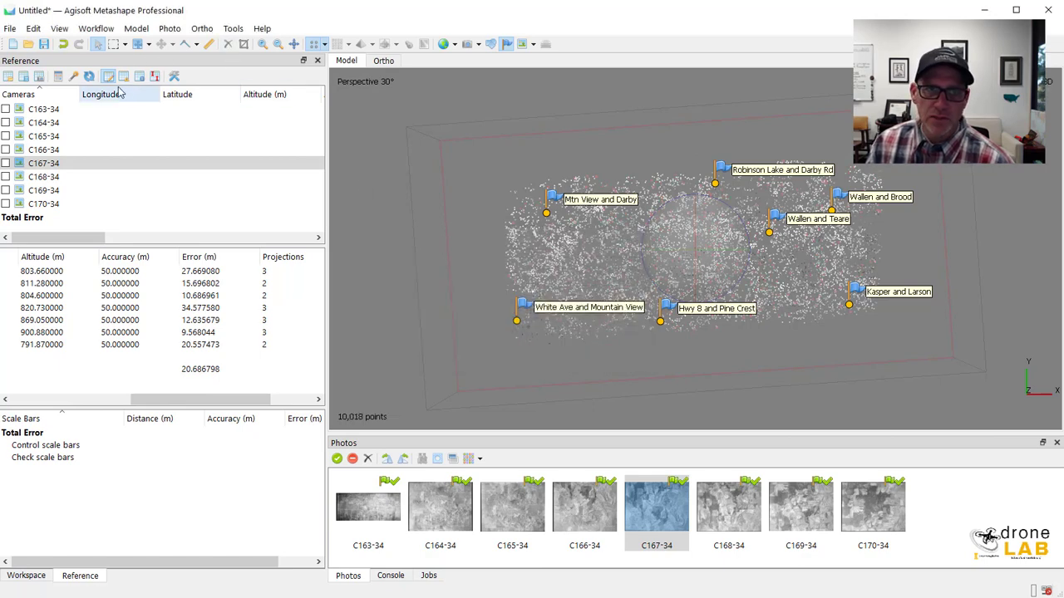
Step: Run Optimize Cameras again and rotate the 10,018-point cloud slightly to inspect it
click(73, 75)
click(513, 257)
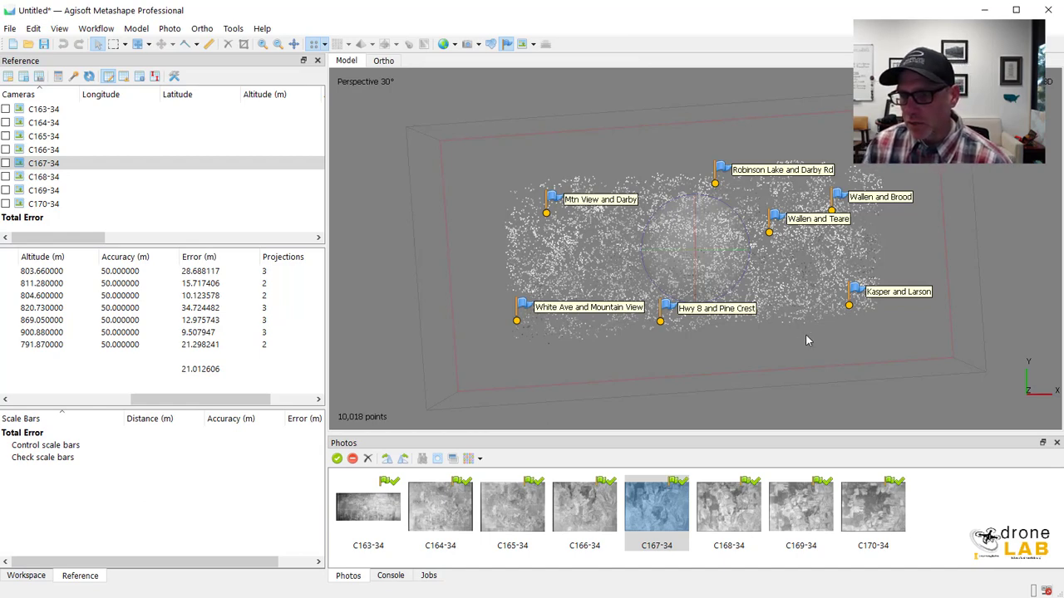
drag(649, 261, 642, 266)
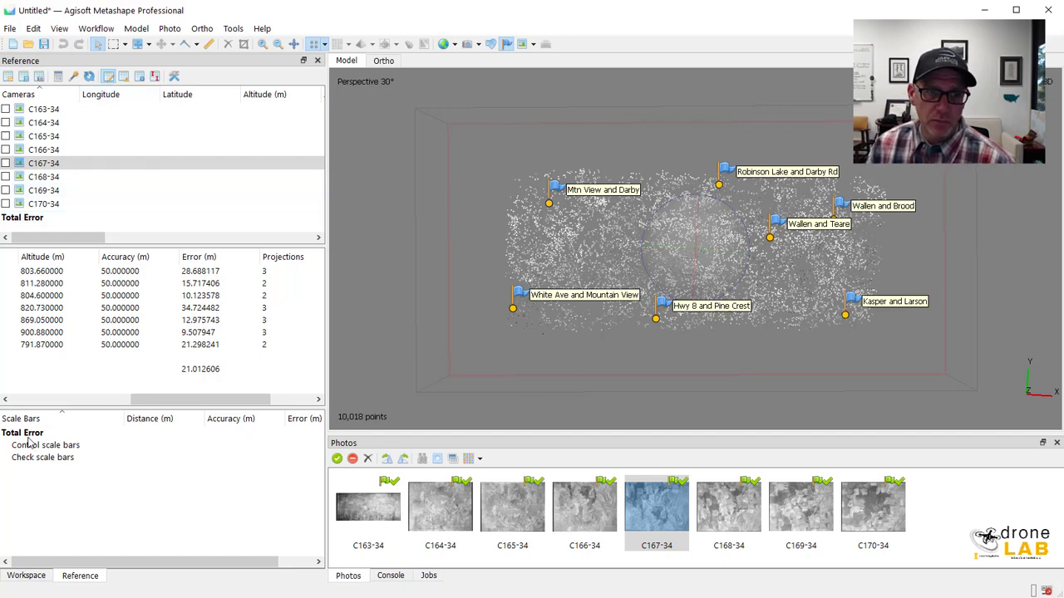
click(18, 575)
click(96, 29)
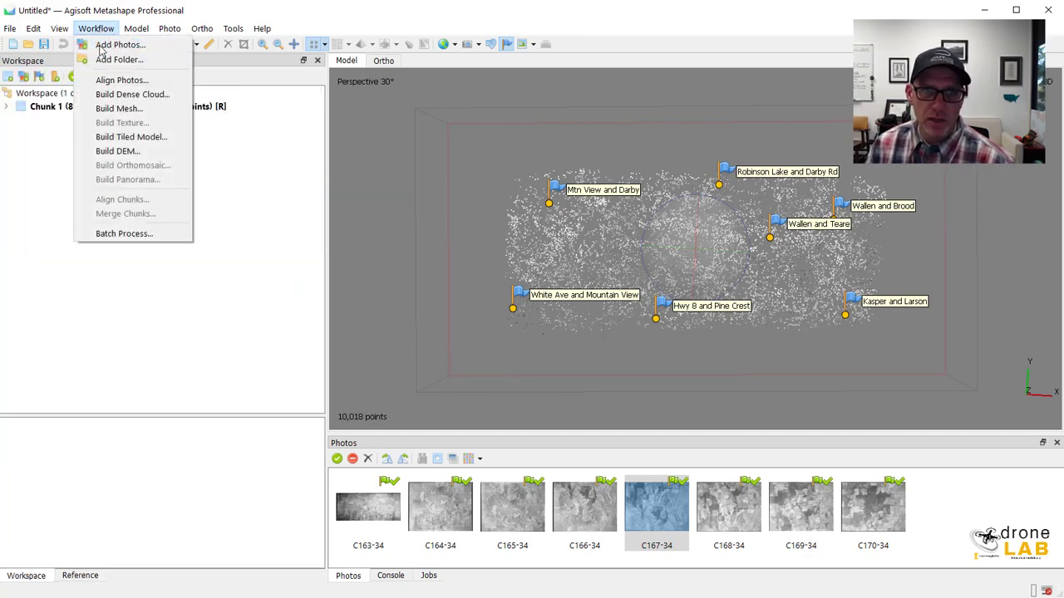
click(132, 94)
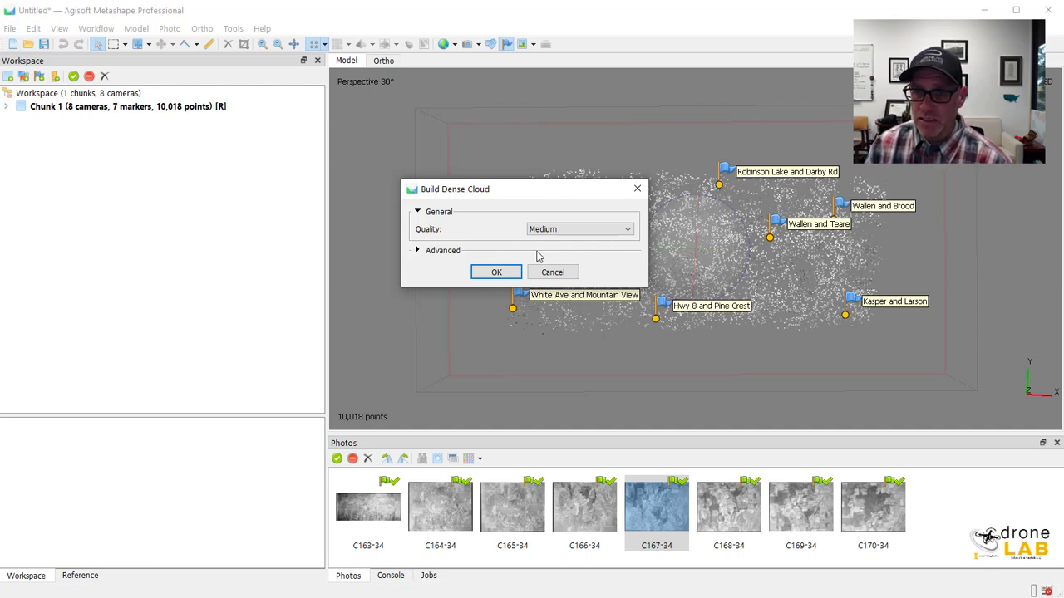
click(506, 275)
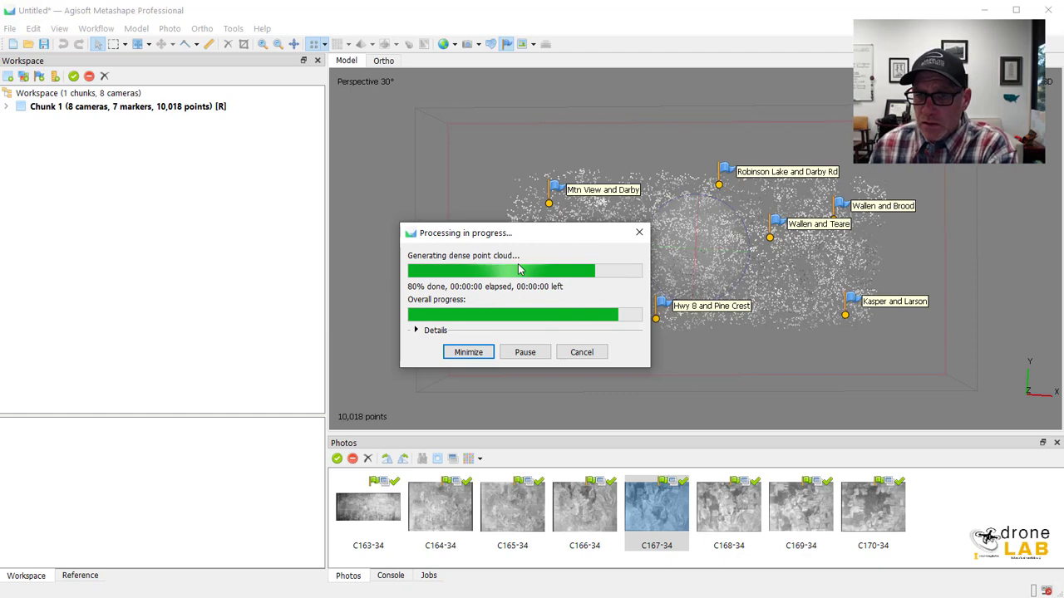
click(337, 44)
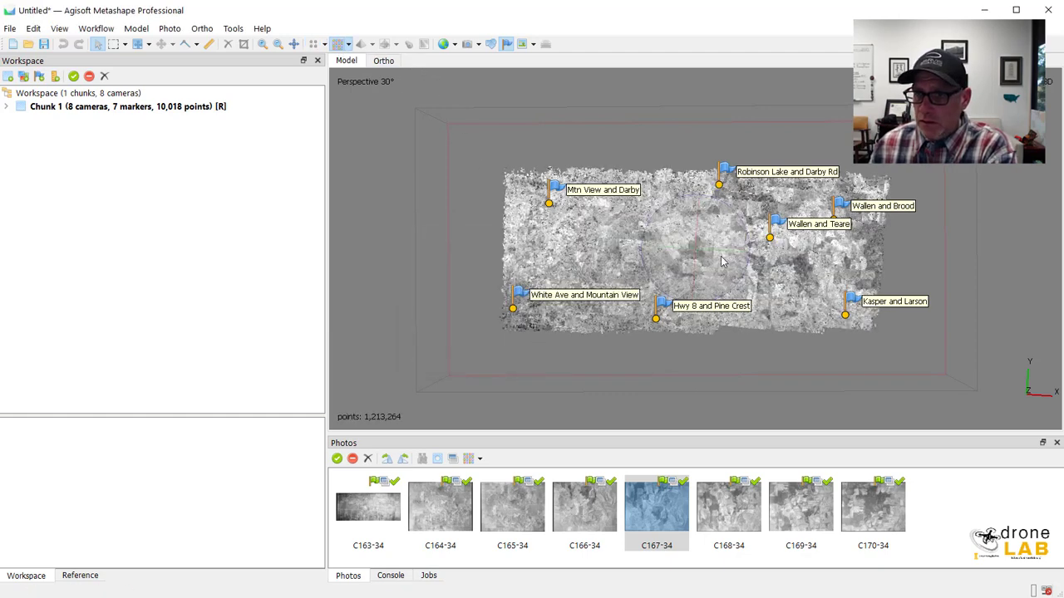
click(506, 44)
drag(694, 233, 701, 220)
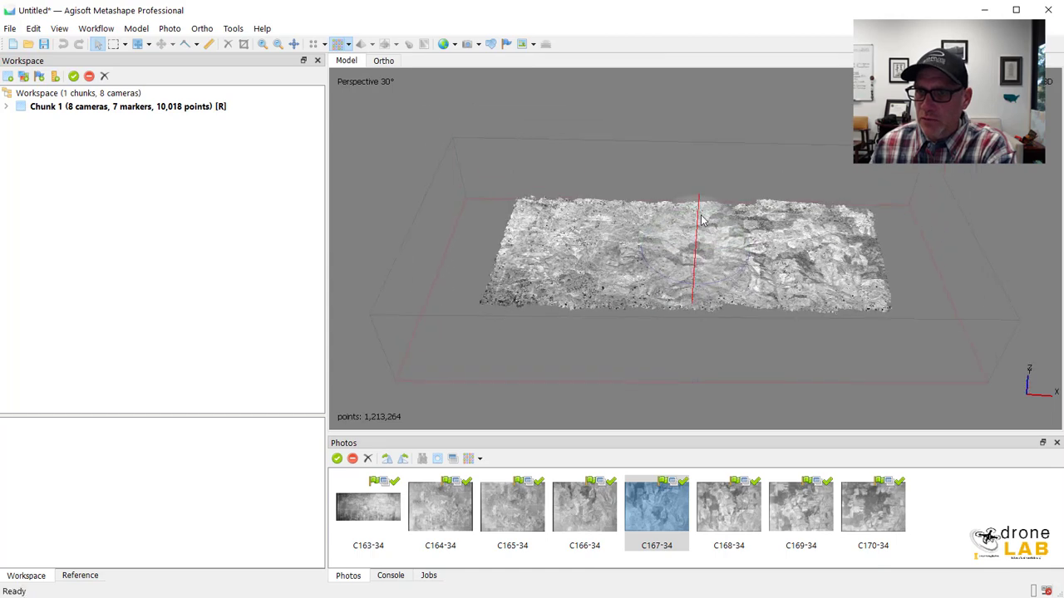
scroll(698, 223, up, 5)
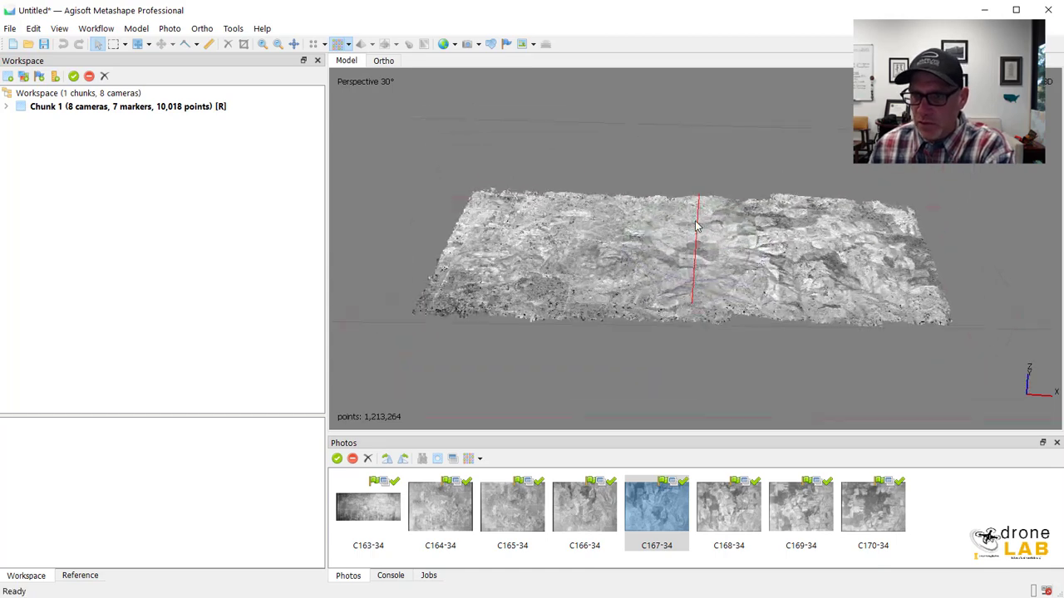
scroll(698, 226, up, 2)
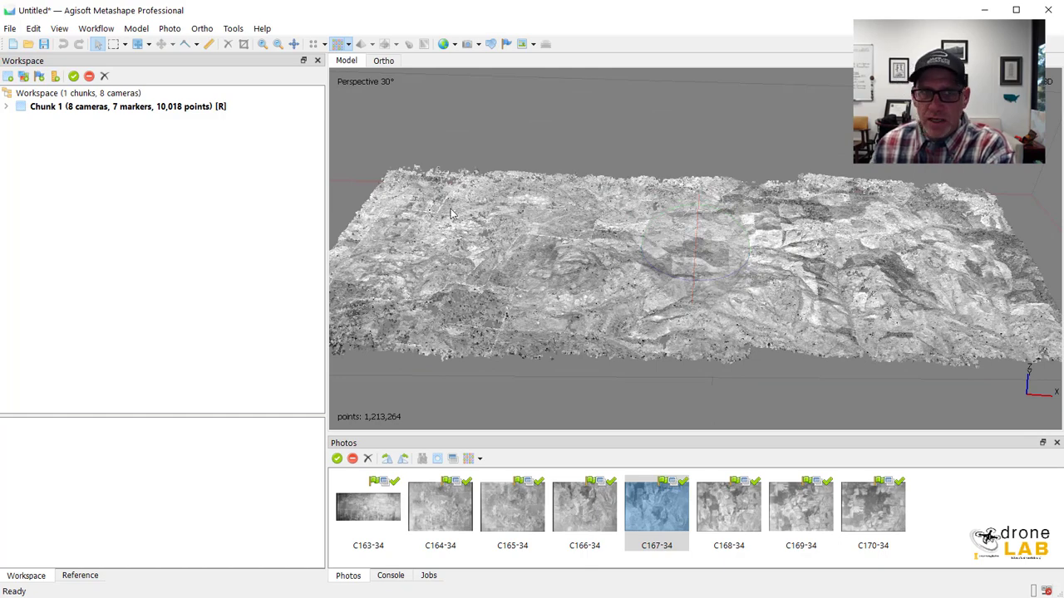
Step: Save the project as moscow_1934.psx in the Downloads > Moscow_1934 folder
click(43, 44)
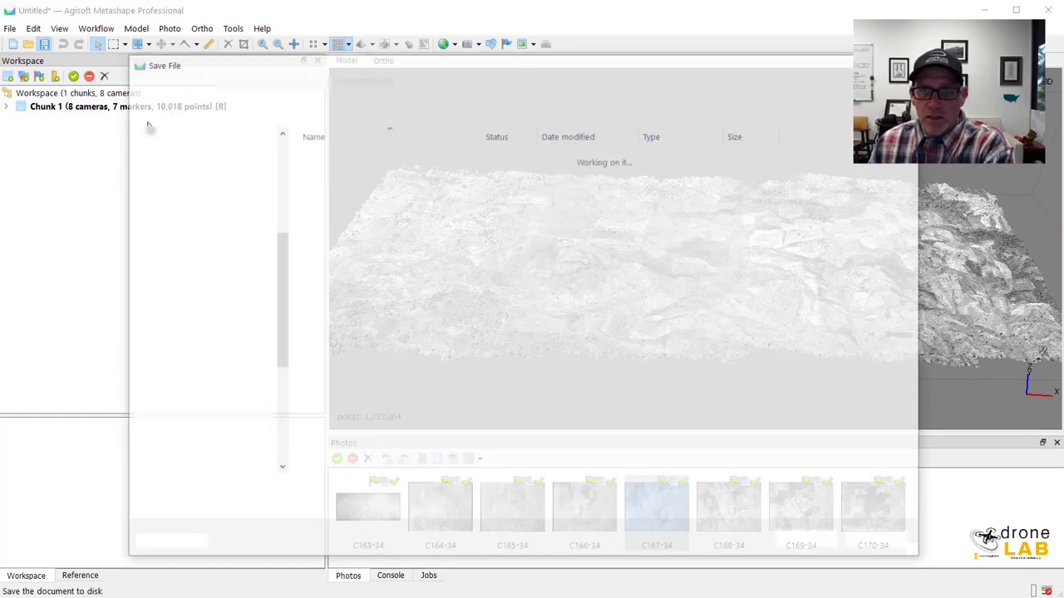
scroll(193, 299, down, 2)
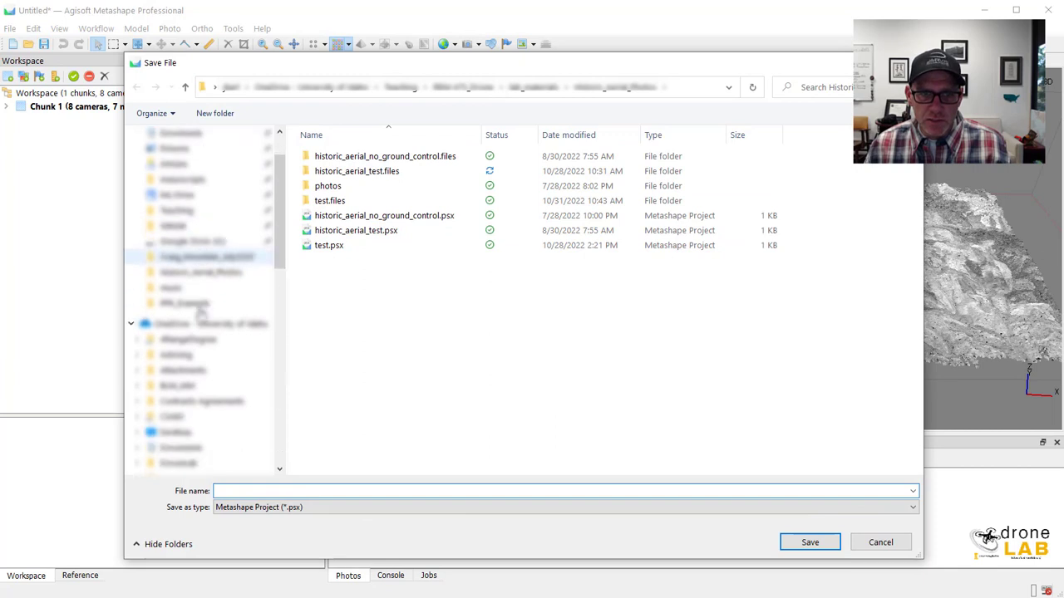
scroll(200, 314, up, 2)
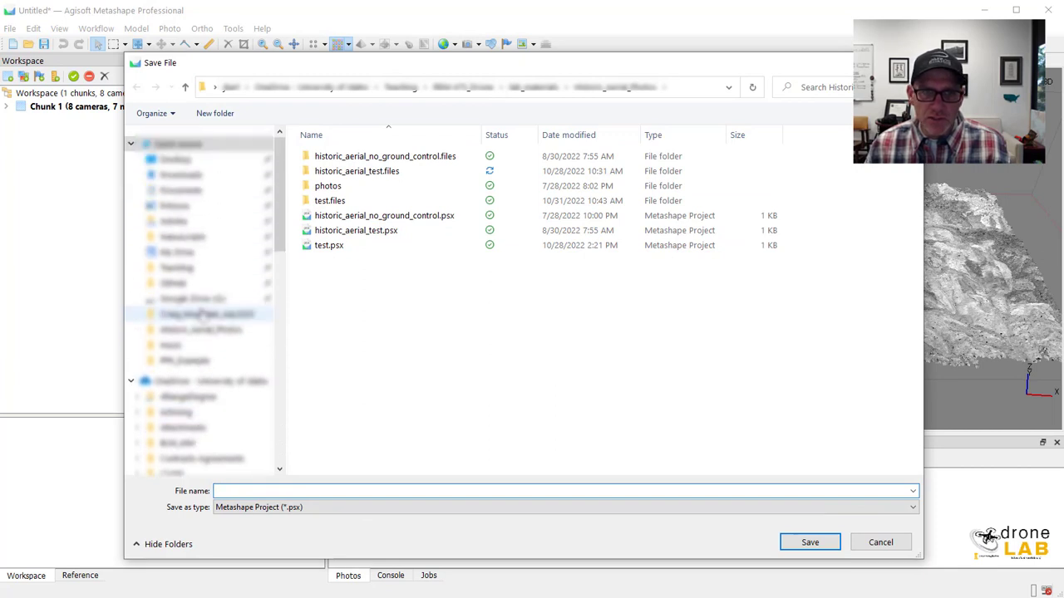
click(180, 174)
double_click(337, 173)
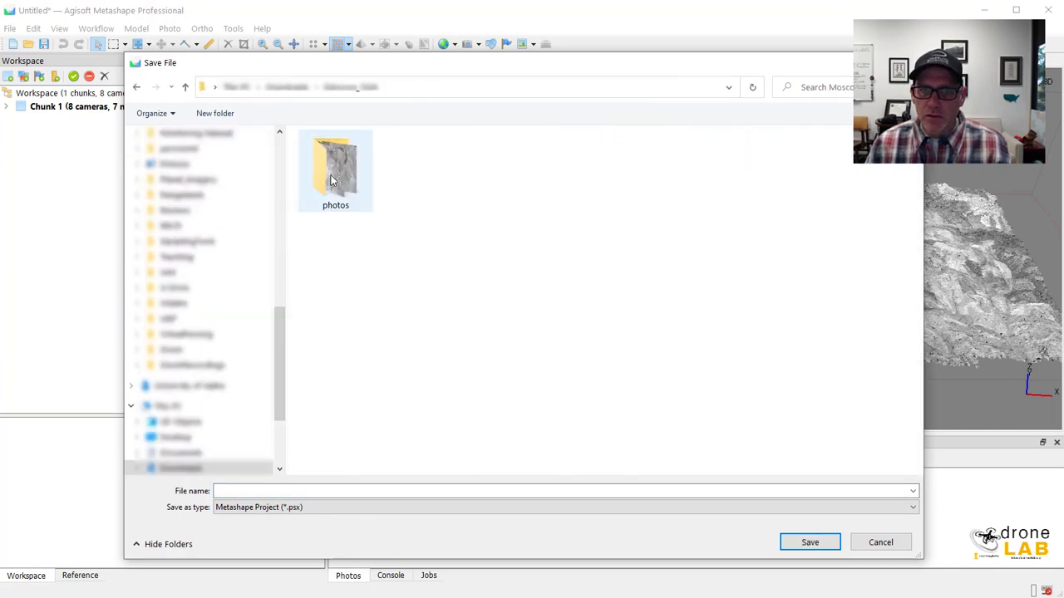
click(319, 491)
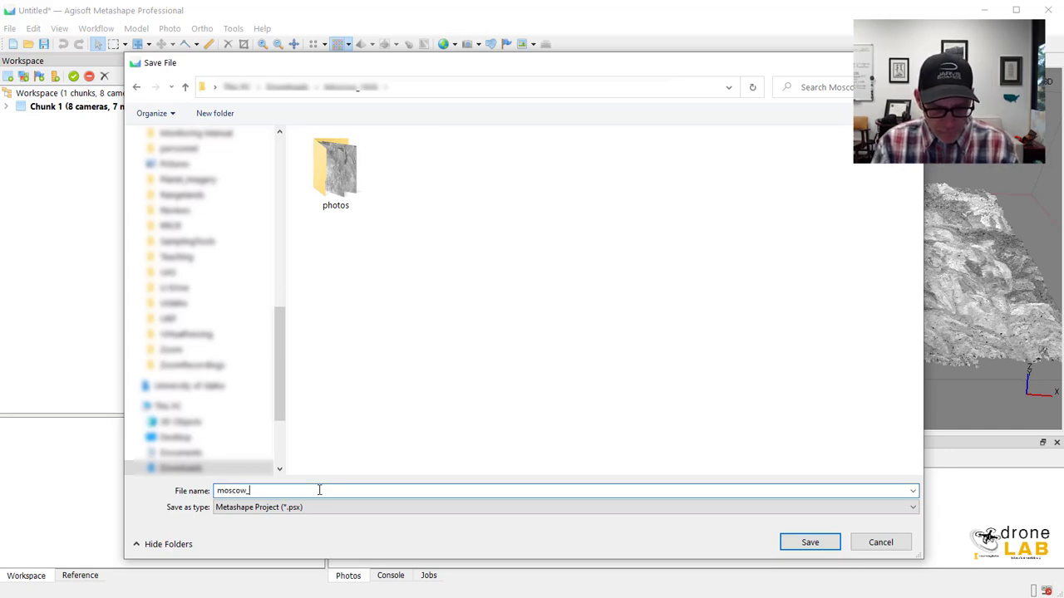
text(moscow_)
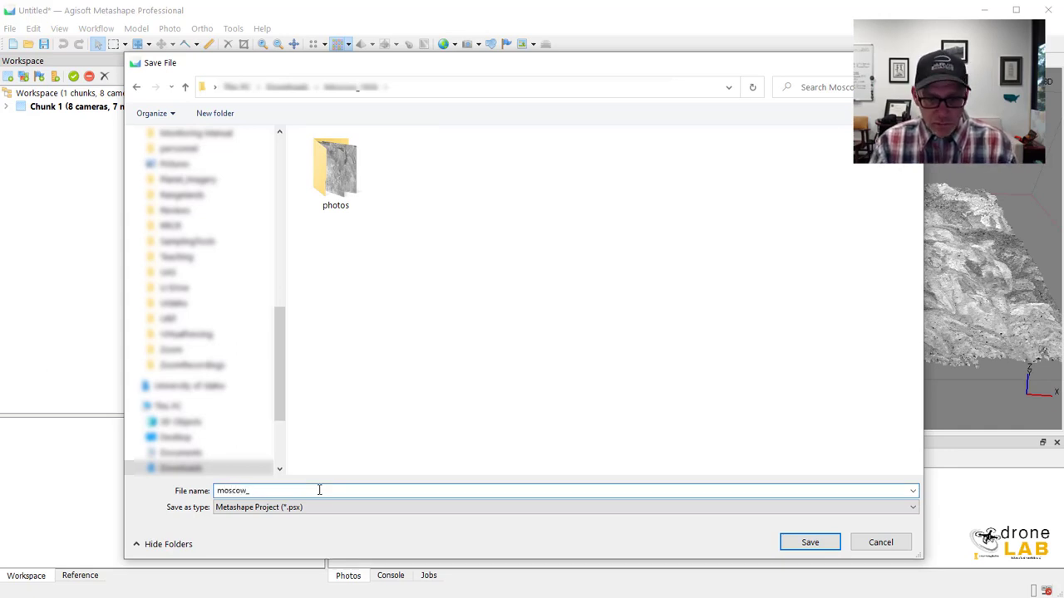
text(1934)
key(Return)
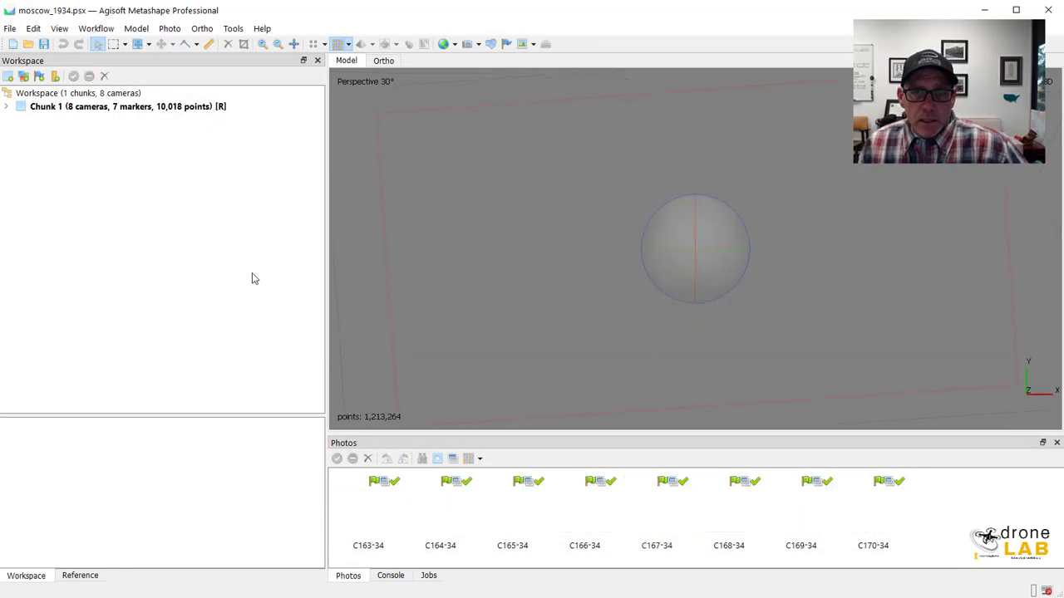
Step: Build a DEM from the dense cloud in the WGS 84 / UTM zone 11N projection
click(96, 29)
click(117, 151)
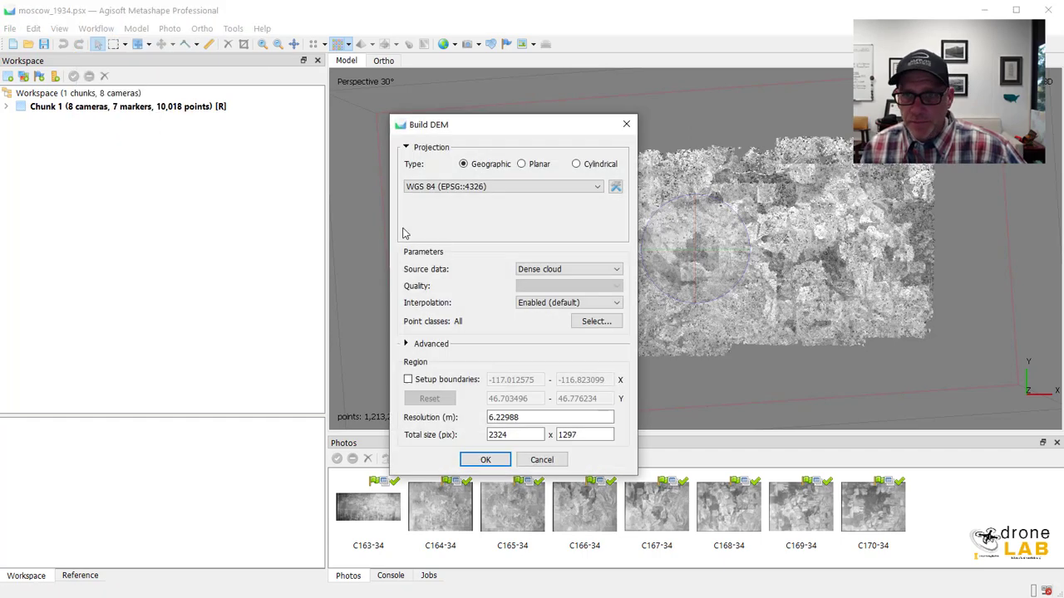
click(497, 188)
click(497, 216)
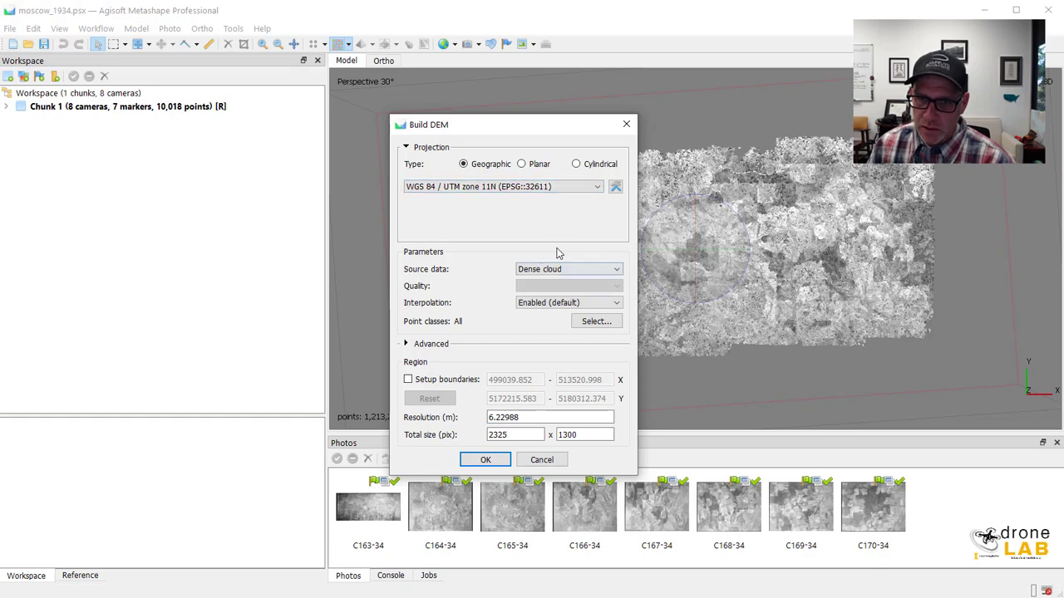
click(487, 461)
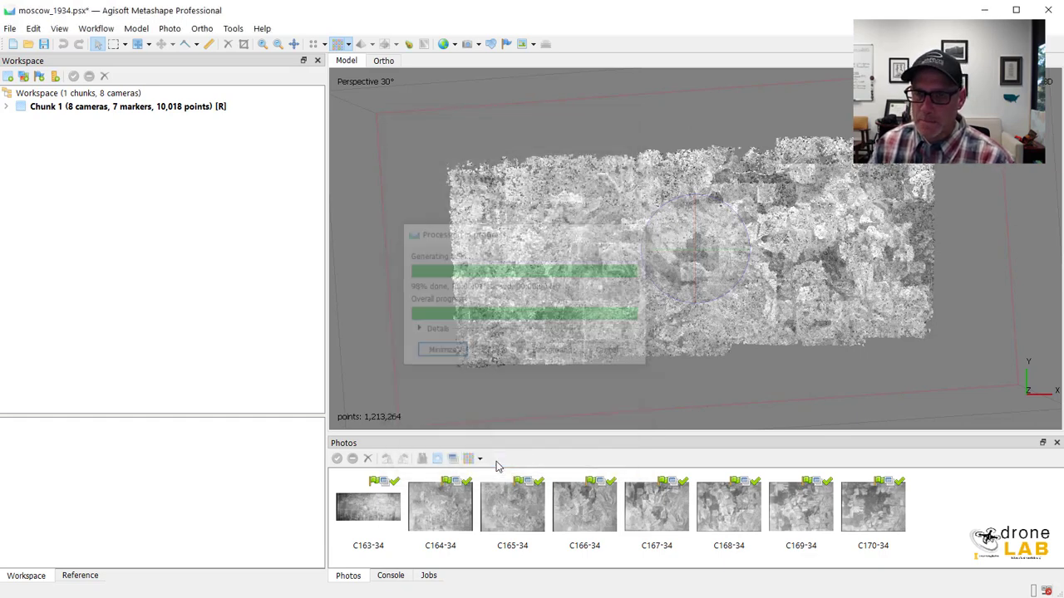
Step: View the DEM in the Ortho tab with the satellite basemap hidden
click(371, 63)
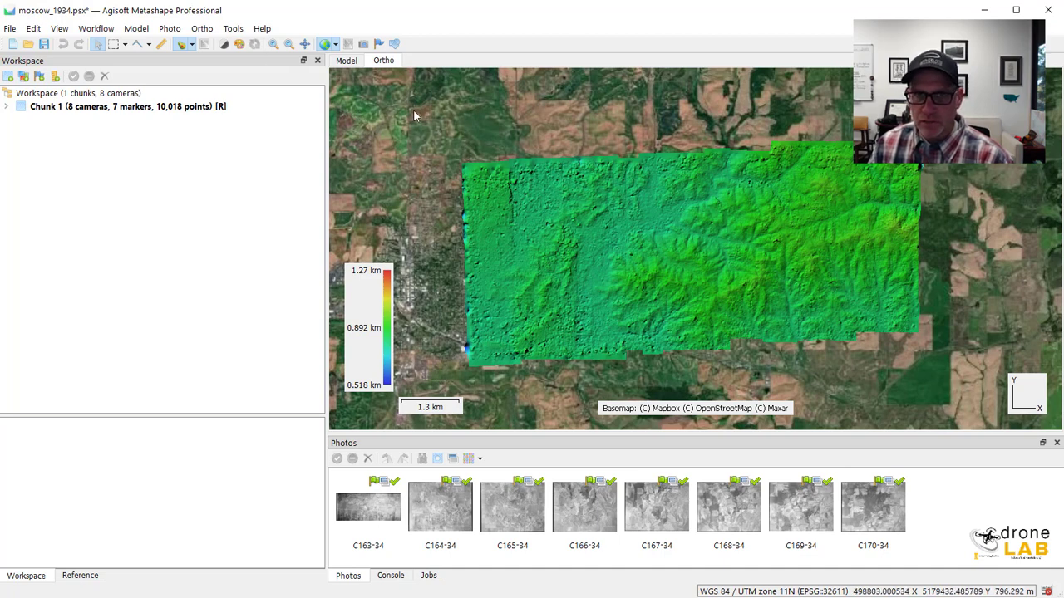
click(324, 44)
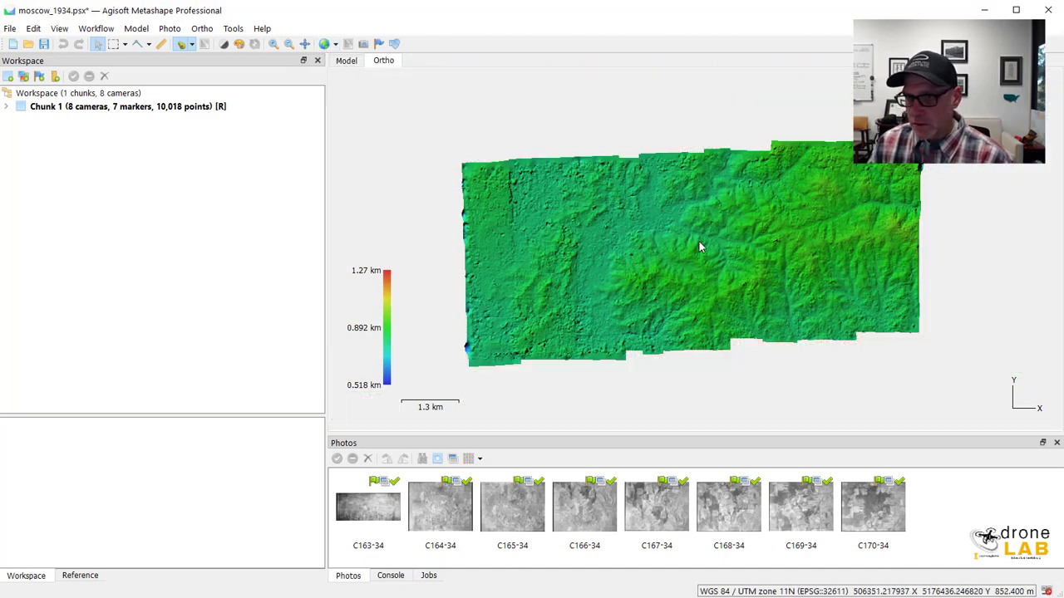
scroll(699, 246, up, 2)
scroll(702, 251, down, 1)
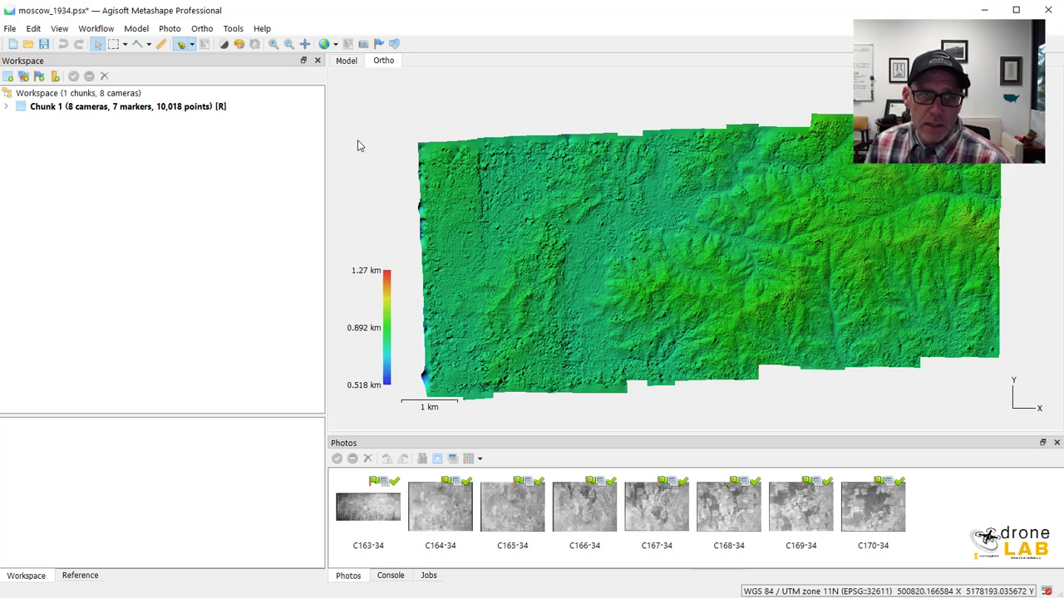
Step: Build the orthomosaic and display the grayscale mosaic instead of the DEM
click(97, 29)
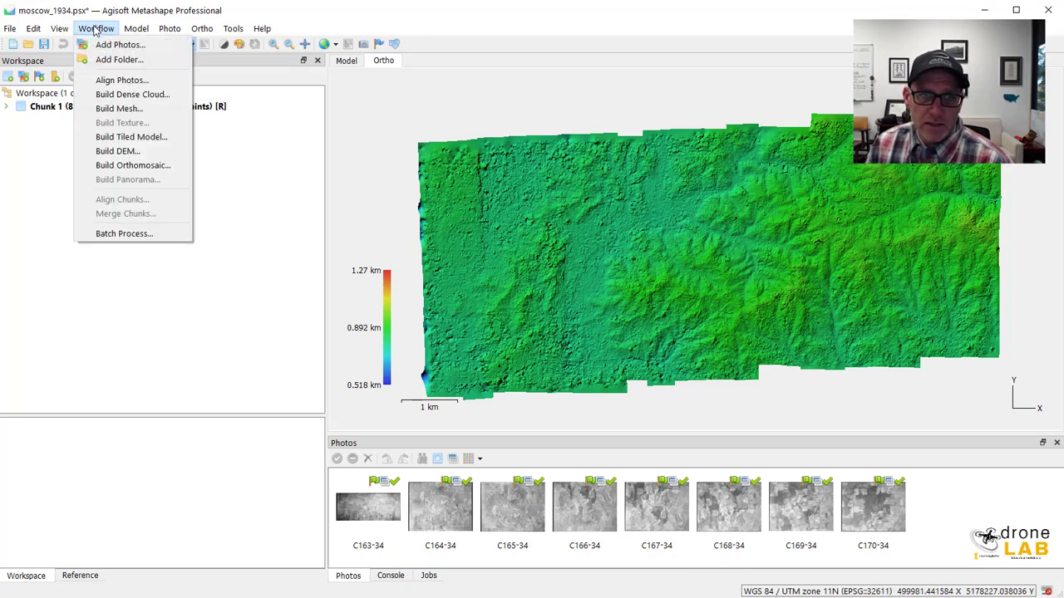
click(117, 167)
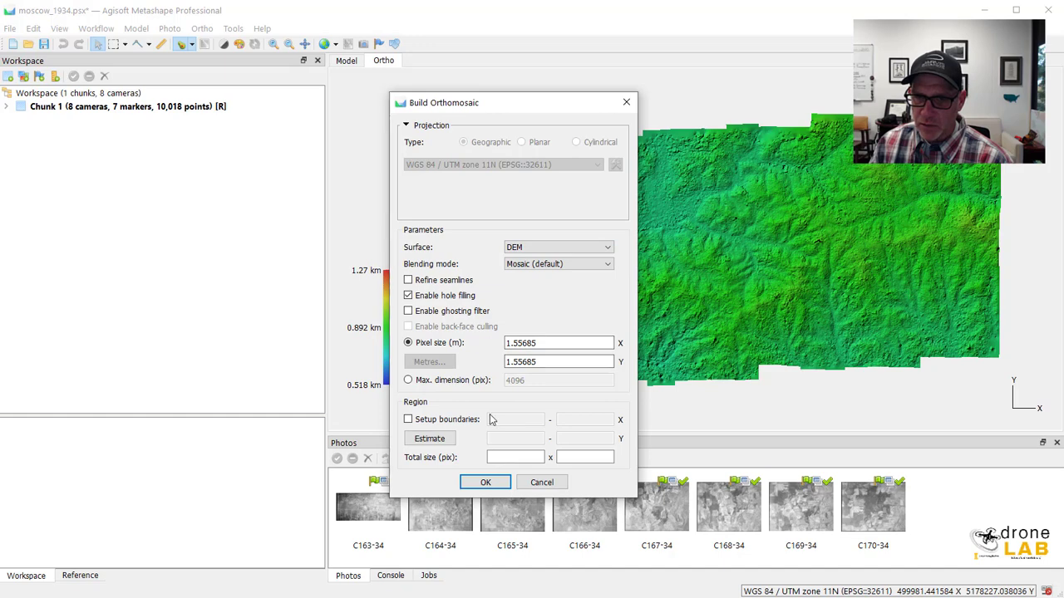
click(488, 483)
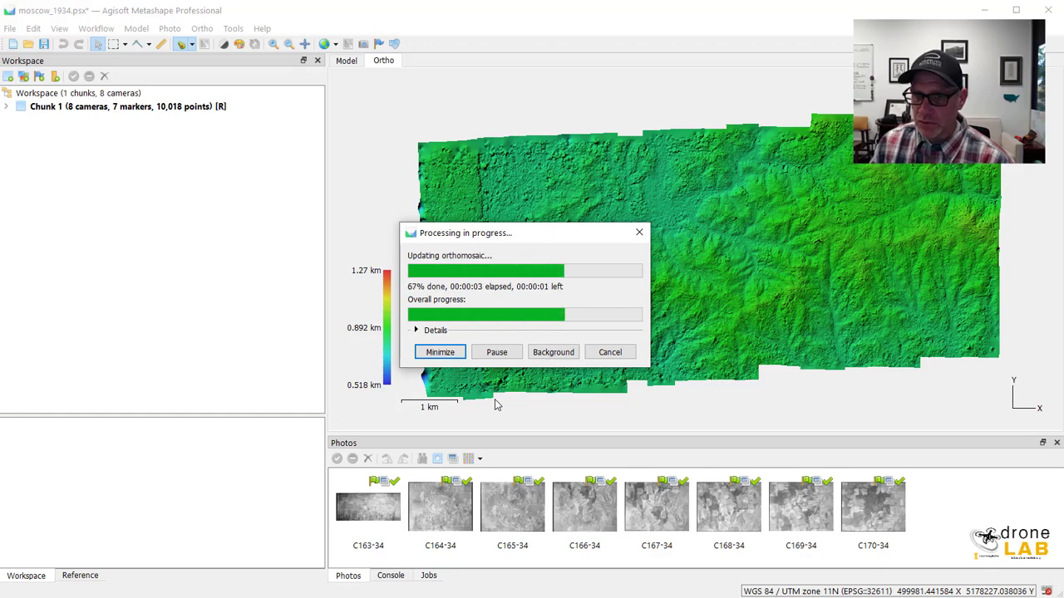
click(205, 45)
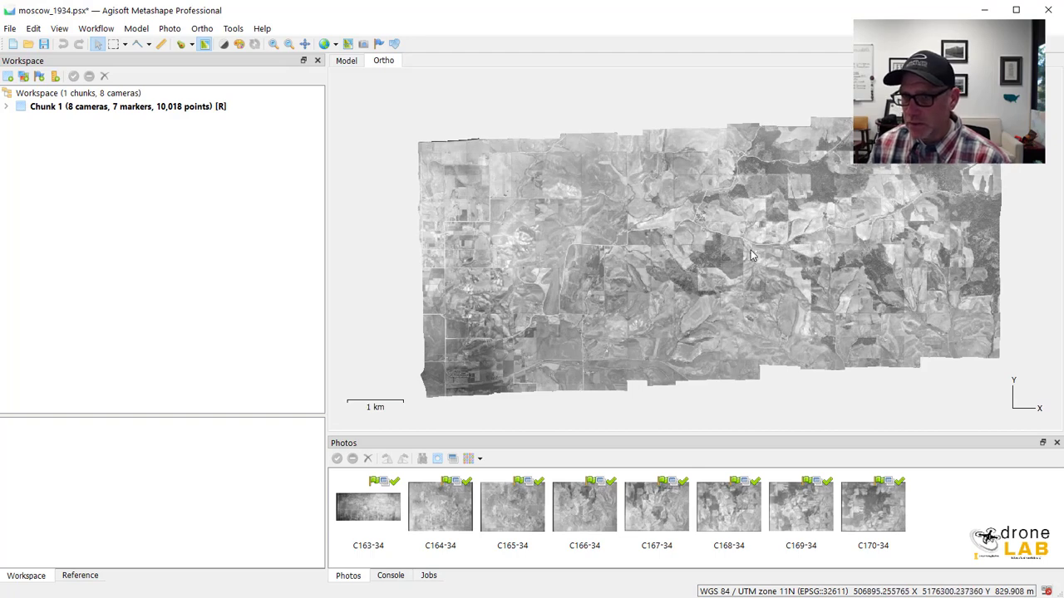
Step: Zoom and pan across the orthomosaic to inspect farmland, roads and town, ending on a wide view
scroll(751, 256, up, 3)
scroll(751, 256, up, 1)
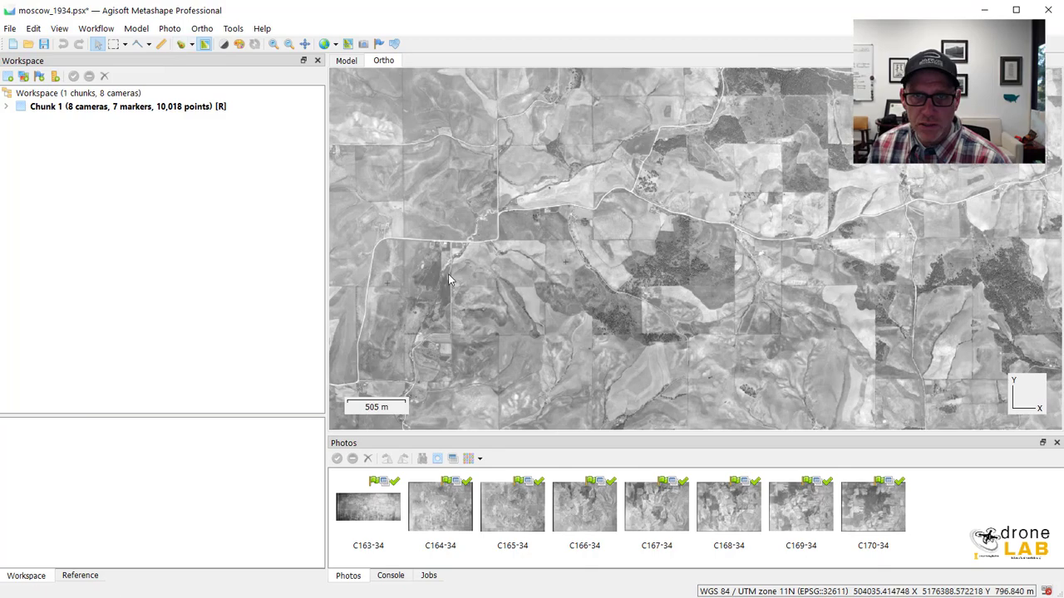
drag(452, 278, 686, 221)
scroll(642, 341, up, 3)
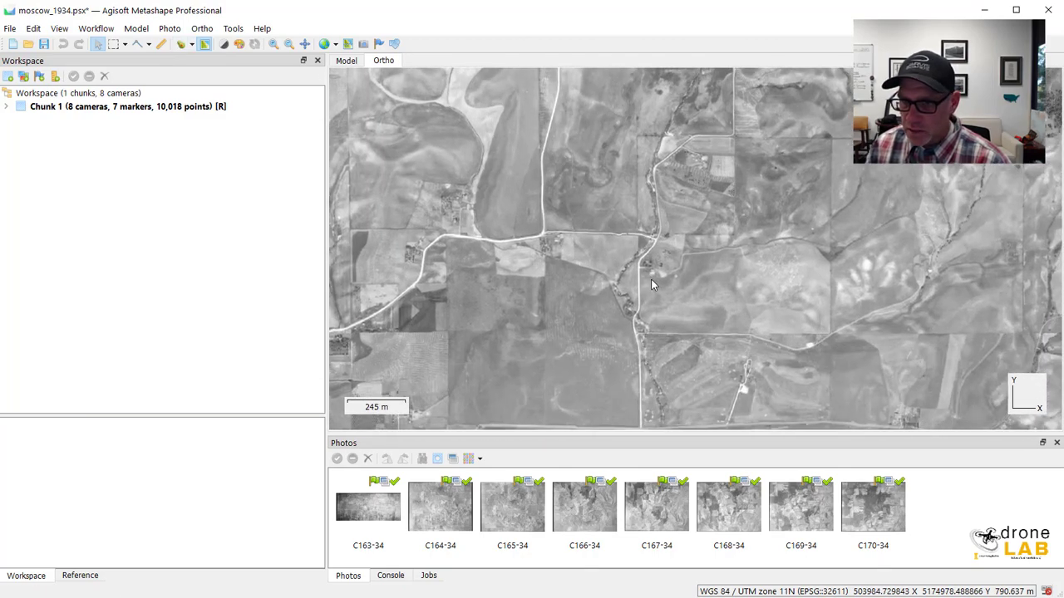
drag(650, 279, 699, 270)
scroll(782, 295, up, 2)
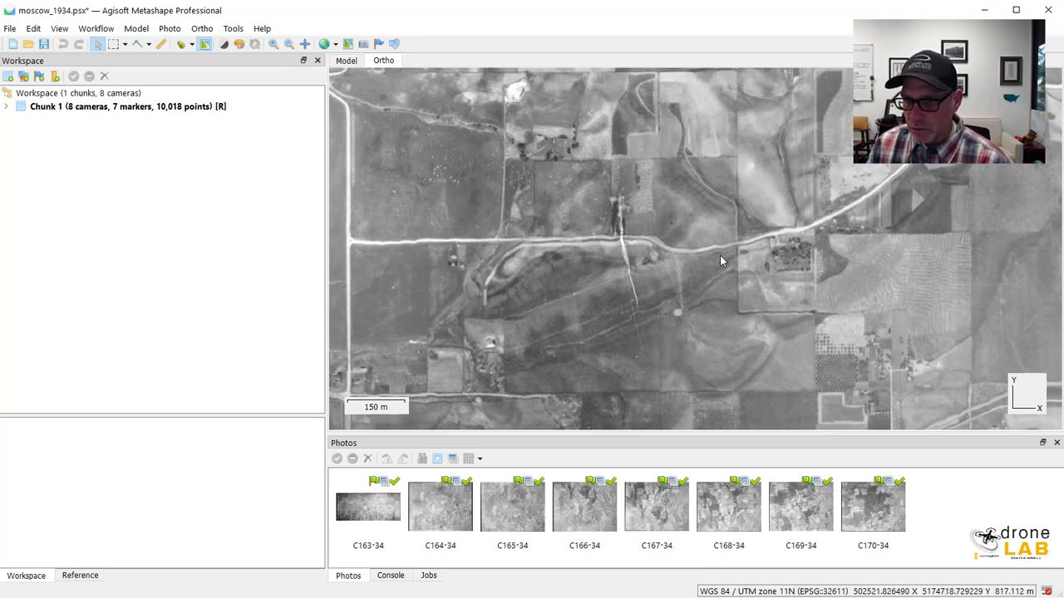
scroll(511, 247, down, 3)
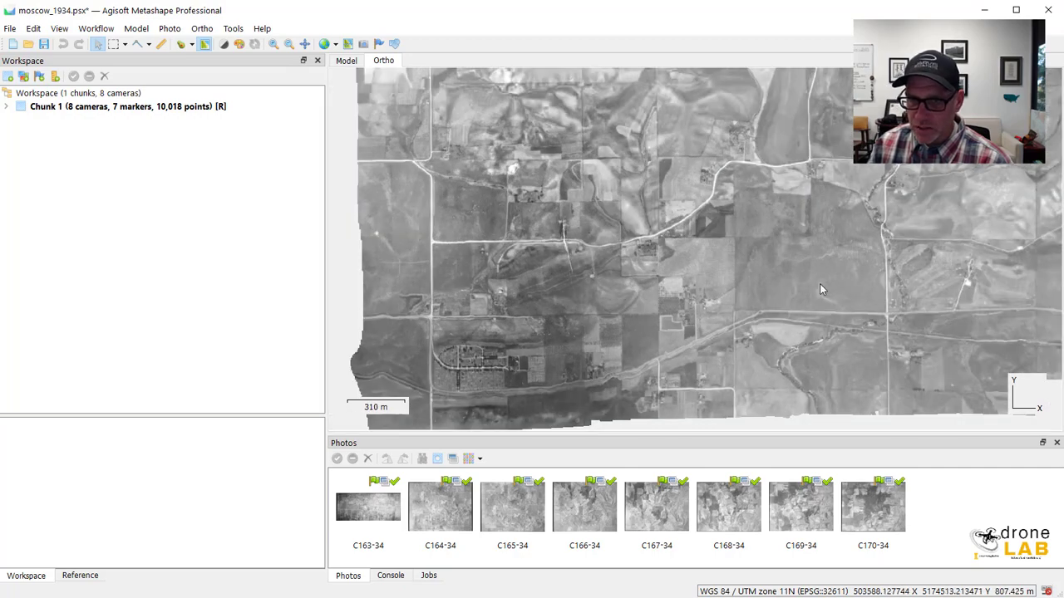
drag(819, 283, 845, 271)
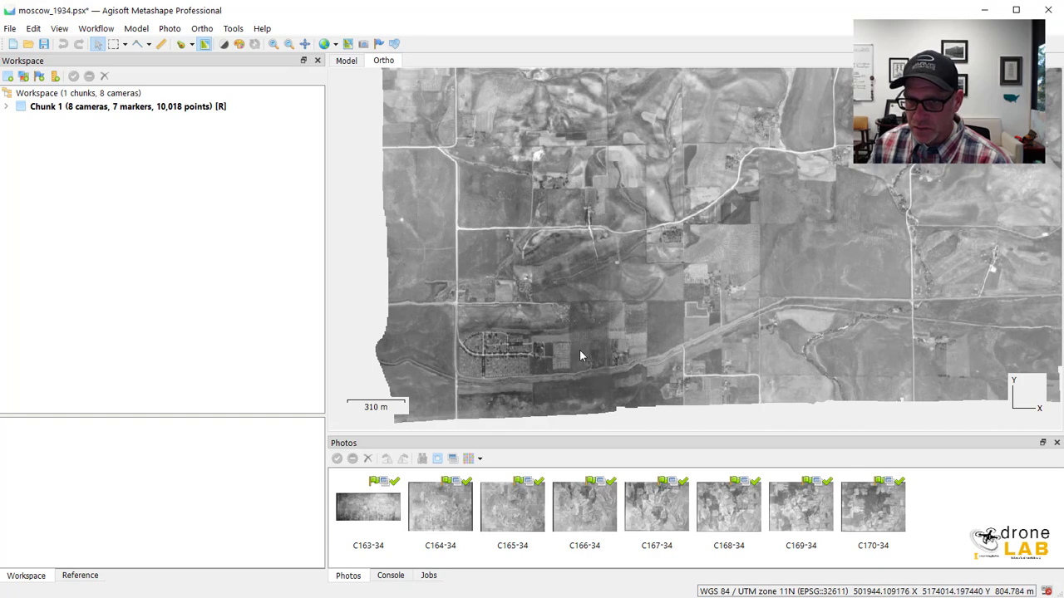
drag(868, 247, 691, 220)
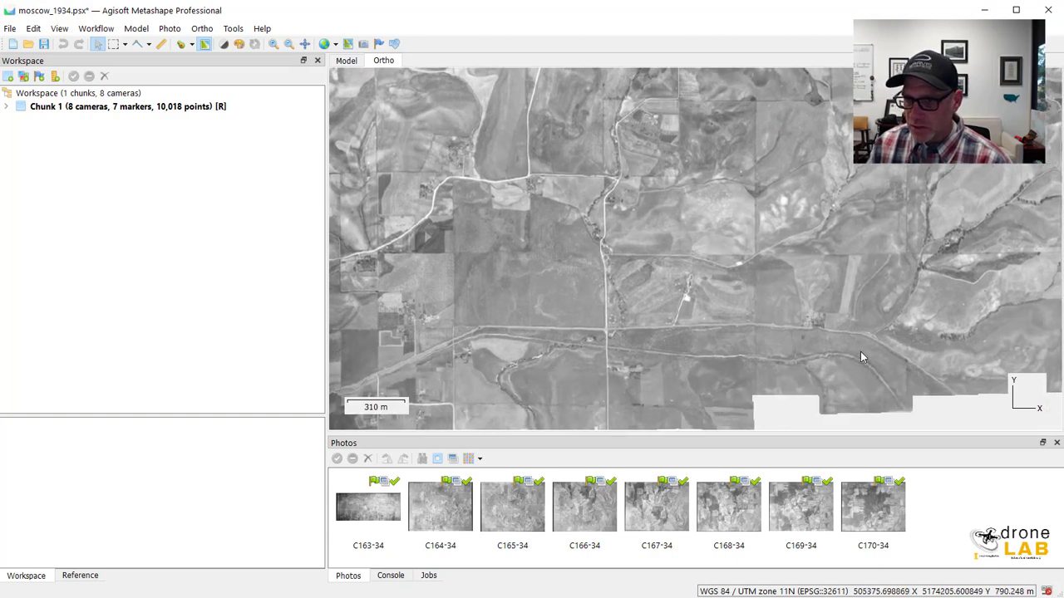
drag(752, 372, 783, 333)
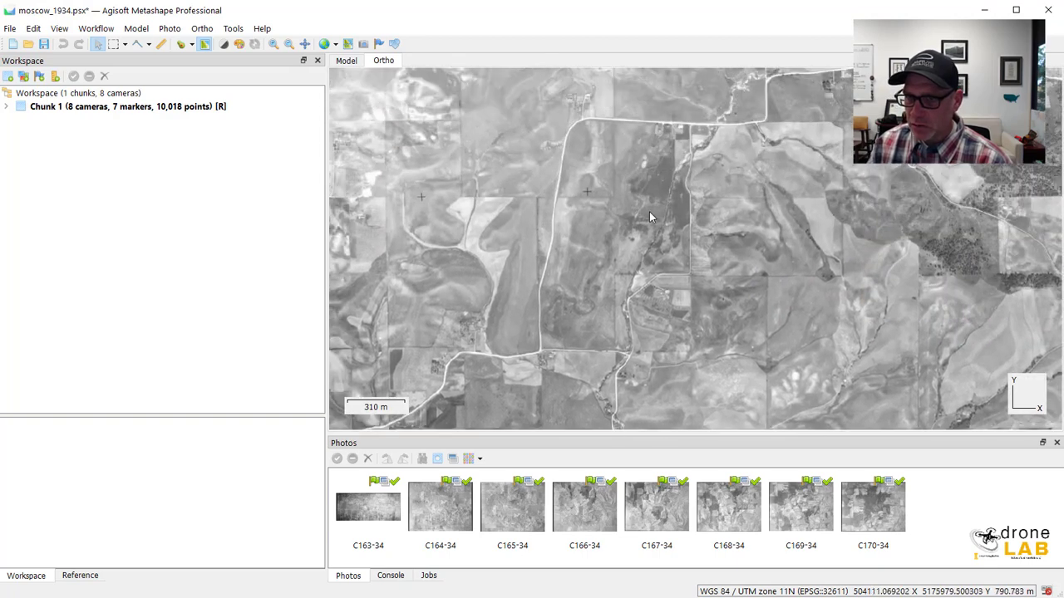
drag(850, 228, 812, 307)
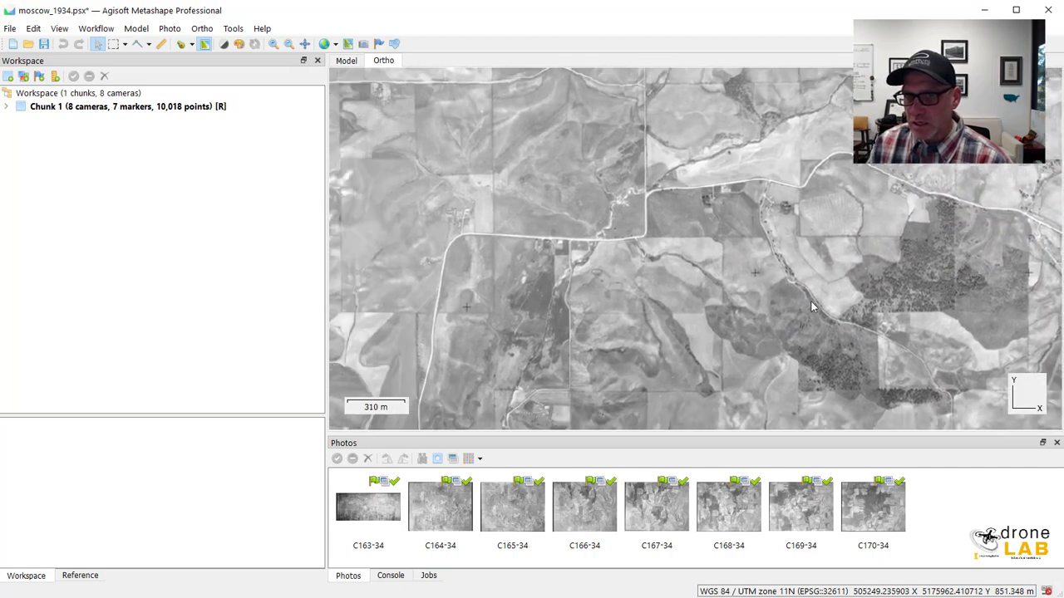
scroll(812, 307, down, 3)
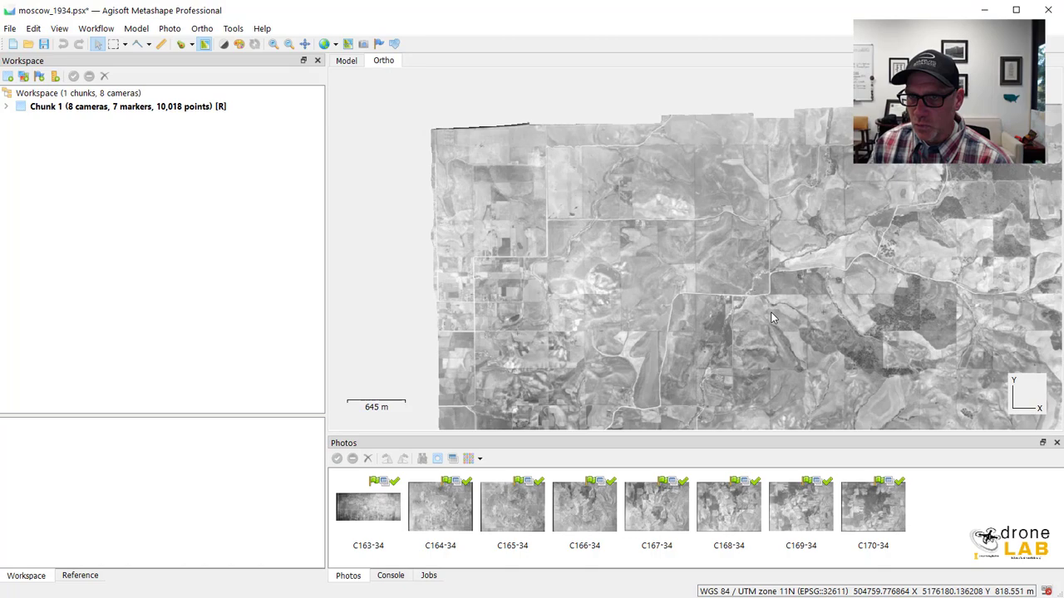
scroll(777, 314, down, 1)
drag(777, 314, 657, 265)
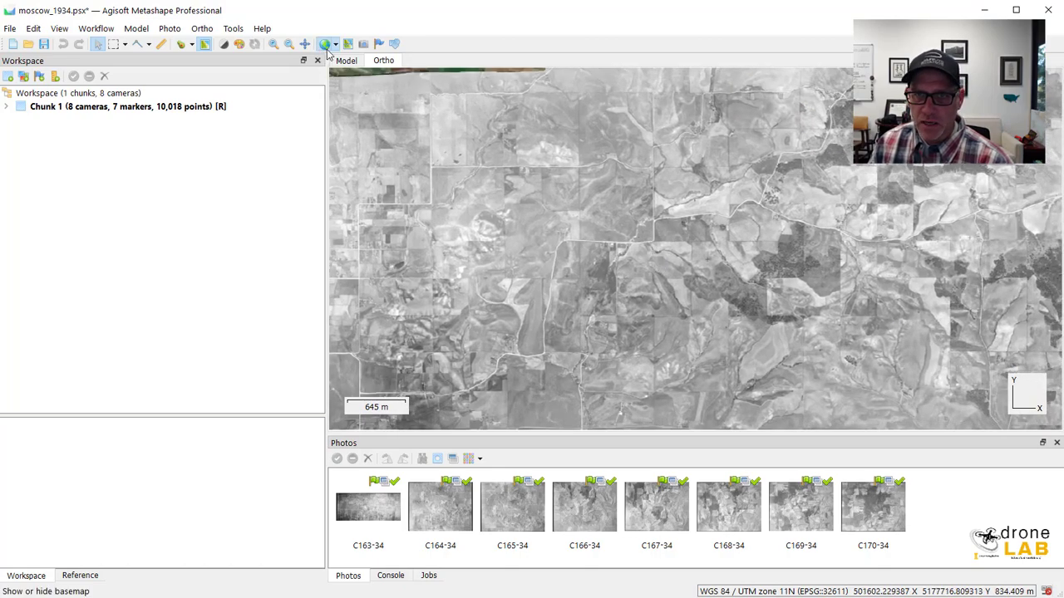
Step: Turn on the satellite basemap and recentre the orthomosaic within it
click(325, 44)
scroll(594, 228, down, 2)
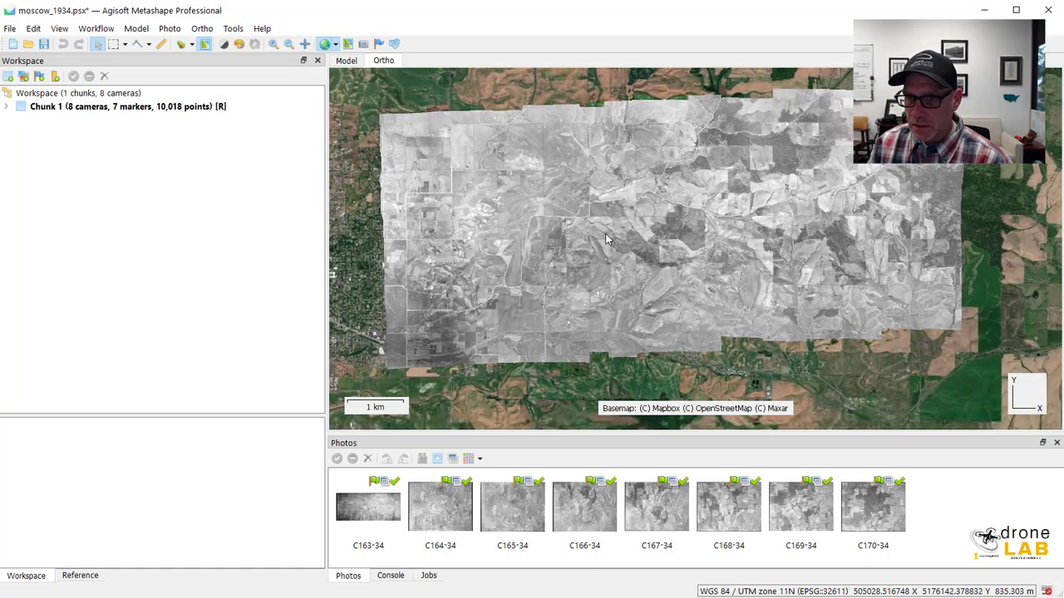
drag(606, 239, 611, 251)
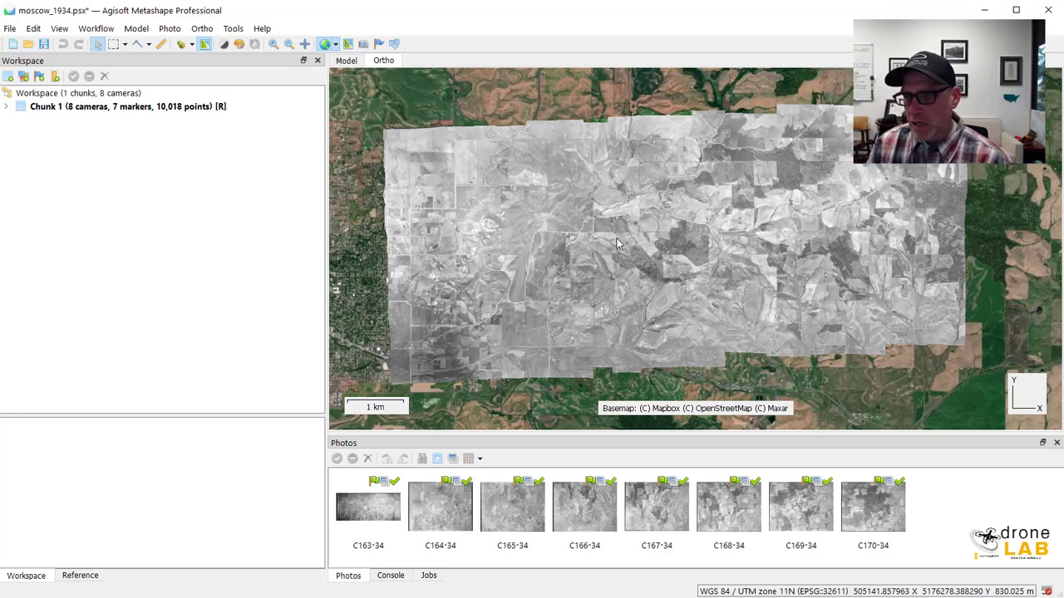
Step: Compare the mosaic against the basemap, then zoom in and frame the rural road junction
click(205, 45)
click(205, 45)
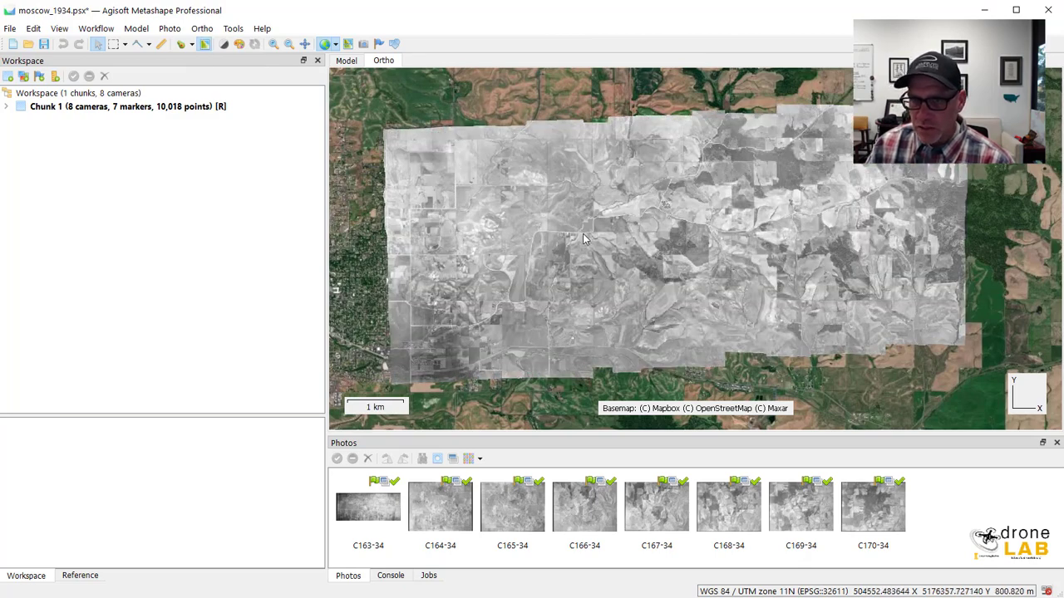
scroll(583, 239, up, 9)
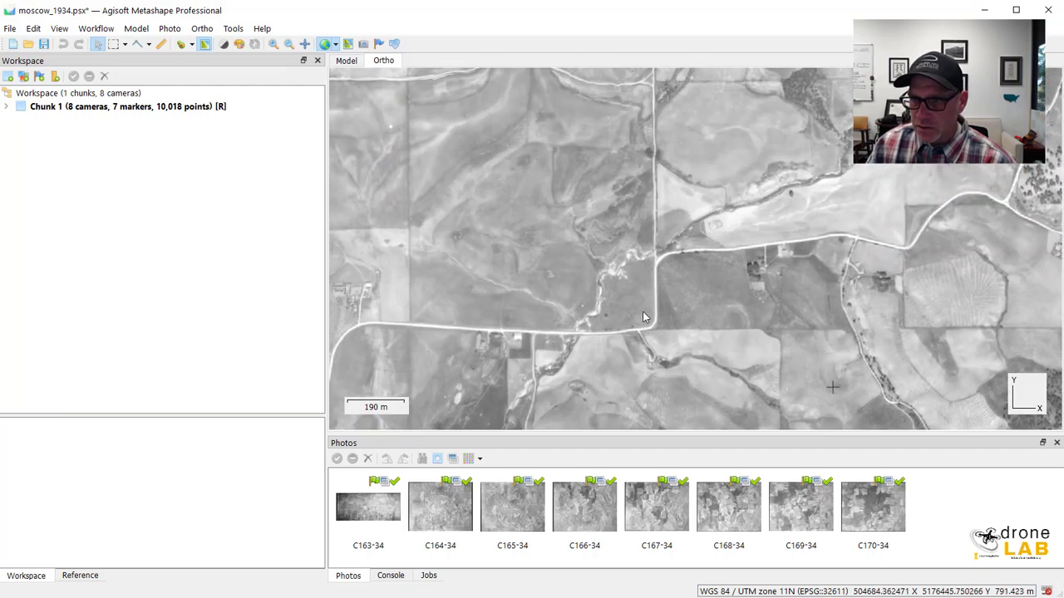
drag(1005, 164, 871, 157)
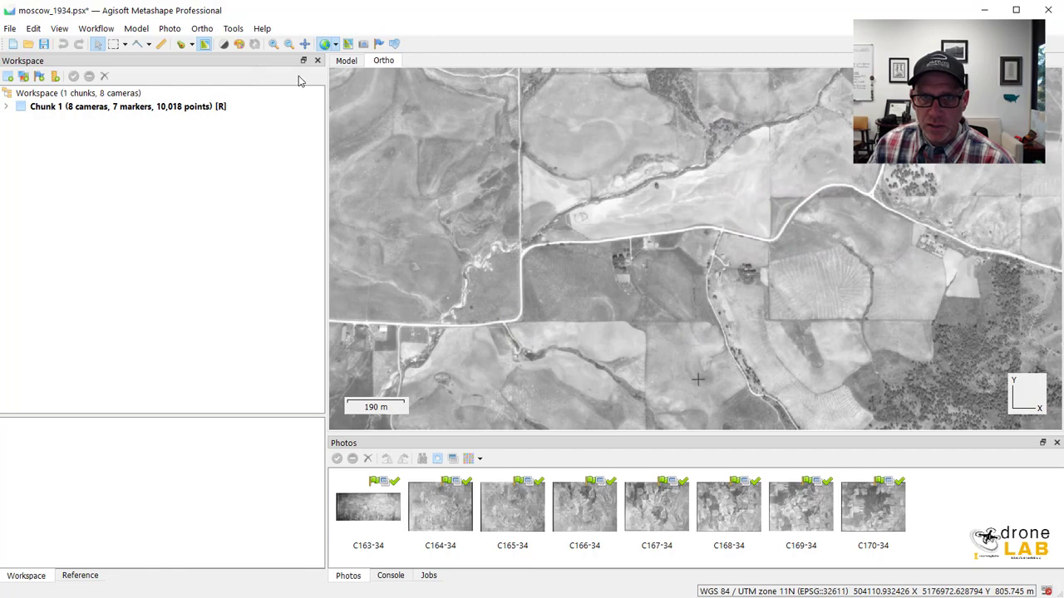
click(206, 49)
click(205, 48)
click(205, 48)
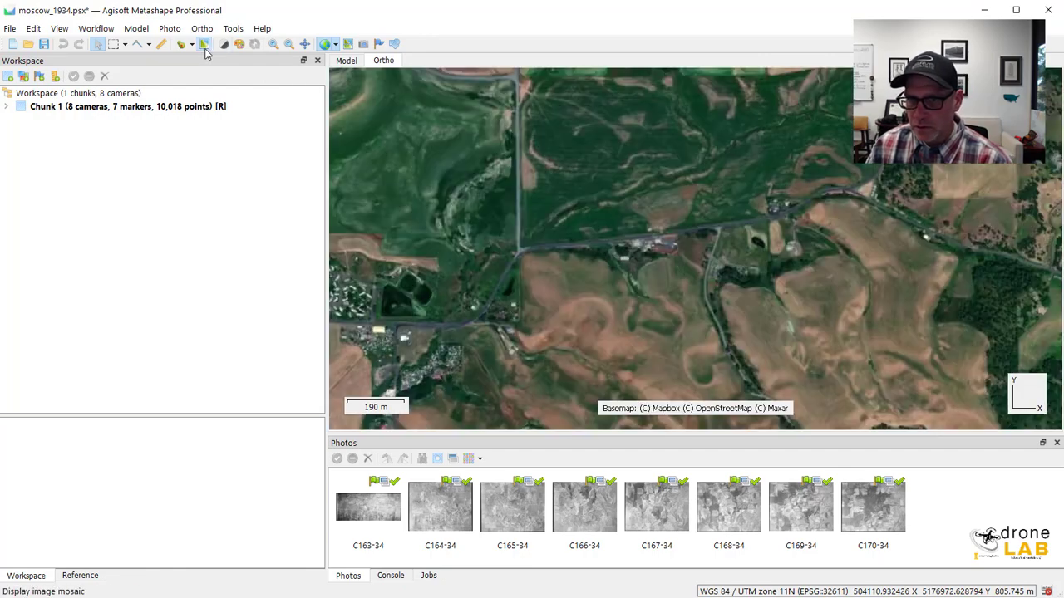
click(205, 48)
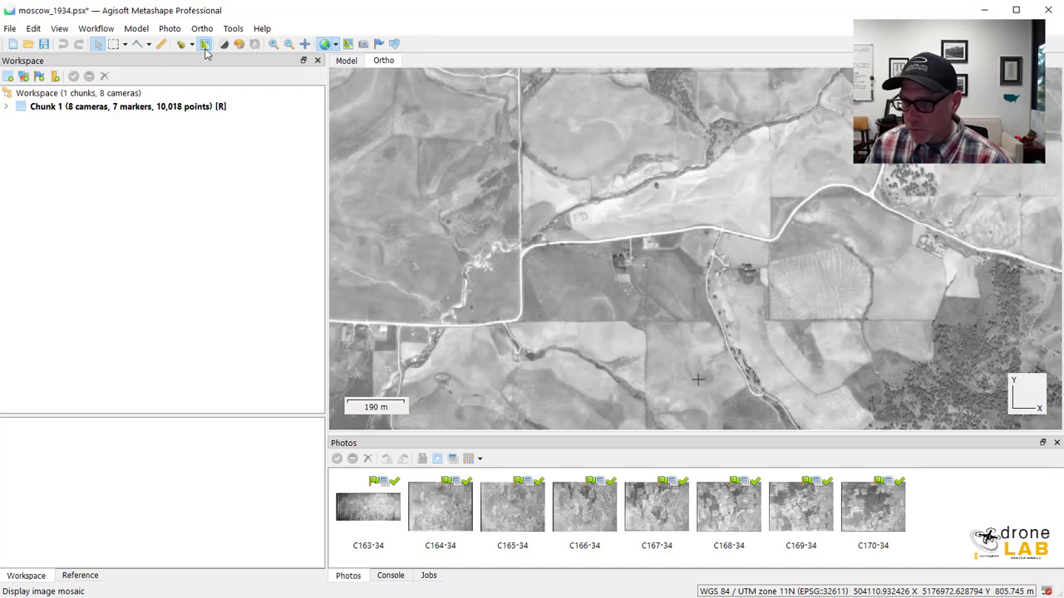
click(206, 49)
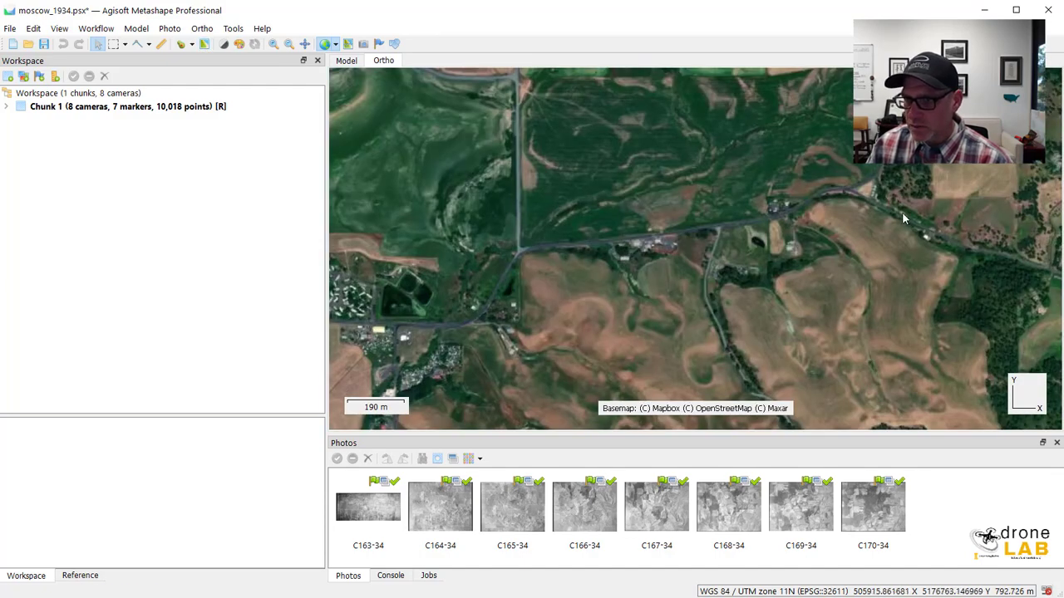
click(204, 45)
click(205, 45)
click(205, 45)
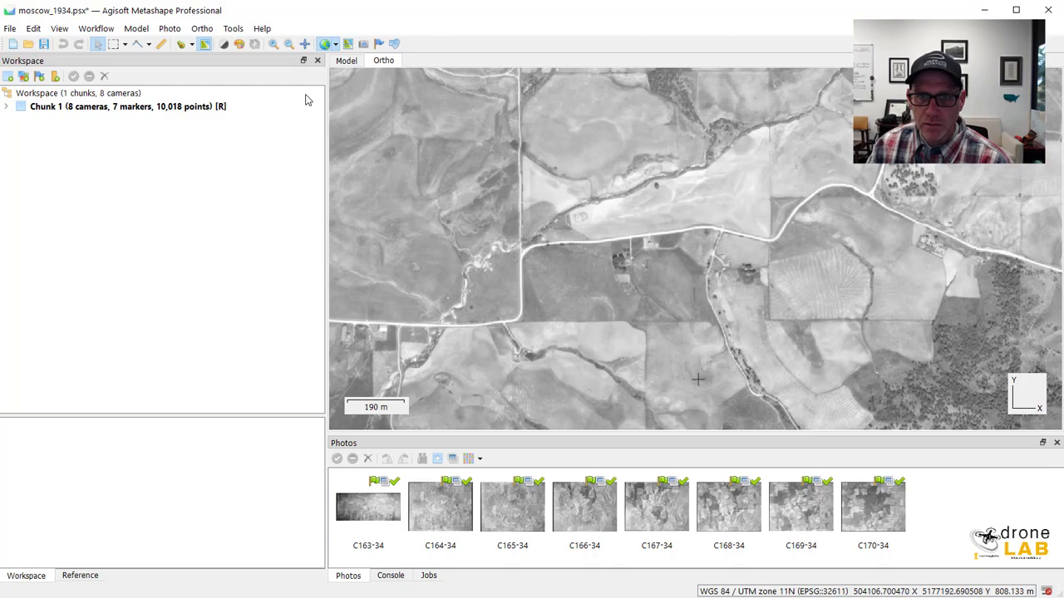
click(204, 45)
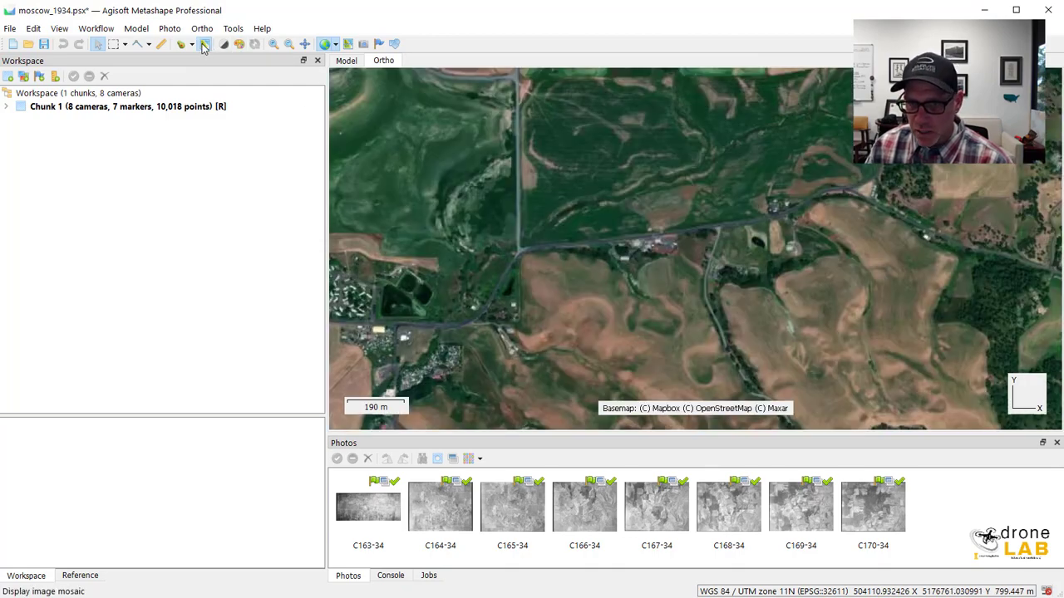
click(204, 45)
click(204, 45)
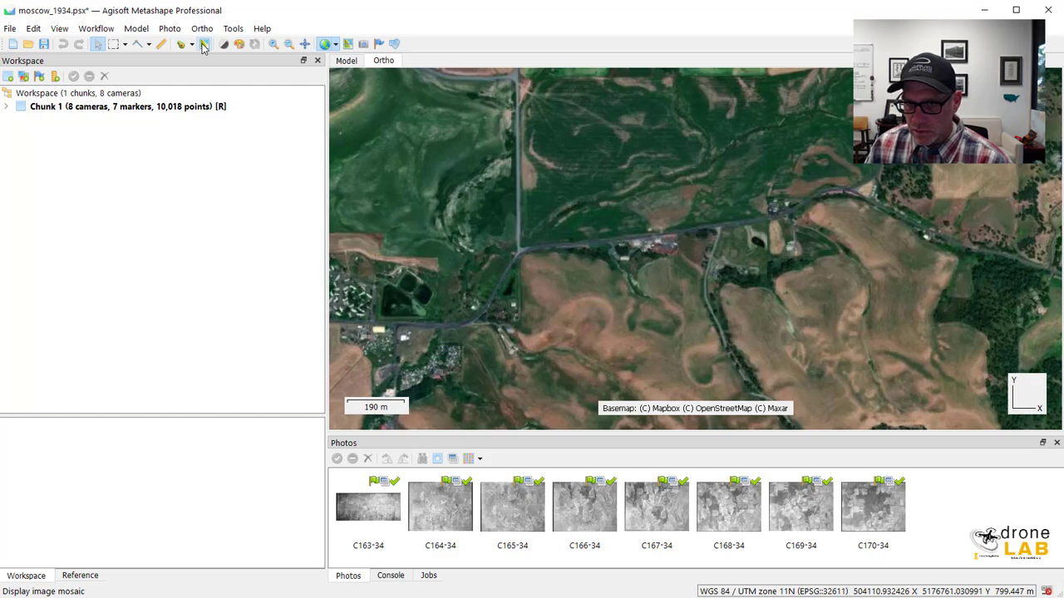
click(204, 45)
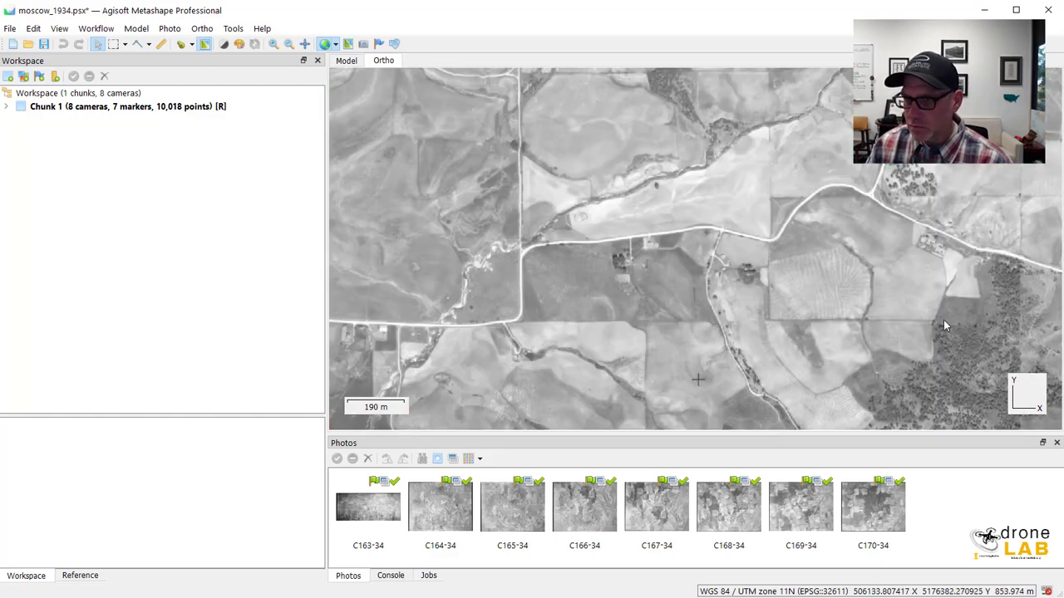
Step: Pan east to centre the wooded area and compare it twice against the satellite basemap
drag(944, 320, 542, 140)
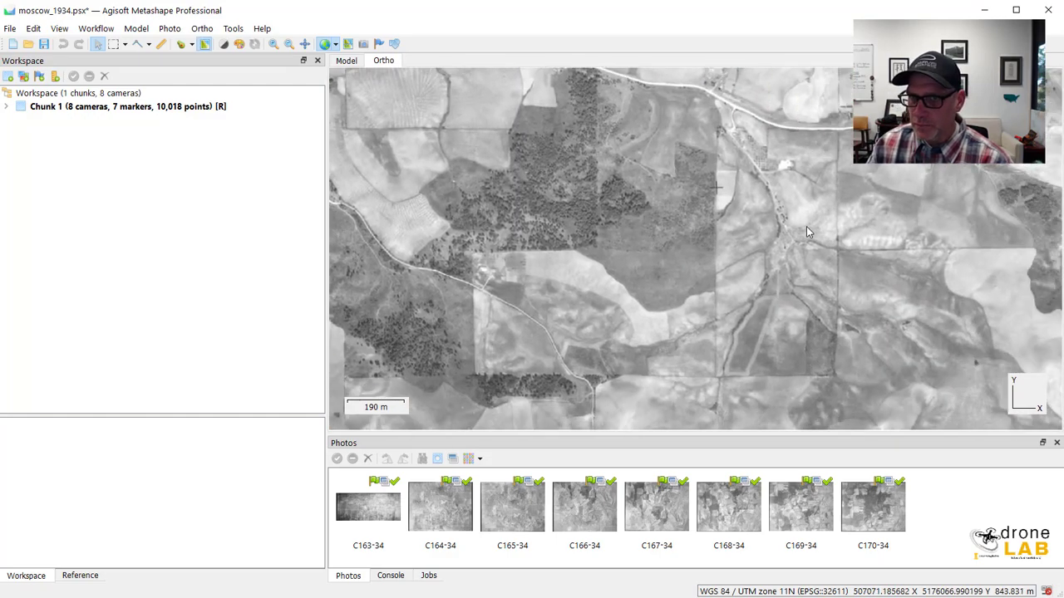
drag(806, 226, 558, 318)
drag(822, 249, 558, 266)
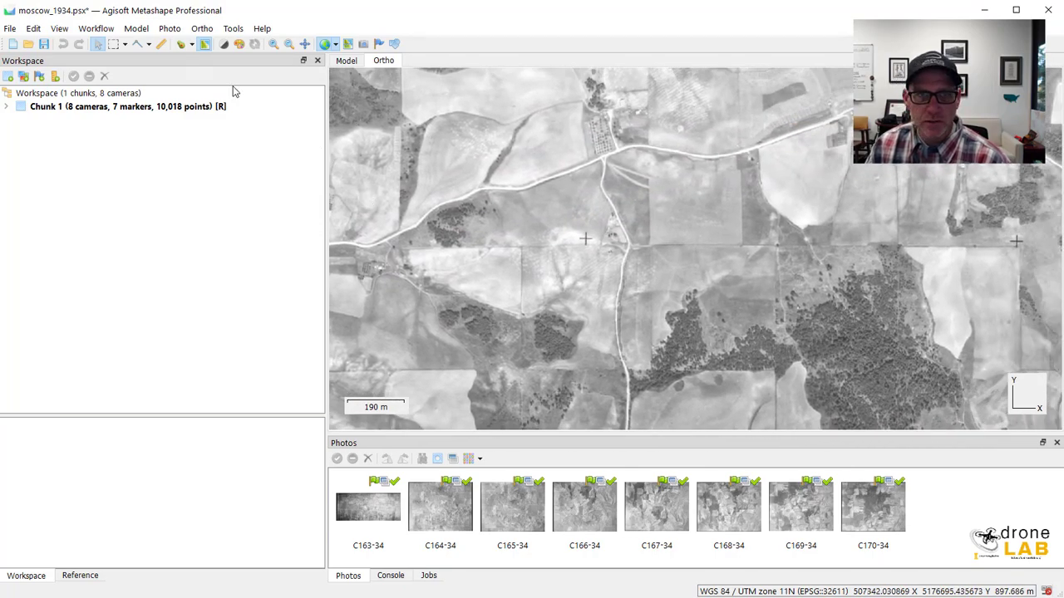
click(204, 45)
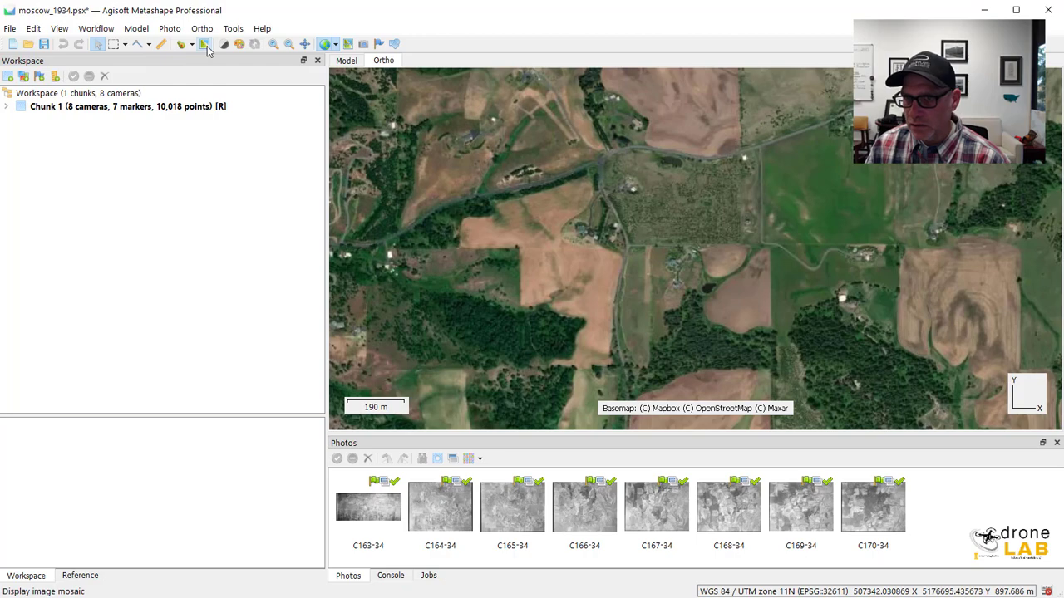
click(204, 45)
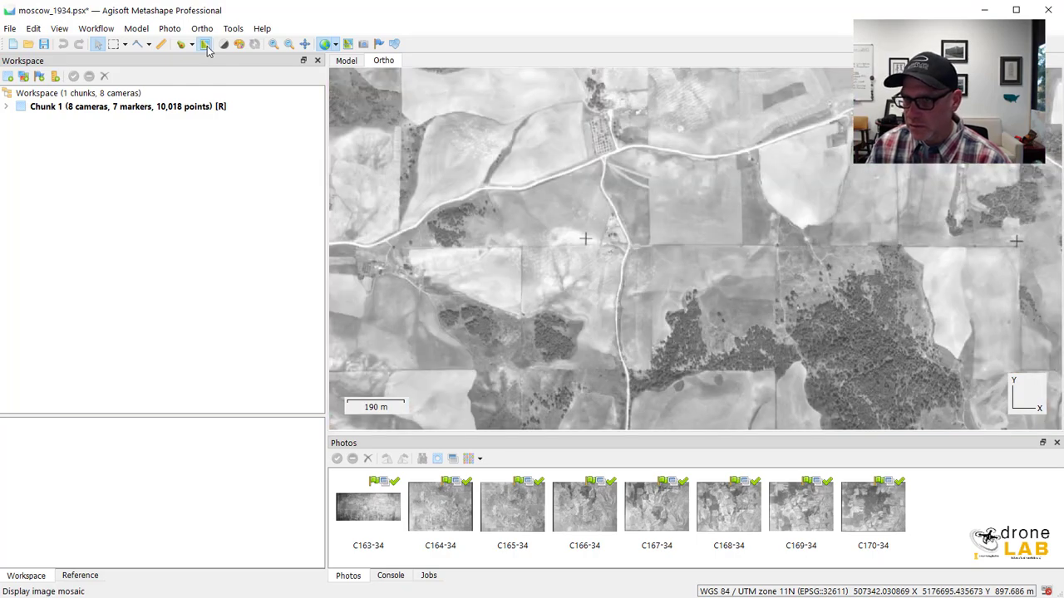
click(205, 45)
click(205, 45)
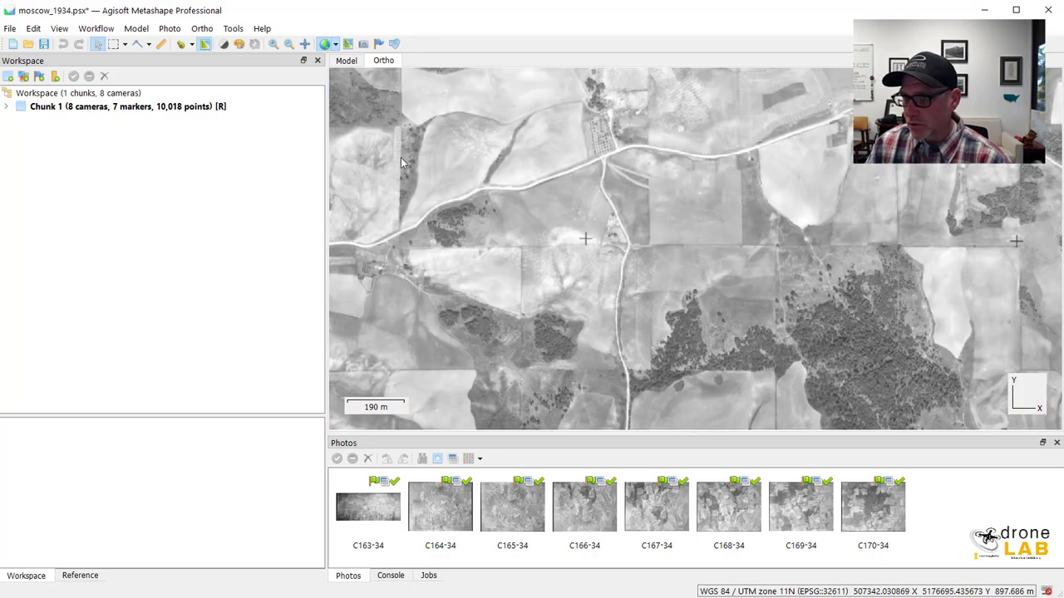
Step: Zoom out over a wider stretch of mosaic and compare it with the basemap again
scroll(694, 252, down, 5)
scroll(852, 268, down, 2)
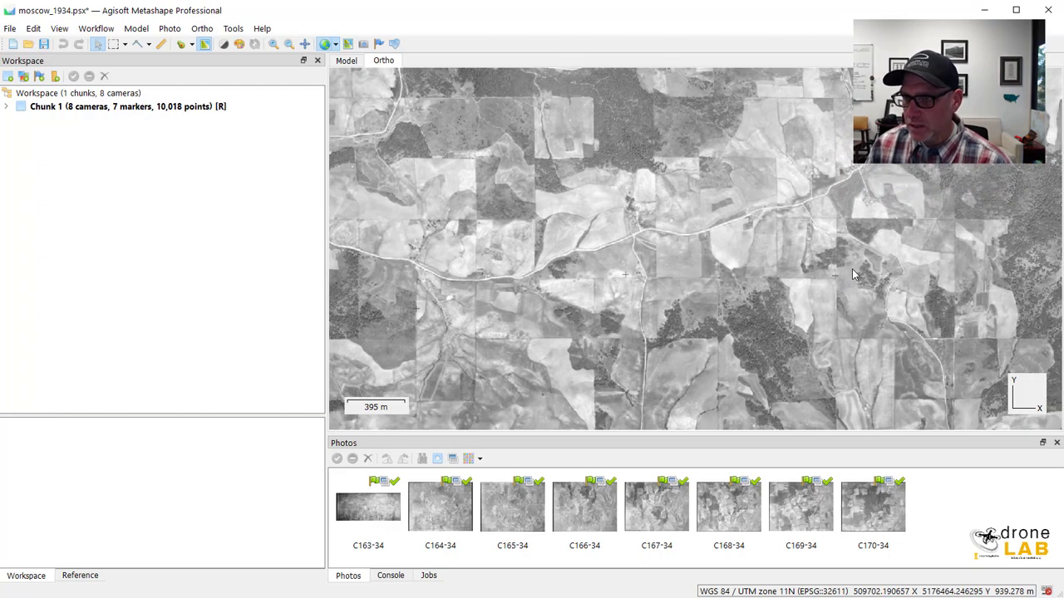
drag(849, 274, 823, 232)
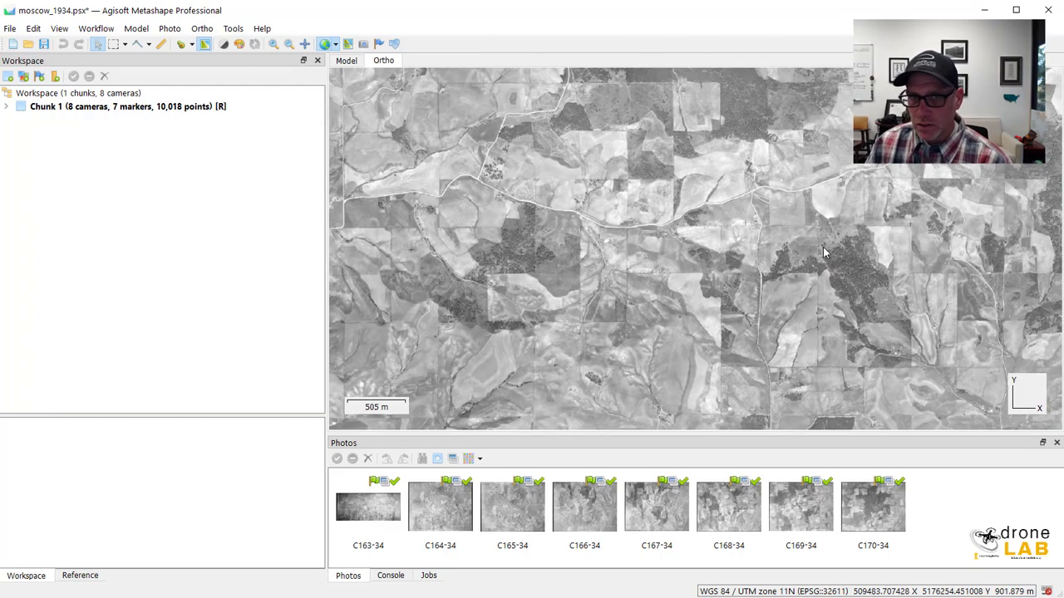
click(205, 45)
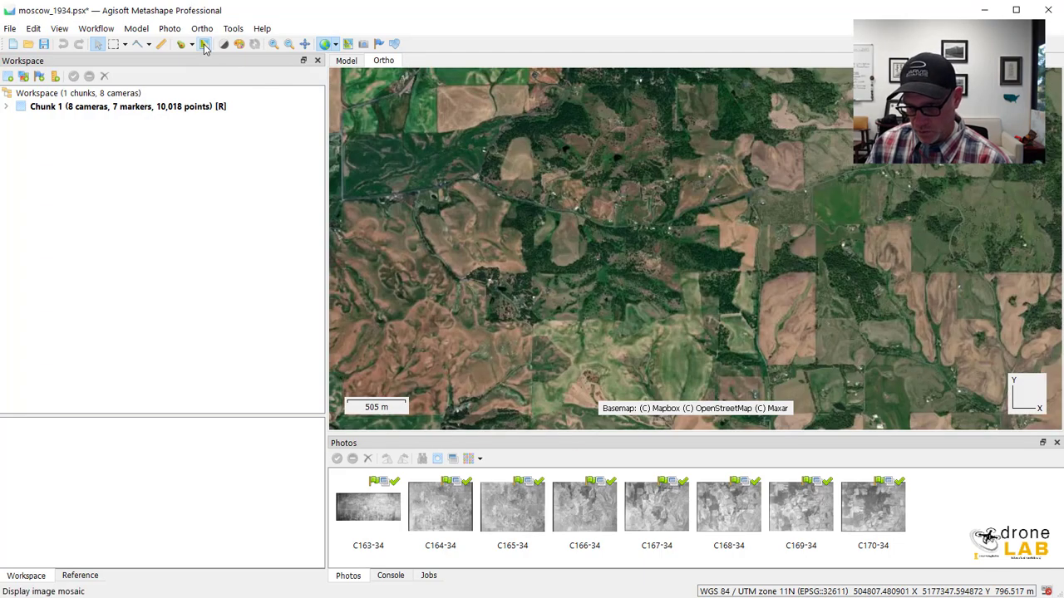
click(205, 45)
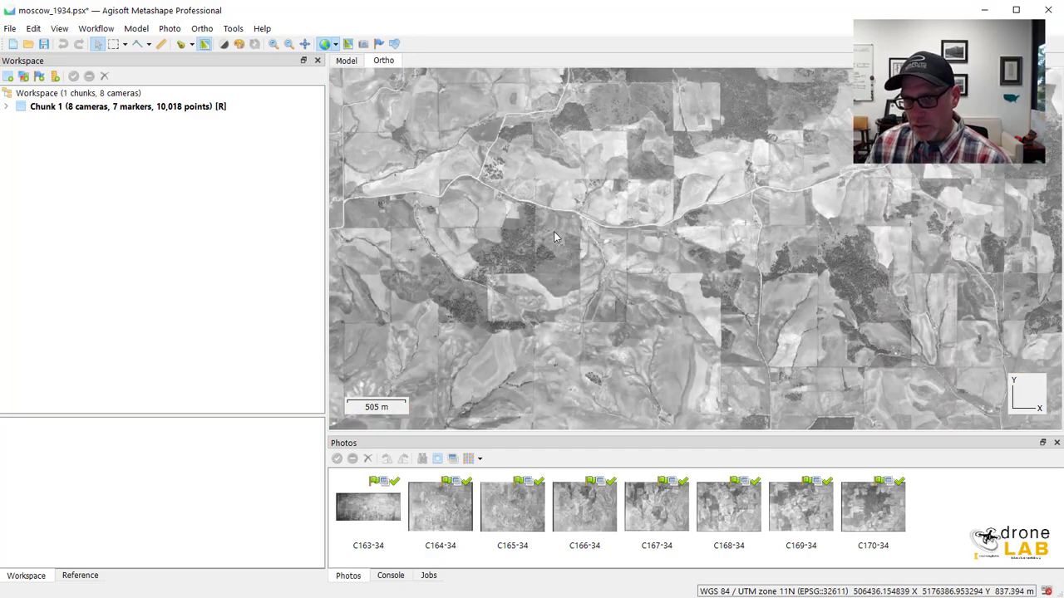
scroll(746, 254, down, 4)
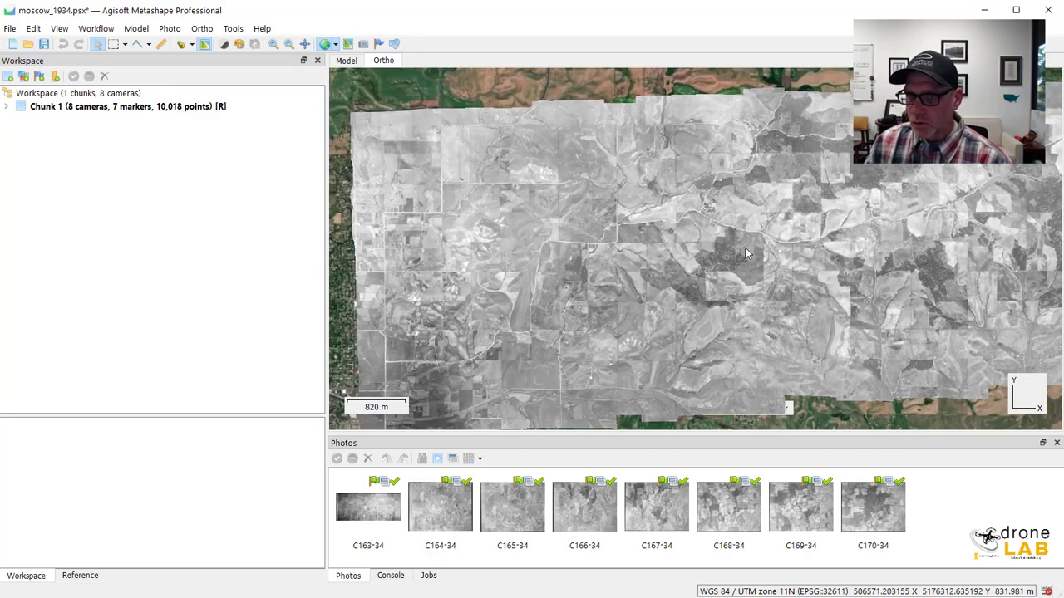
Step: Zoom out to about 1 km scale and centre the whole 1934 orthomosaic on the basemap
drag(745, 254, 726, 252)
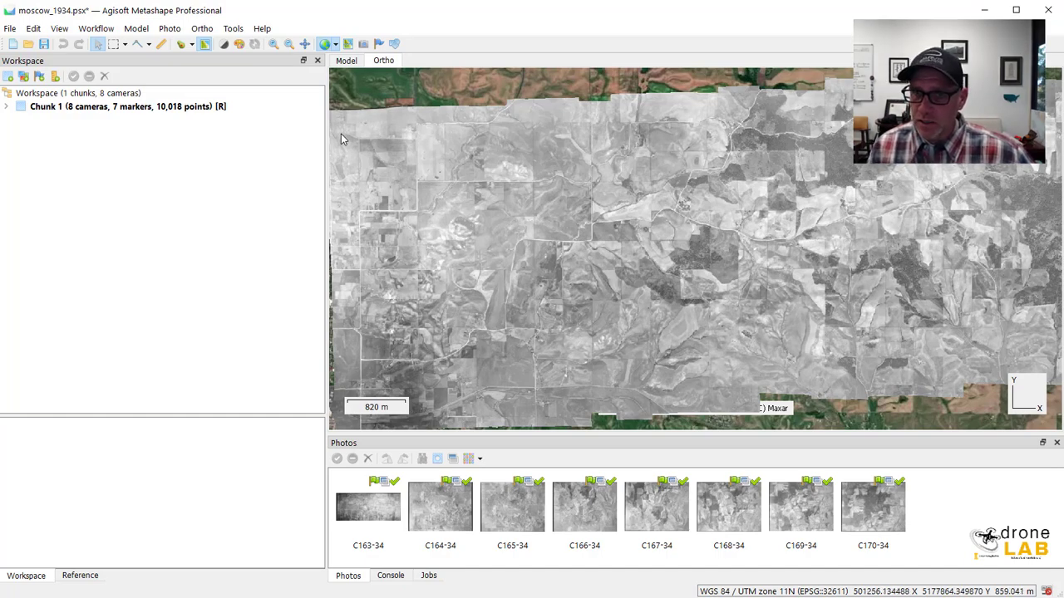
scroll(341, 133, down, 2)
drag(437, 172, 507, 203)
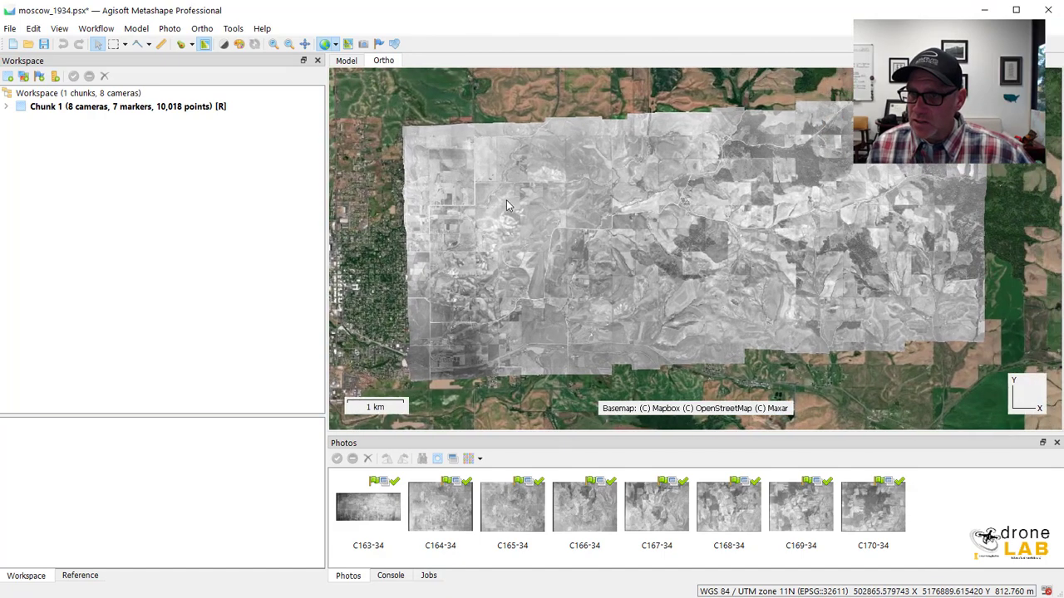